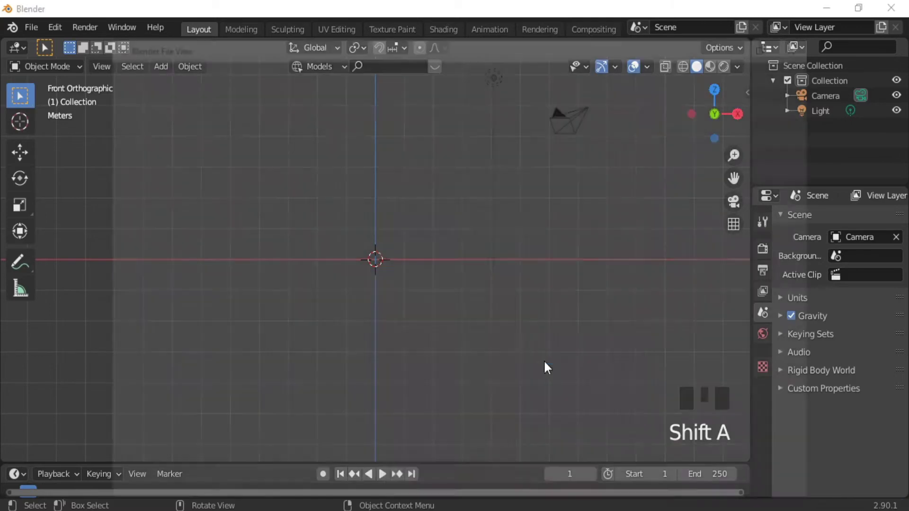
# Load libra 3d.jpg from the Blender cars folder in Pictures as a reference image in the front view
pyautogui.click(152, 254)
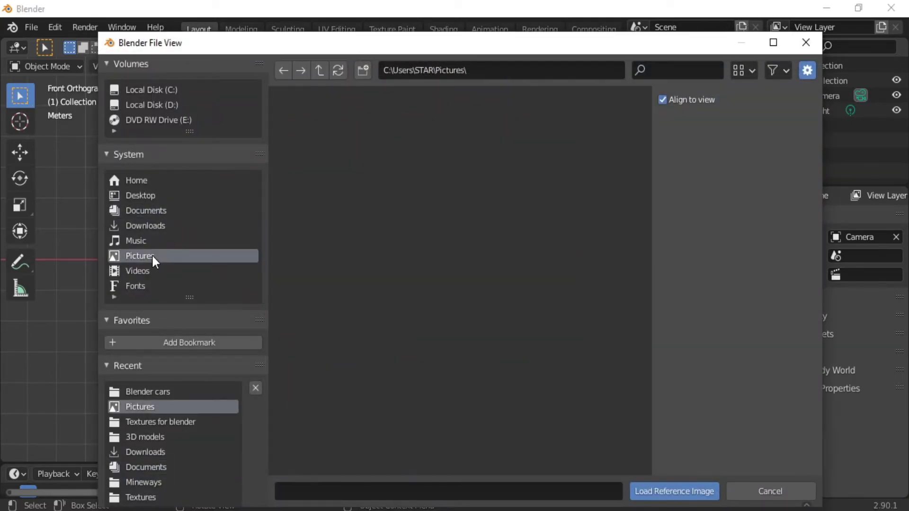
pyautogui.doubleClick(337, 166)
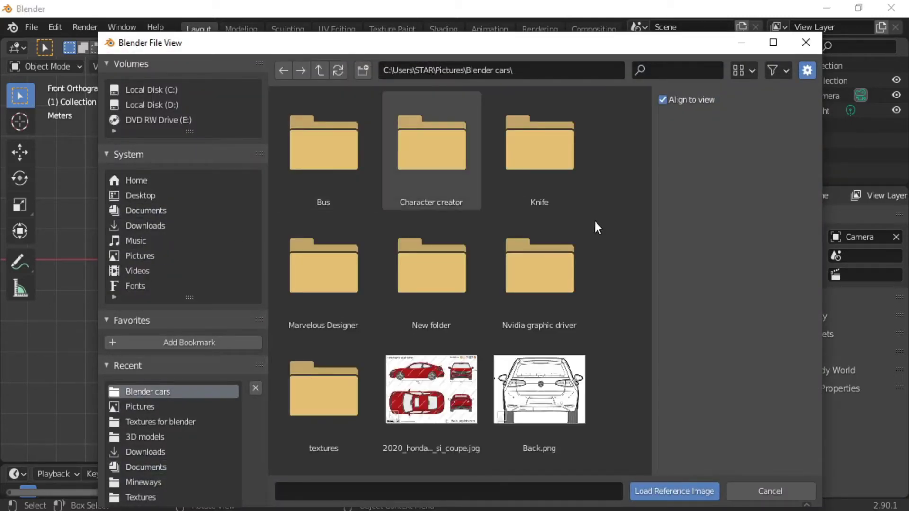
pyautogui.moveTo(647, 155); pyautogui.dragTo(641, 466)
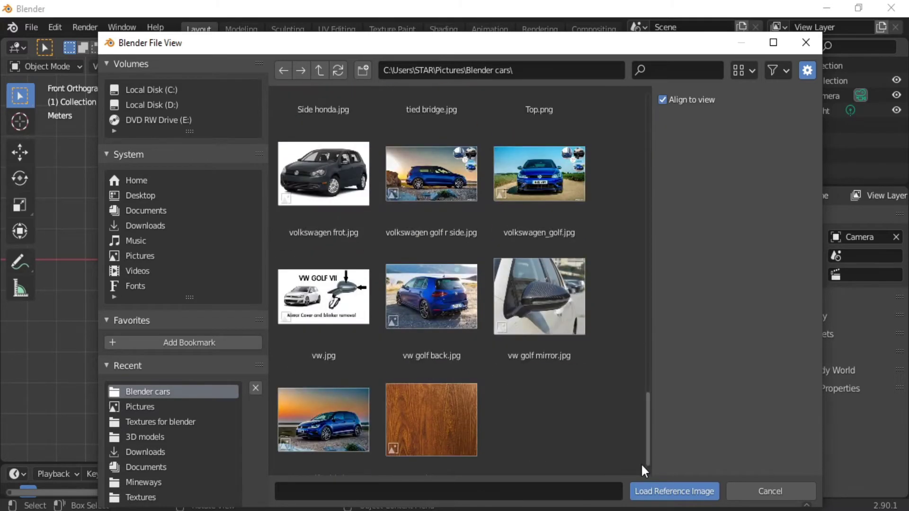
pyautogui.moveTo(648, 409); pyautogui.dragTo(649, 322)
pyautogui.click(345, 305)
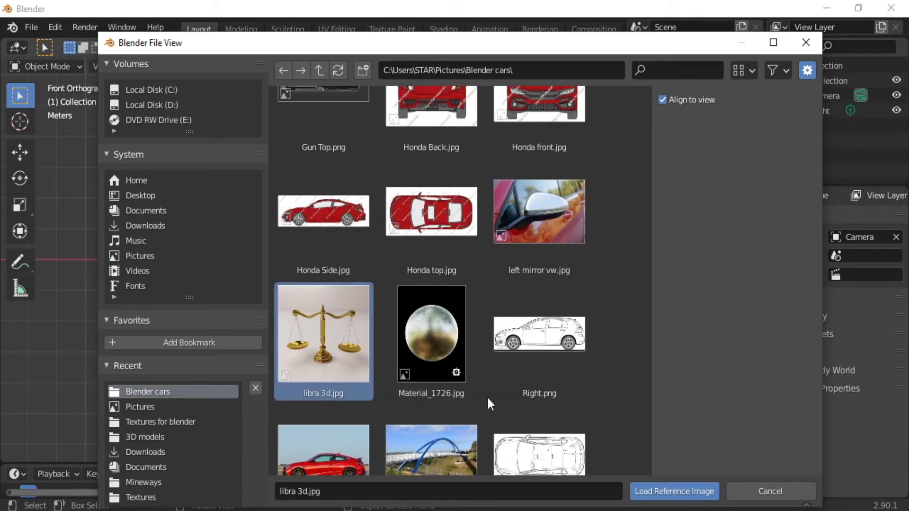
pyautogui.click(655, 495)
# Hide the reference image in perspective views and make it transparent with an opacity of about 0.726
pyautogui.keyDown('ctrl'); pyautogui.moveTo(437, 407); pyautogui.dragTo(463, 246, button='middle'); pyautogui.keyUp('ctrl')
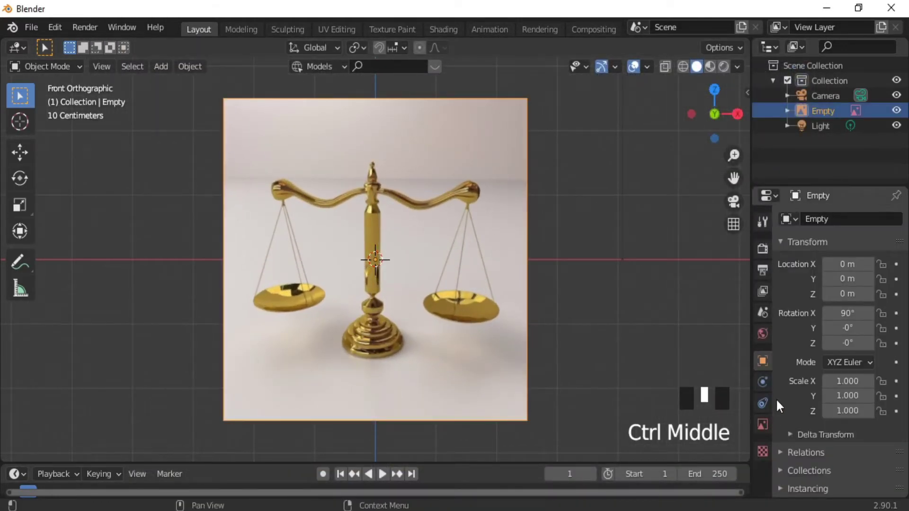
pyautogui.click(762, 423)
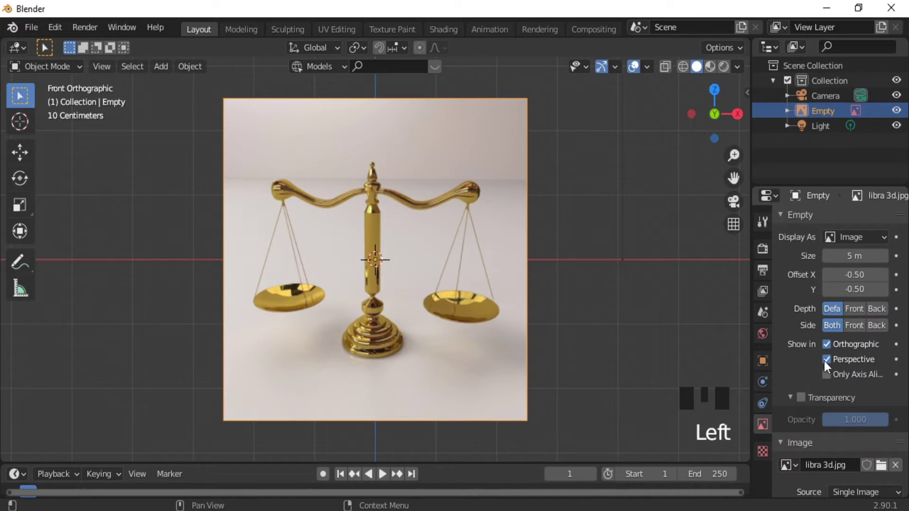
pyautogui.click(826, 359)
pyautogui.click(800, 398)
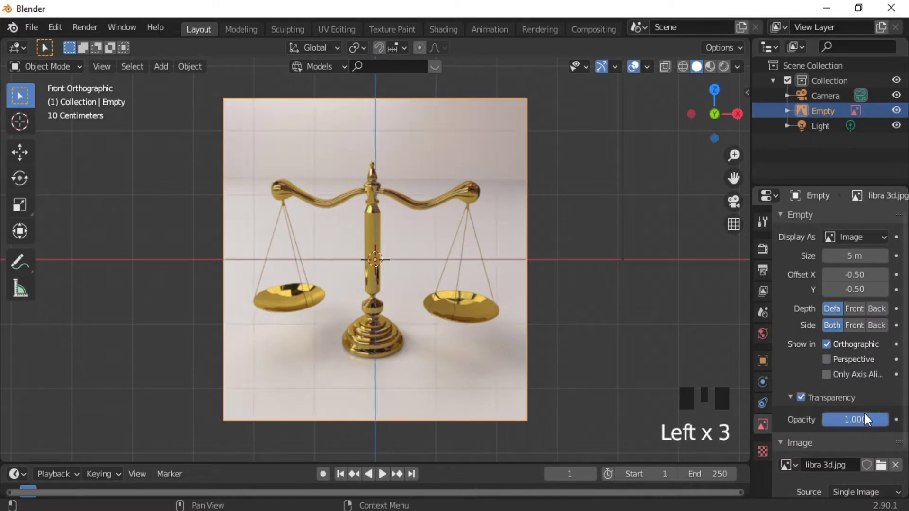
pyautogui.moveTo(880, 418); pyautogui.dragTo(852, 419)
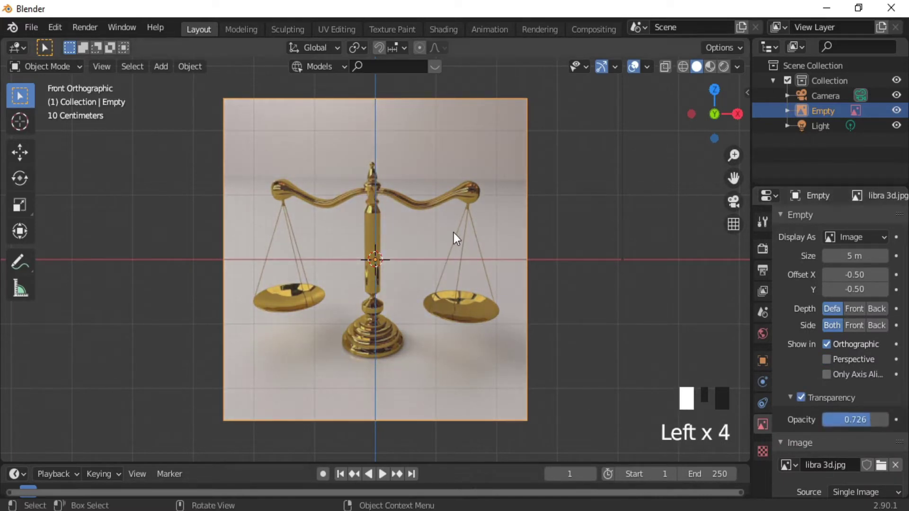
# Add a torus mesh at the origin with 35 major segments
pyautogui.moveTo(483, 281); pyautogui.dragTo(490, 354, button='middle')
pyautogui.hotkey('shift', 'a')
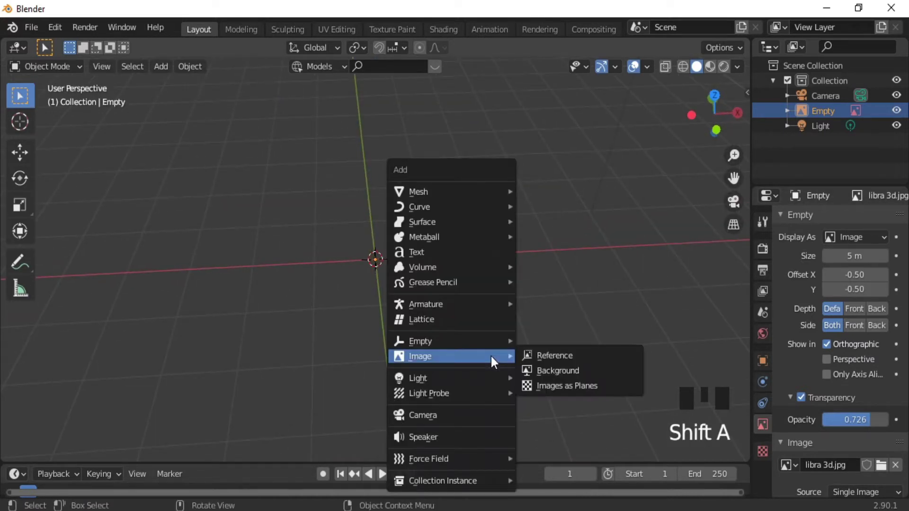
pyautogui.moveTo(445, 194)
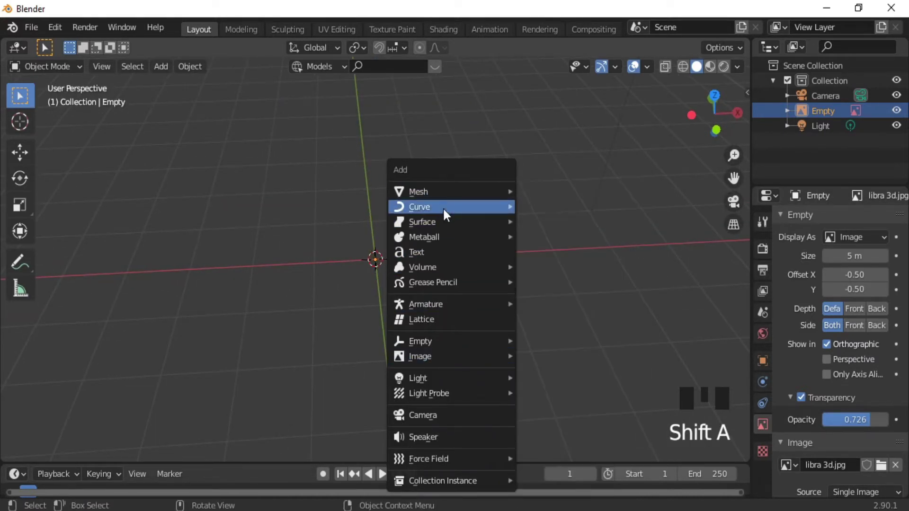
pyautogui.moveTo(442, 211)
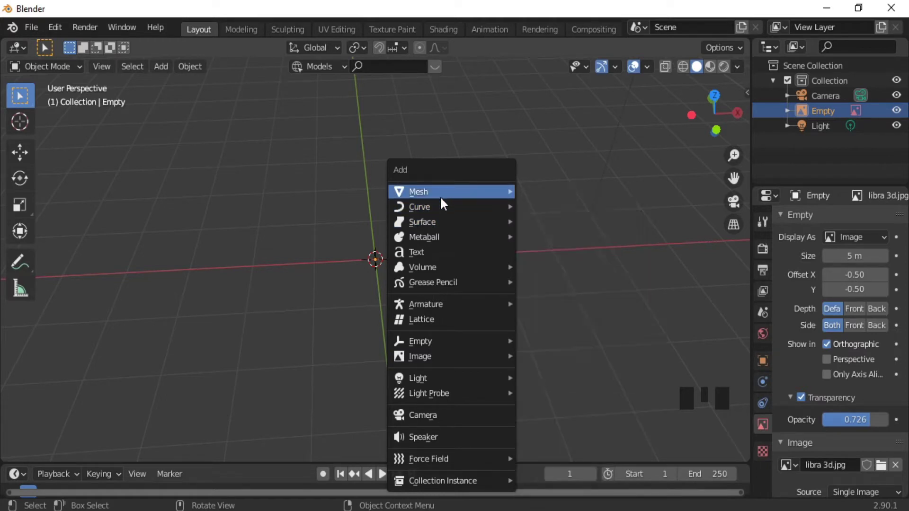
pyautogui.click(544, 294)
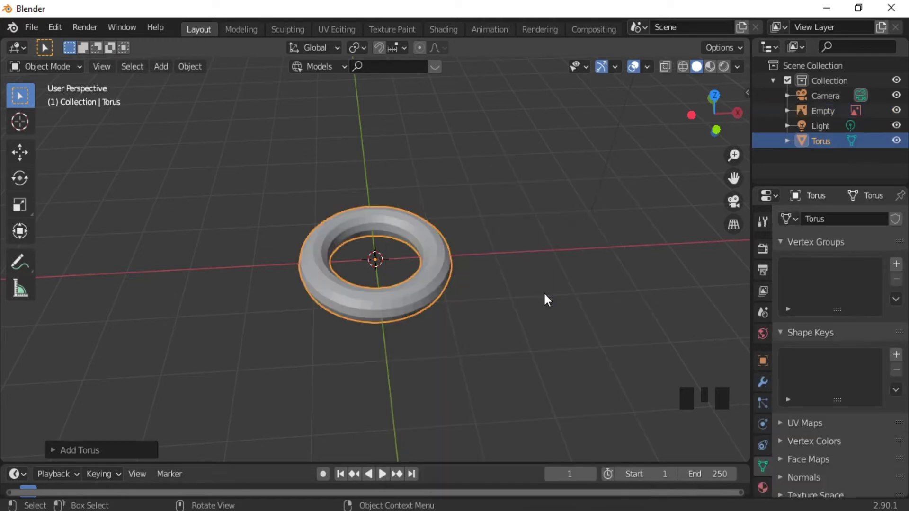
pyautogui.click(113, 446)
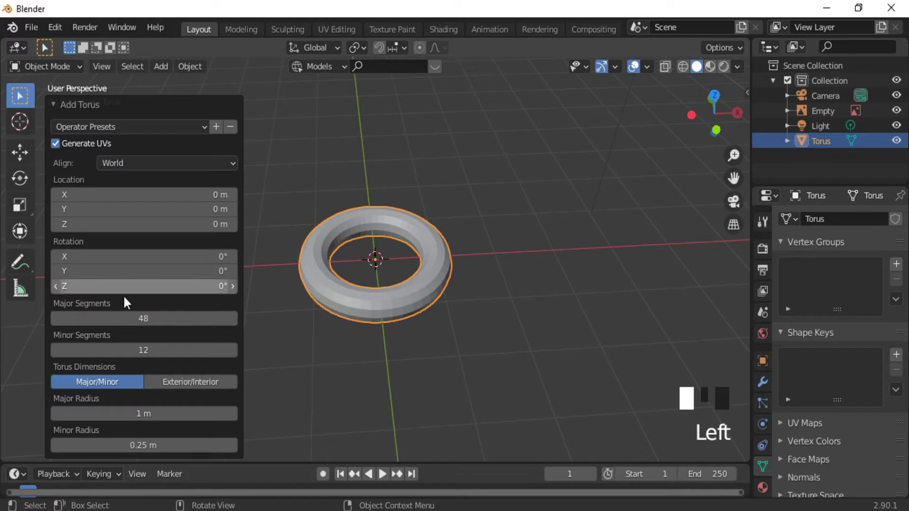
pyautogui.doubleClick(116, 318)
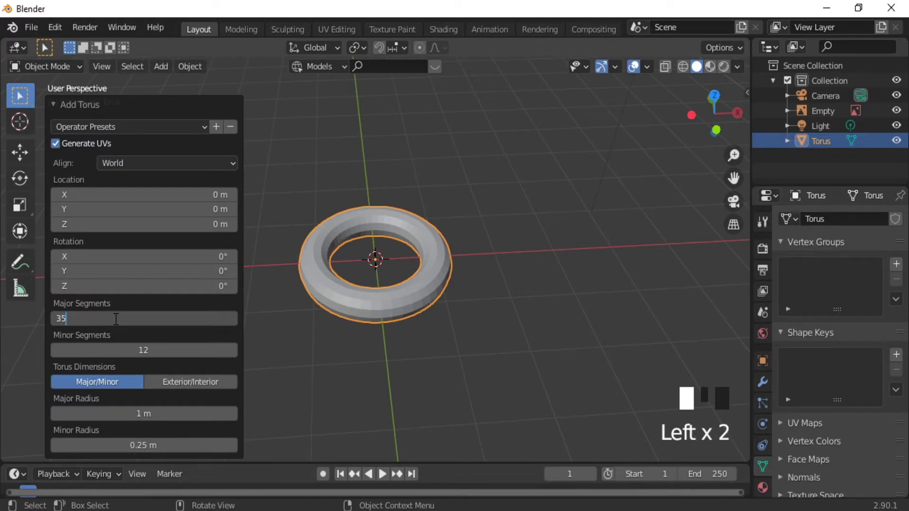
pyautogui.write('35')
pyautogui.press('Return')
pyautogui.click(61, 105)
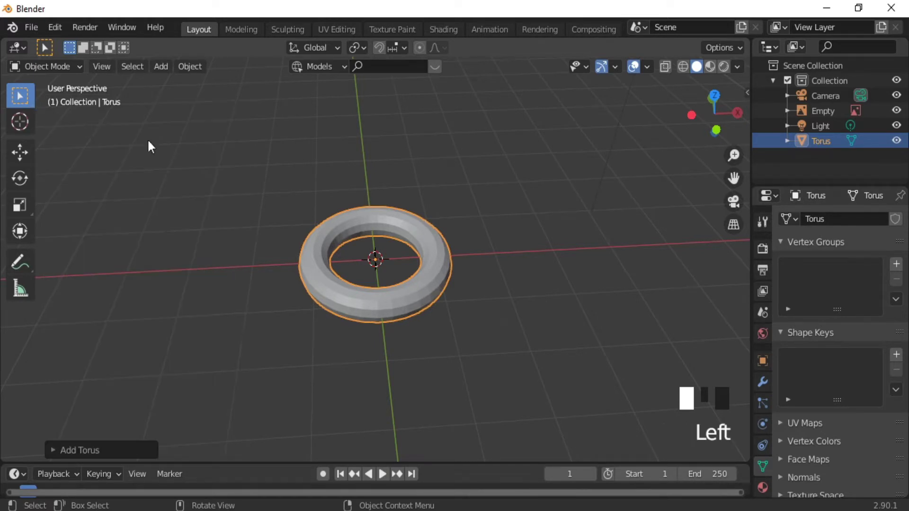
# Edit the torus in face selection mode and box-select its negative-Y half from the top view
pyautogui.press('Tab')
pyautogui.keyDown('ctrl'); pyautogui.moveTo(410, 343); pyautogui.dragTo(482, 287, button='middle'); pyautogui.keyUp('ctrl')
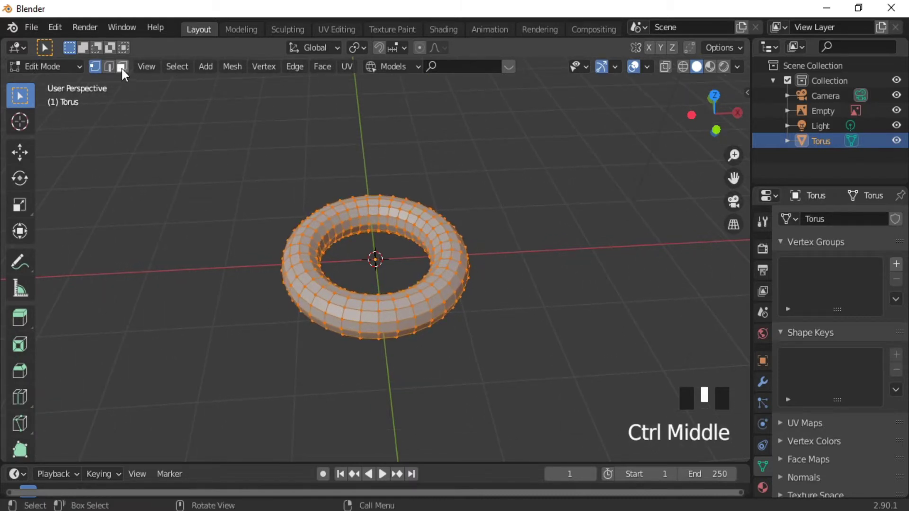
pyautogui.click(122, 67)
pyautogui.moveTo(393, 361); pyautogui.dragTo(409, 395, button='middle')
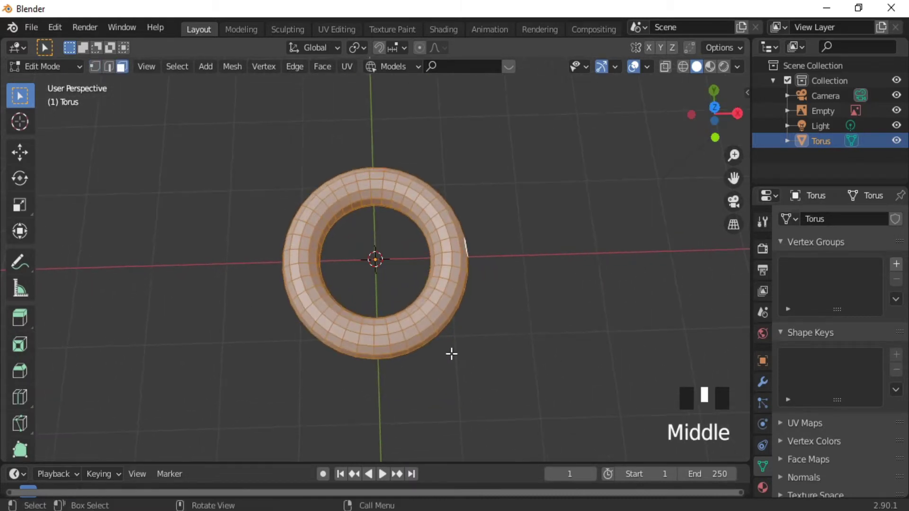
pyautogui.press('KP_7')
pyautogui.moveTo(496, 286); pyautogui.dragTo(246, 366)
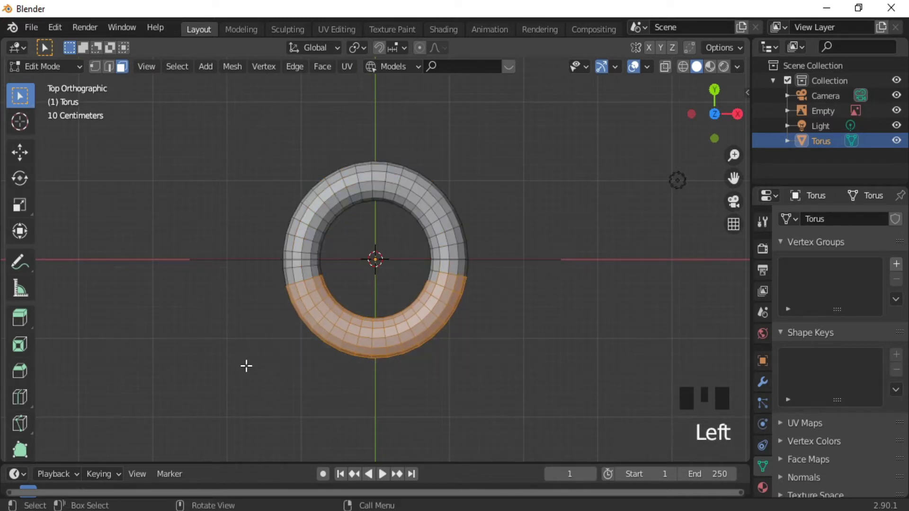
# Extend the face selection at both ends of the half ring up to the X axis, undoing the accidental loop selection
pyautogui.keyDown('shift'); pyautogui.tripleClick(439, 268); pyautogui.keyUp('shift')
pyautogui.keyDown('shift'); pyautogui.click(439, 272); pyautogui.keyUp('shift')
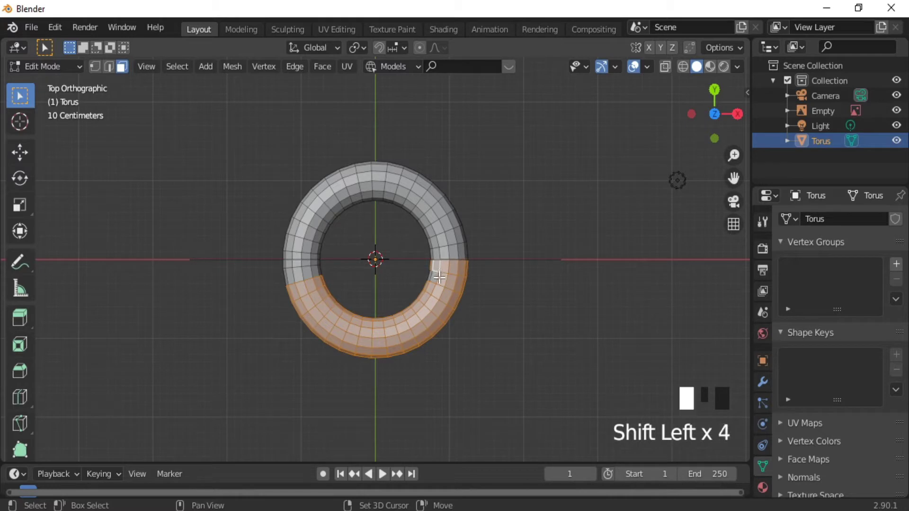
pyautogui.keyDown('shift'); pyautogui.doubleClick(439, 272); pyautogui.keyUp('shift')
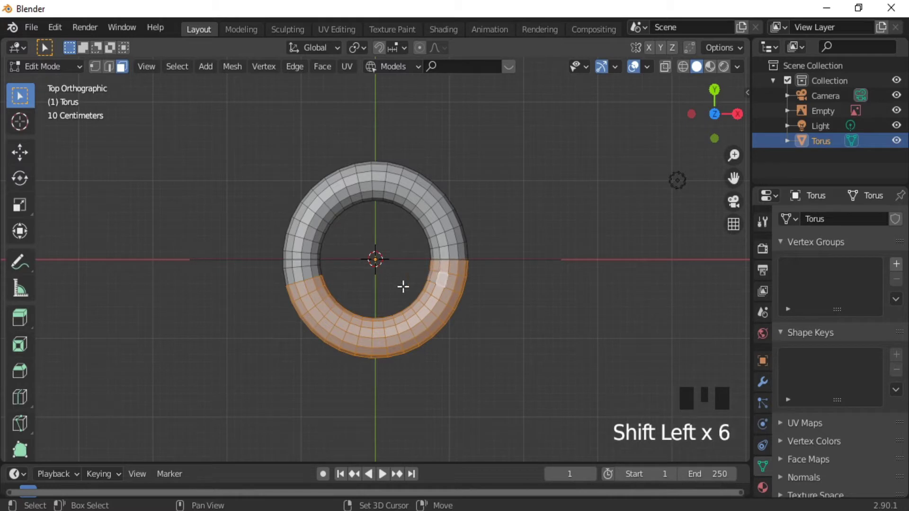
pyautogui.keyDown('shift'); pyautogui.click(302, 264); pyautogui.keyUp('shift')
pyautogui.keyDown('shift'); pyautogui.doubleClick(303, 264); pyautogui.keyUp('shift')
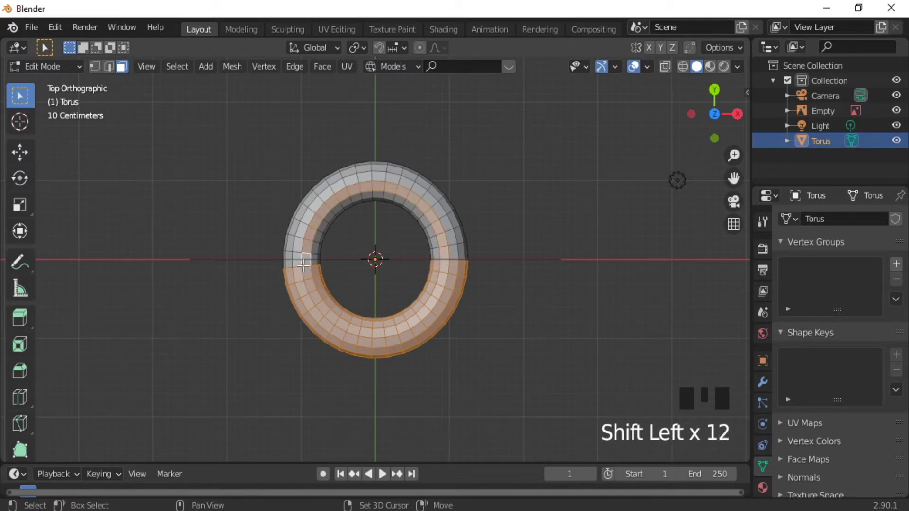
pyautogui.hotkey('ctrl', 'z')
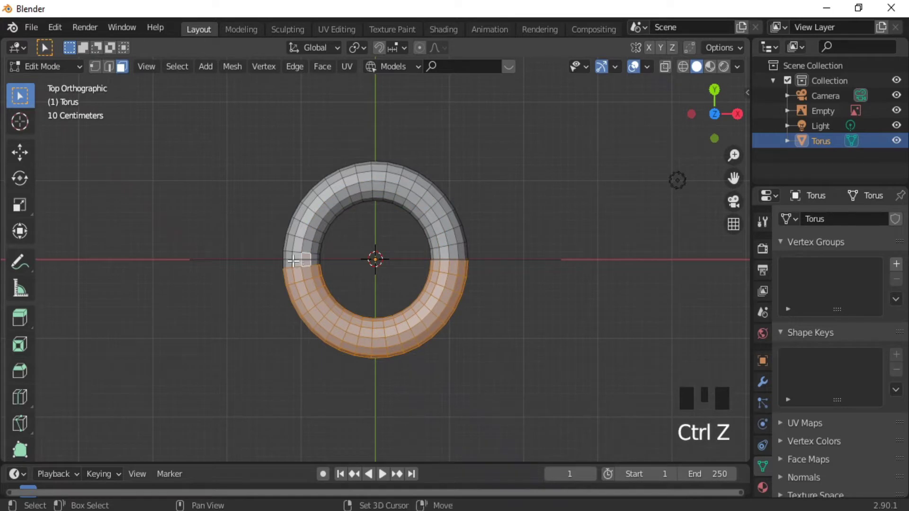
pyautogui.keyDown('shift'); pyautogui.click(290, 260); pyautogui.keyUp('shift')
pyautogui.keyDown('shift'); pyautogui.doubleClick(290, 261); pyautogui.keyUp('shift')
# Add the unselected underside and inner faces of the same half of the torus to the selection
pyautogui.moveTo(291, 265); pyautogui.dragTo(367, 134, button='middle')
pyautogui.keyDown('shift'); pyautogui.click(364, 217); pyautogui.keyUp('shift')
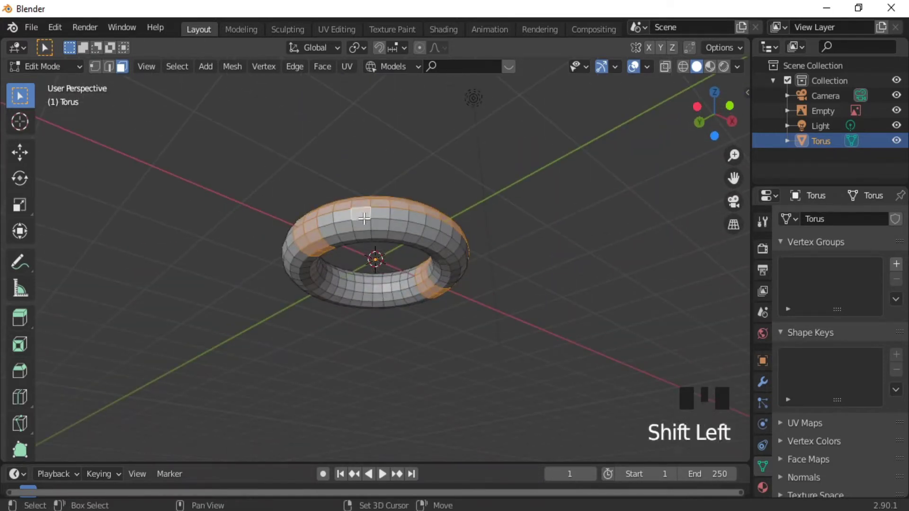
pyautogui.keyDown('shift'); pyautogui.doubleClick(369, 217); pyautogui.keyUp('shift')
pyautogui.keyDown('shift'); pyautogui.click(379, 219); pyautogui.keyUp('shift')
pyautogui.keyDown('shift'); pyautogui.doubleClick(389, 218); pyautogui.keyUp('shift')
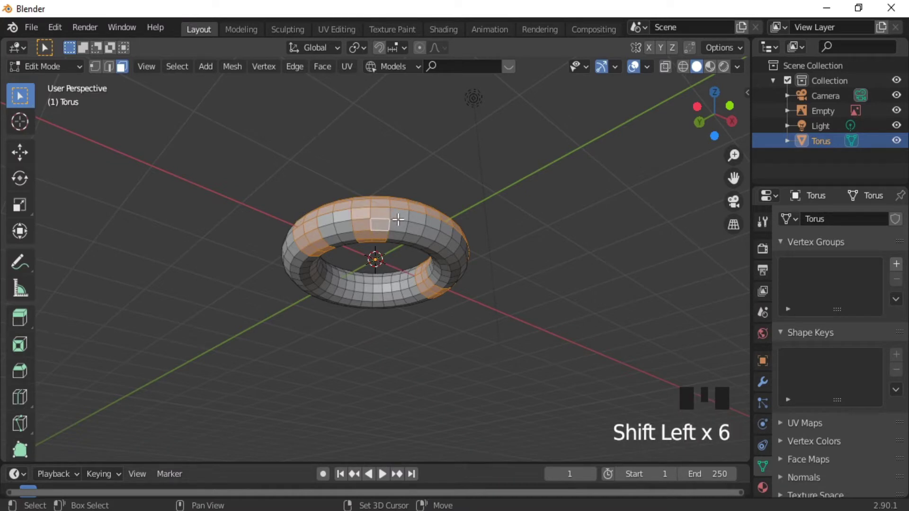
pyautogui.keyDown('shift'); pyautogui.click(400, 219); pyautogui.keyUp('shift')
pyautogui.keyDown('shift'); pyautogui.doubleClick(408, 221); pyautogui.keyUp('shift')
pyautogui.keyDown('shift'); pyautogui.click(413, 220); pyautogui.keyUp('shift')
pyautogui.keyDown('shift'); pyautogui.doubleClick(419, 222); pyautogui.keyUp('shift')
pyautogui.keyDown('shift'); pyautogui.click(426, 225); pyautogui.keyUp('shift')
pyautogui.keyDown('shift'); pyautogui.doubleClick(433, 228); pyautogui.keyUp('shift')
pyautogui.keyDown('shift'); pyautogui.click(440, 233); pyautogui.keyUp('shift')
pyautogui.keyDown('shift'); pyautogui.doubleClick(449, 239); pyautogui.keyUp('shift')
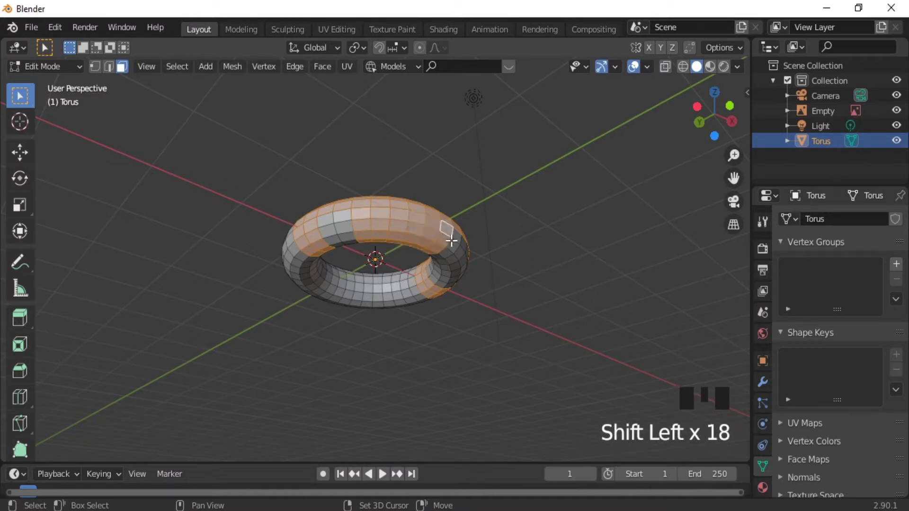
pyautogui.keyDown('shift'); pyautogui.click(451, 242); pyautogui.keyUp('shift')
pyautogui.keyDown('shift'); pyautogui.doubleClick(454, 250); pyautogui.keyUp('shift')
pyautogui.keyDown('shift'); pyautogui.click(456, 260); pyautogui.keyUp('shift')
pyautogui.keyDown('shift'); pyautogui.doubleClick(455, 262); pyautogui.keyUp('shift')
pyautogui.keyDown('shift'); pyautogui.click(457, 264); pyautogui.keyUp('shift')
pyautogui.keyDown('shift'); pyautogui.doubleClick(461, 266); pyautogui.keyUp('shift')
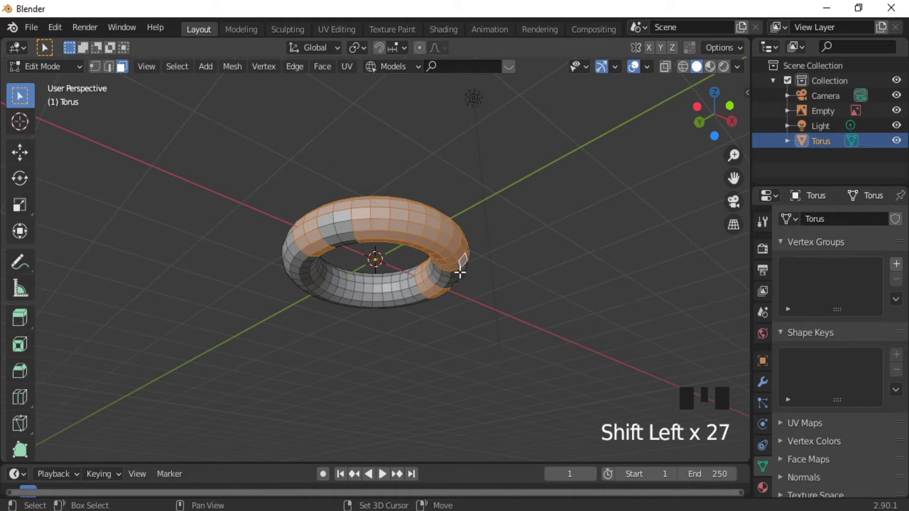
pyautogui.keyDown('shift'); pyautogui.click(458, 269); pyautogui.keyUp('shift')
pyautogui.keyDown('shift'); pyautogui.doubleClick(454, 274); pyautogui.keyUp('shift')
pyautogui.keyDown('shift'); pyautogui.click(451, 277); pyautogui.keyUp('shift')
pyautogui.keyDown('shift'); pyautogui.doubleClick(449, 280); pyautogui.keyUp('shift')
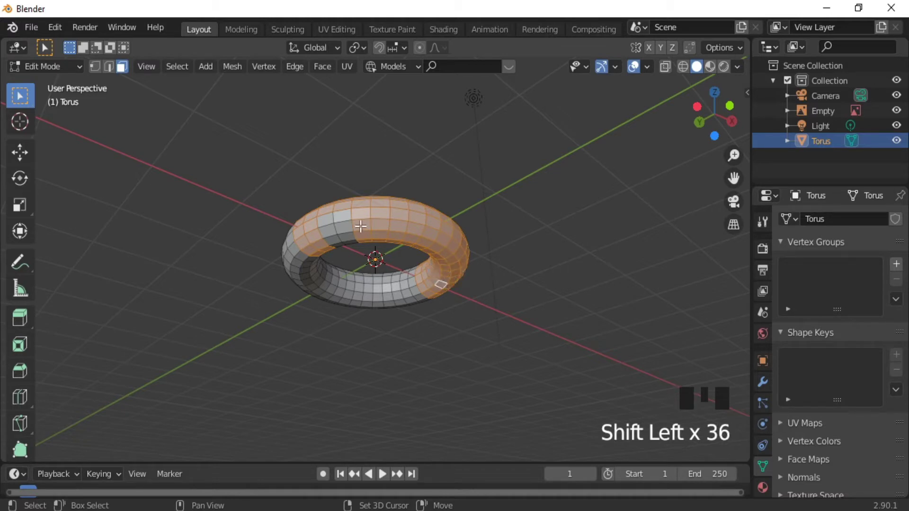
pyautogui.keyDown('shift'); pyautogui.click(345, 227); pyautogui.keyUp('shift')
pyautogui.keyDown('shift'); pyautogui.click(343, 235); pyautogui.keyUp('shift')
pyautogui.keyDown('shift'); pyautogui.doubleClick(339, 238); pyautogui.keyUp('shift')
pyautogui.keyDown('shift'); pyautogui.doubleClick(334, 240); pyautogui.keyUp('shift')
# Move the selected half along negative Y to stretch the torus into an elongated chain link, and return to Object Mode
pyautogui.moveTo(333, 240); pyautogui.dragTo(505, 292, button='middle')
pyautogui.press('g')
pyautogui.press('y')
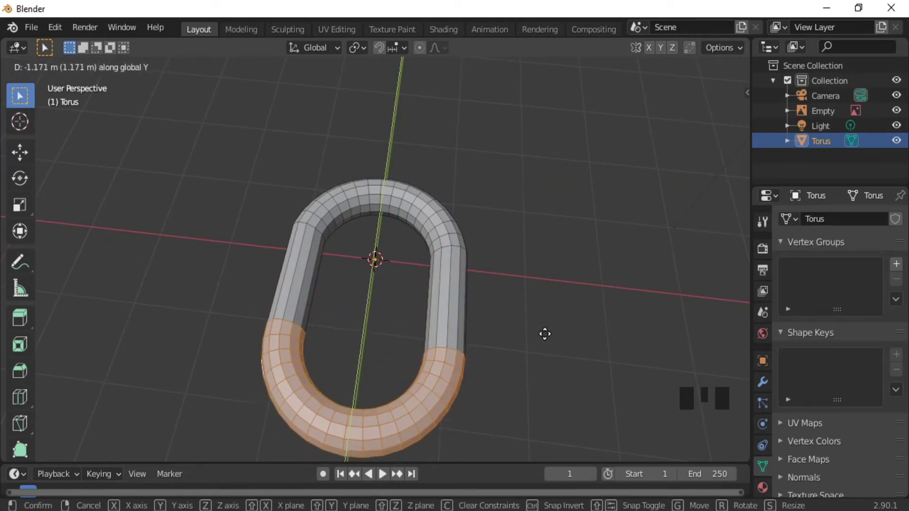
pyautogui.click(527, 375)
pyautogui.press('Tab')
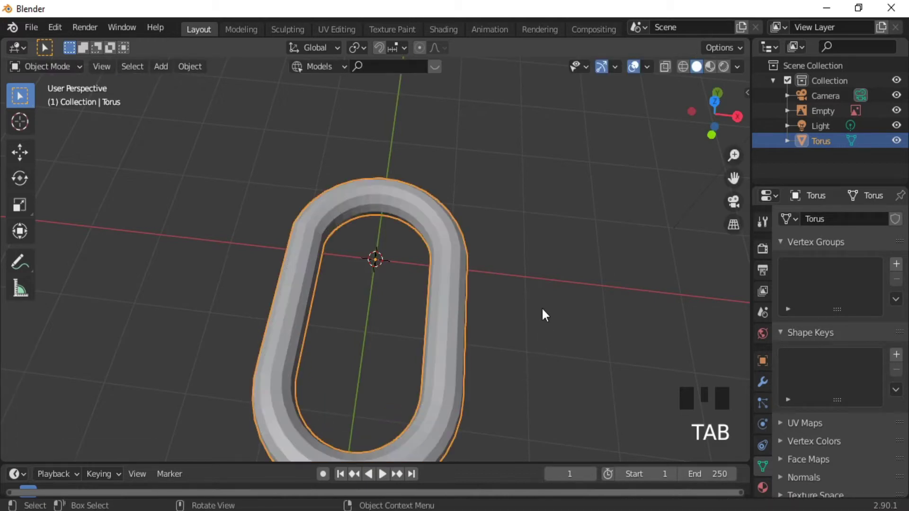
# Add an Array modifier to the link with relative offset factors of 0 in X and 1 in Y
pyautogui.keyDown('ctrl'); pyautogui.moveTo(541, 312); pyautogui.dragTo(503, 392, button='middle'); pyautogui.keyUp('ctrl')
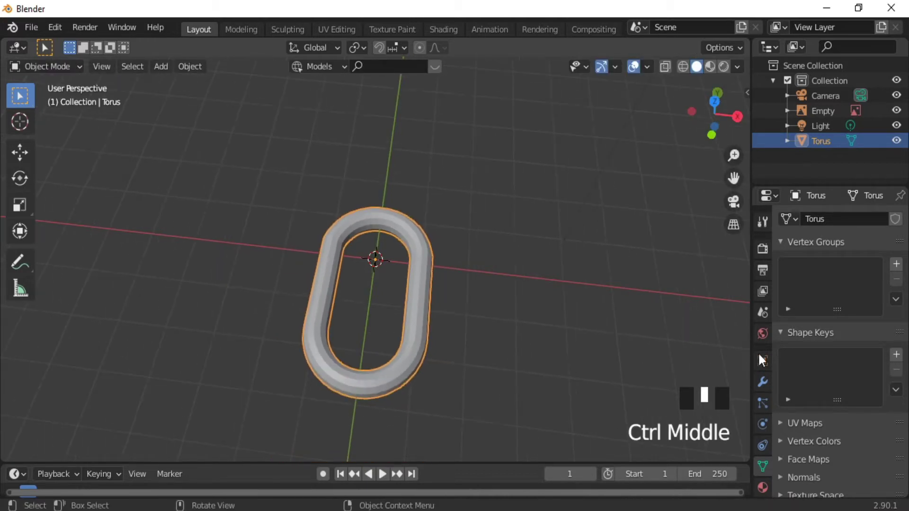
pyautogui.click(762, 381)
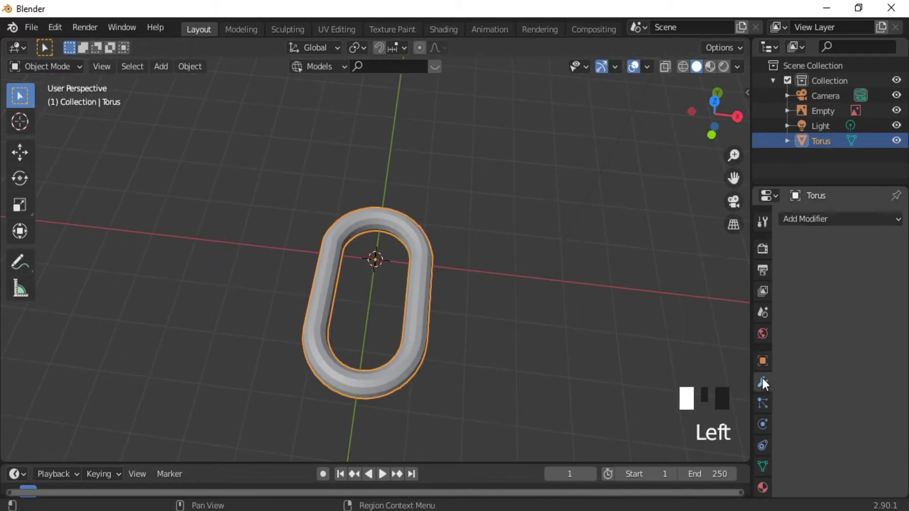
pyautogui.click(815, 220)
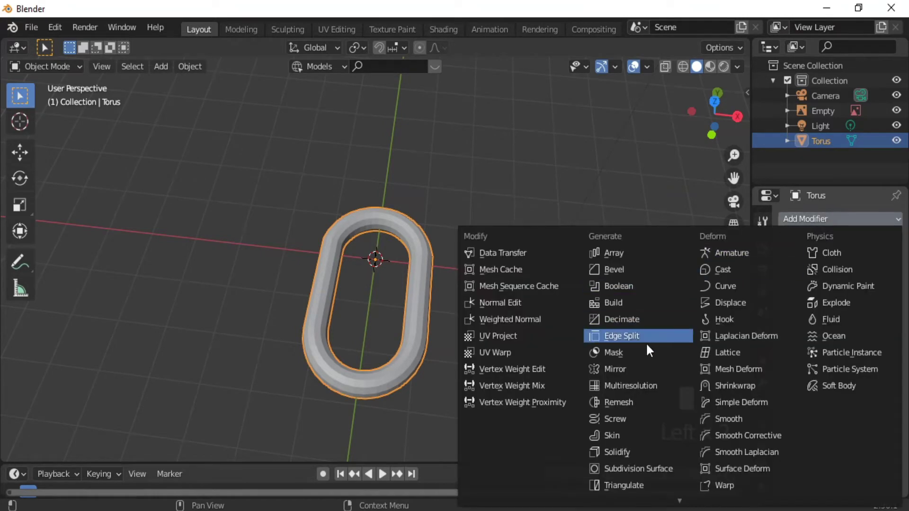
pyautogui.click(621, 254)
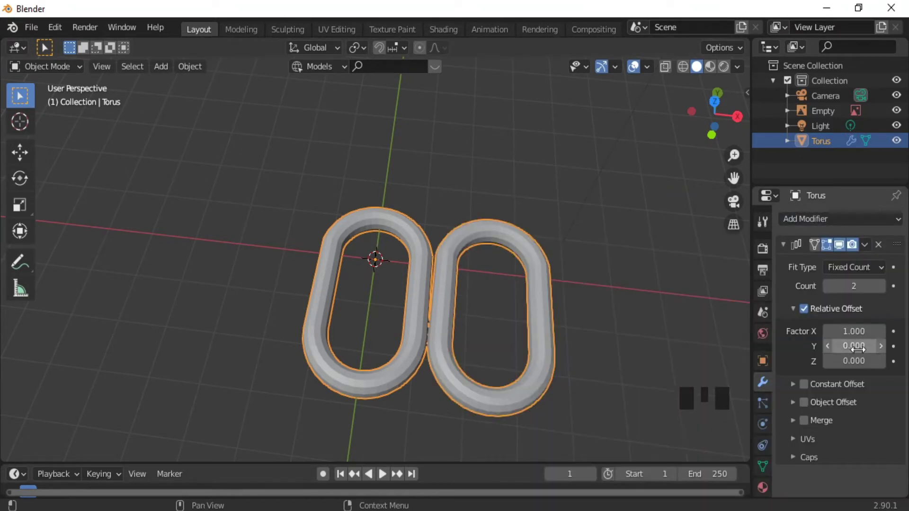
pyautogui.click(851, 332)
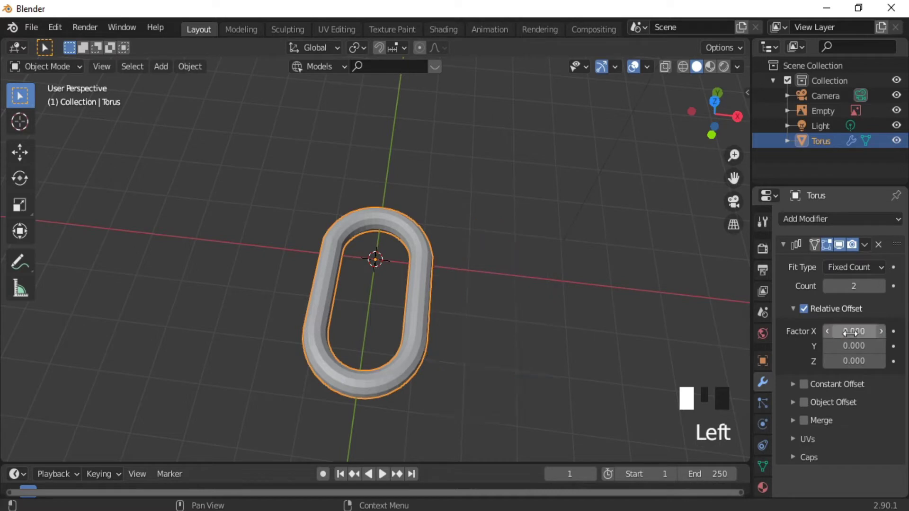
pyautogui.click(852, 346)
pyautogui.write('1')
pyautogui.press('Return')
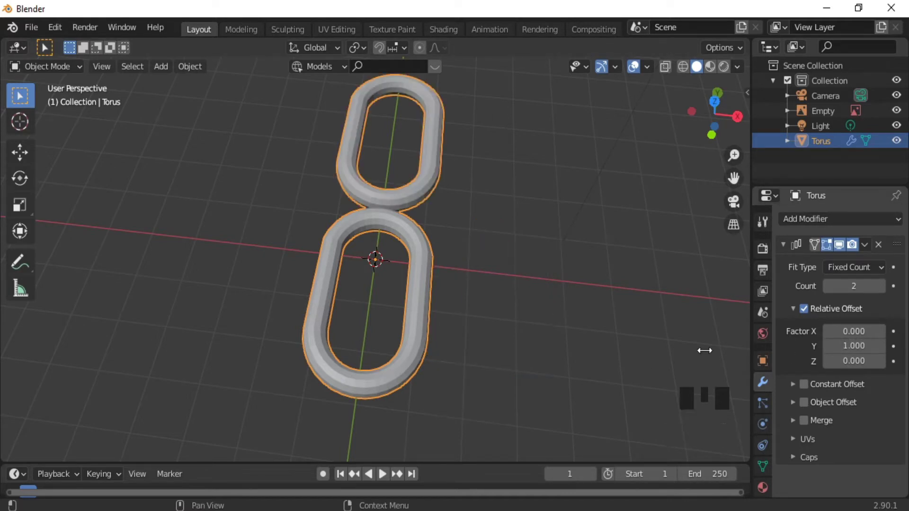
# Add a Single Arrow empty at the world origin beside the chain link
pyautogui.moveTo(518, 310); pyautogui.dragTo(491, 265, button='middle')
pyautogui.hotkey('shift', 'a')
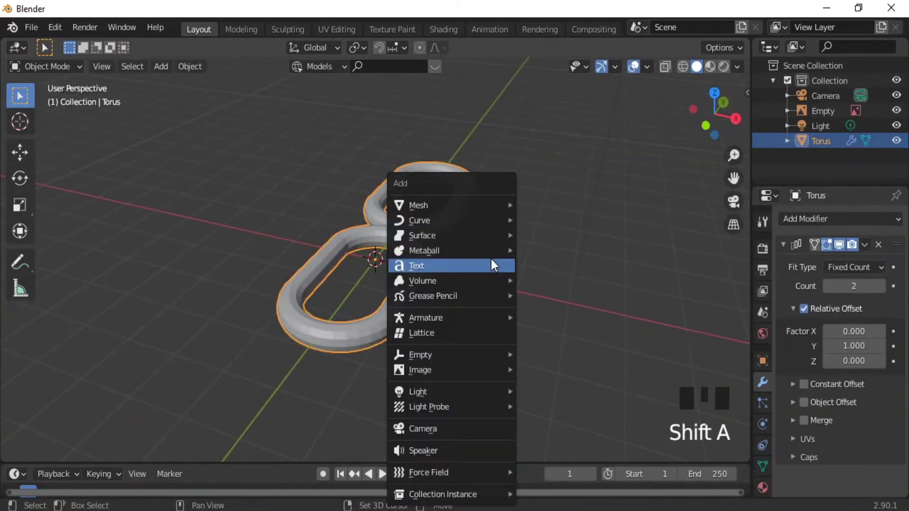
pyautogui.moveTo(439, 374)
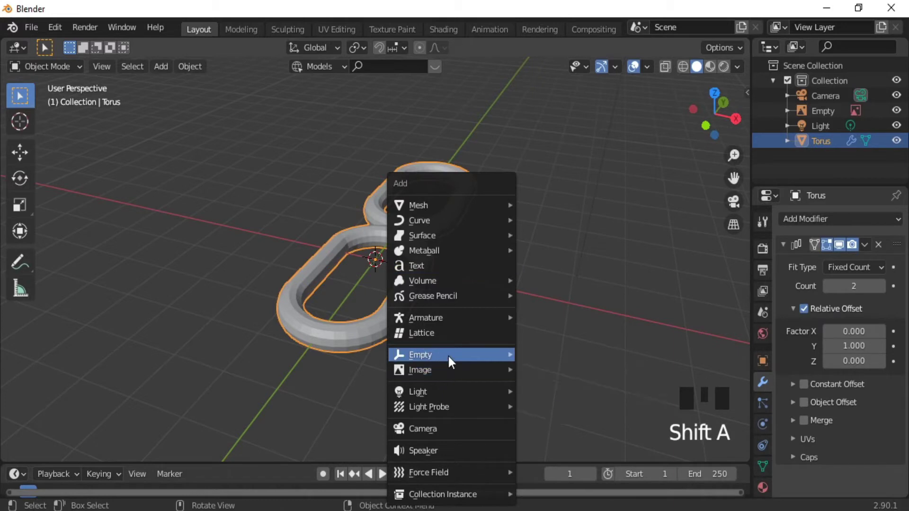
pyautogui.moveTo(447, 353)
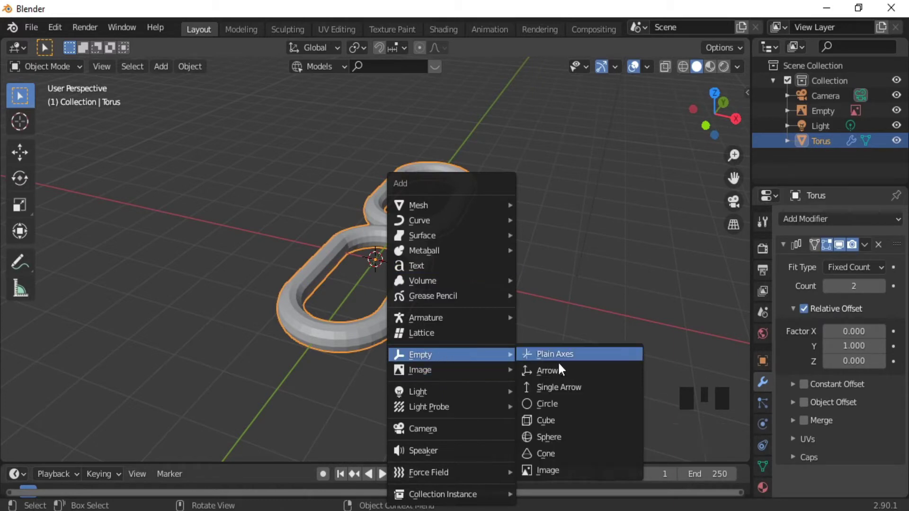
pyautogui.click(549, 386)
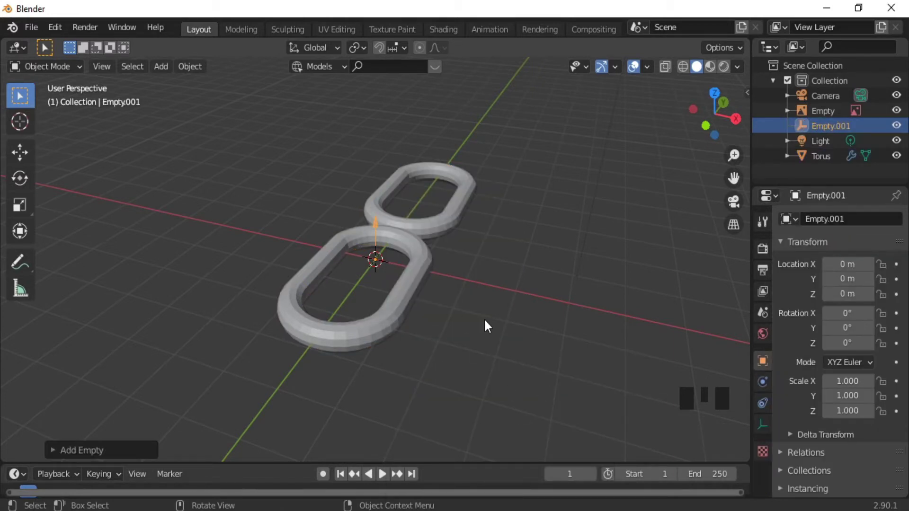
# Select the arrayed chain link and set its Array modifier count to 14
pyautogui.moveTo(484, 322); pyautogui.dragTo(413, 289, button='middle')
pyautogui.click(447, 260)
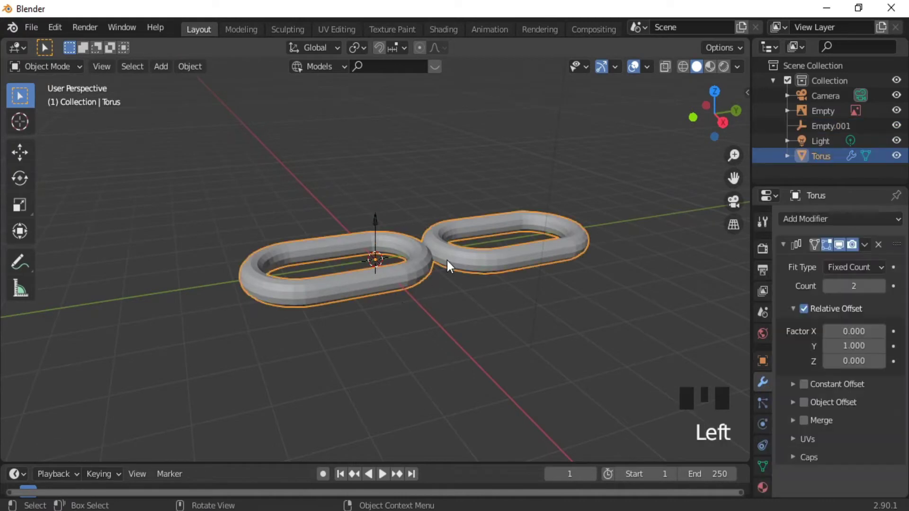
pyautogui.click(882, 284)
pyautogui.click(881, 286)
pyautogui.click(881, 286)
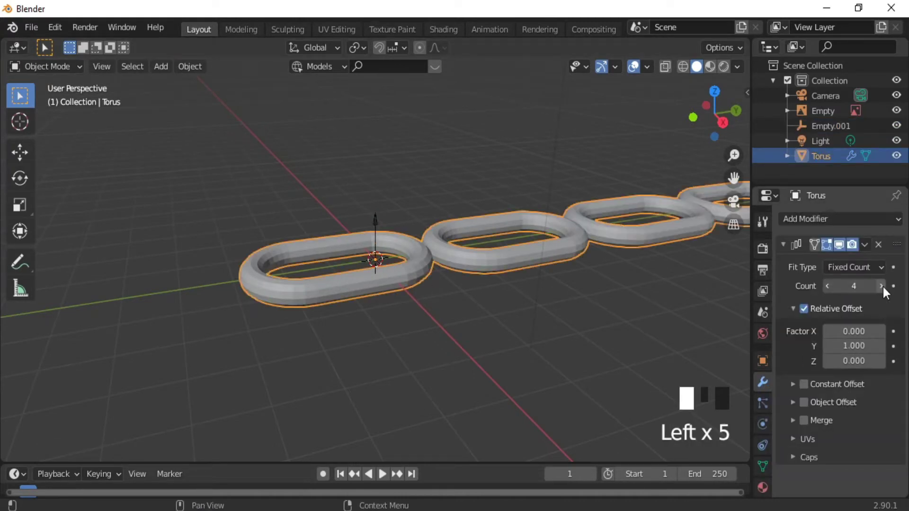
pyautogui.click(881, 286)
pyautogui.click(881, 286)
pyautogui.click(881, 286)
pyautogui.click(880, 286)
pyautogui.click(881, 285)
pyautogui.click(881, 286)
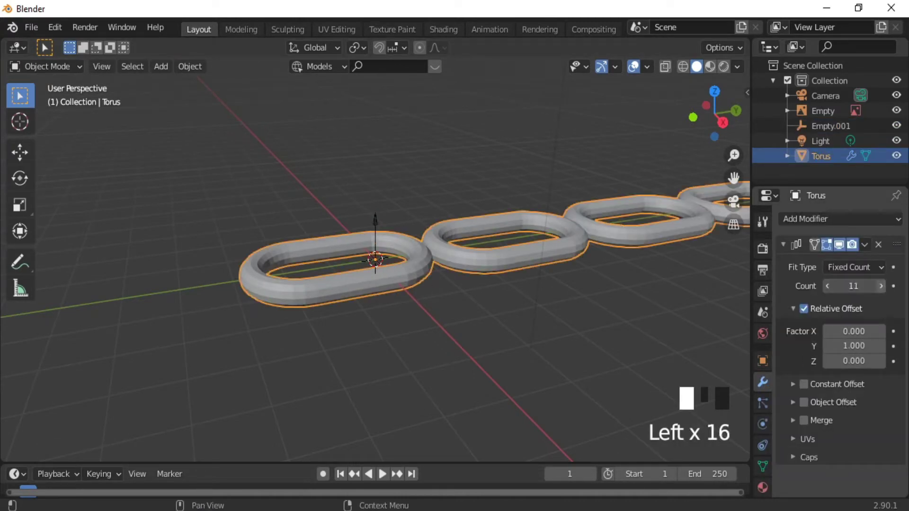
pyautogui.click(881, 286)
pyautogui.click(881, 286)
pyautogui.click(881, 286)
# Set the array's relative offset Y factor to 0.6 so neighbouring links overlap
pyautogui.moveTo(520, 325); pyautogui.dragTo(549, 337, button='middle')
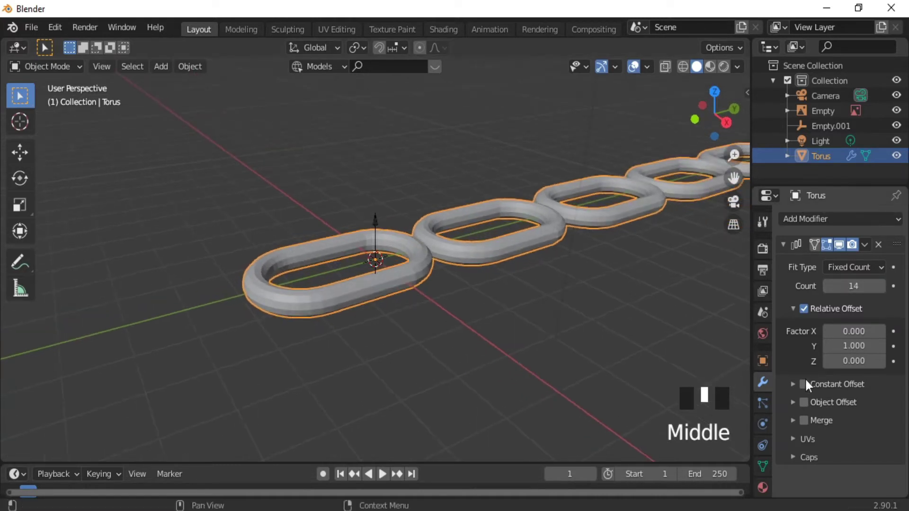
pyautogui.click(827, 345)
pyautogui.click(828, 346)
pyautogui.click(828, 346)
pyautogui.click(827, 346)
pyautogui.click(827, 346)
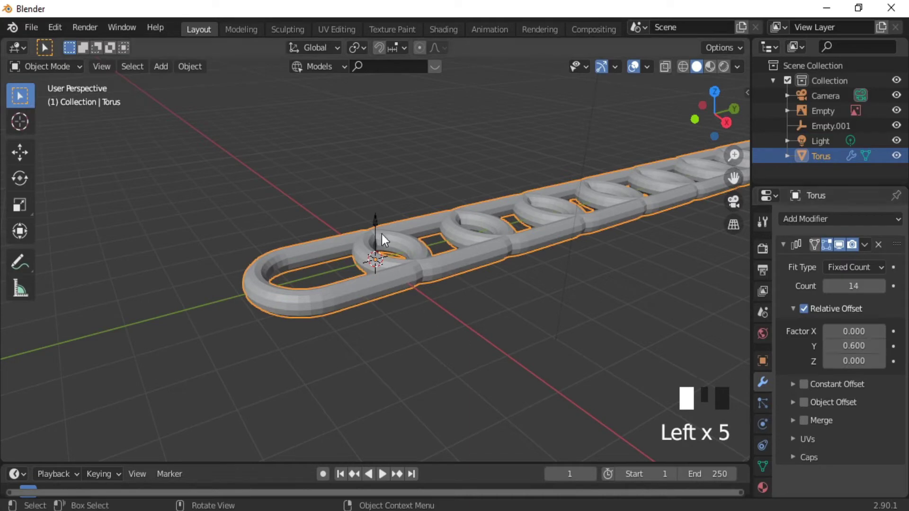
# Enable Object Offset in the Array modifier and assign the arrow empty, Empty.001, as its object
pyautogui.click(794, 402)
pyautogui.click(803, 402)
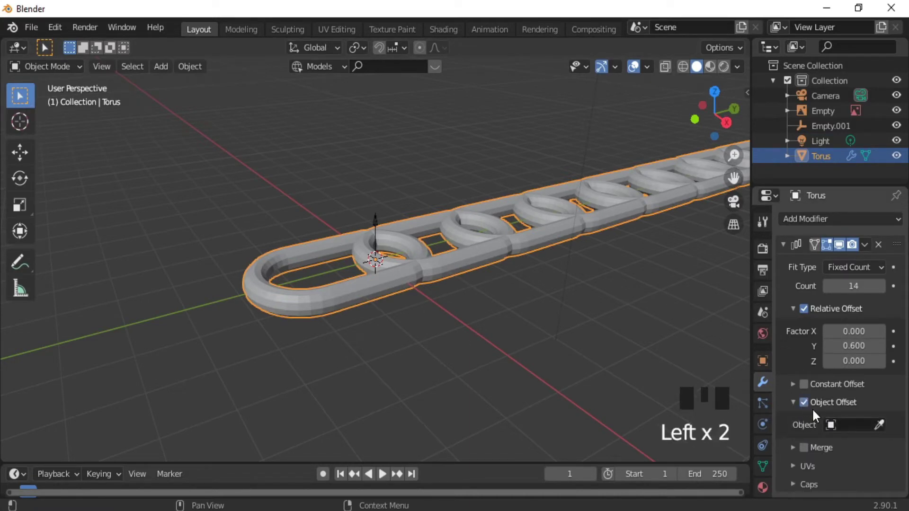
pyautogui.click(832, 422)
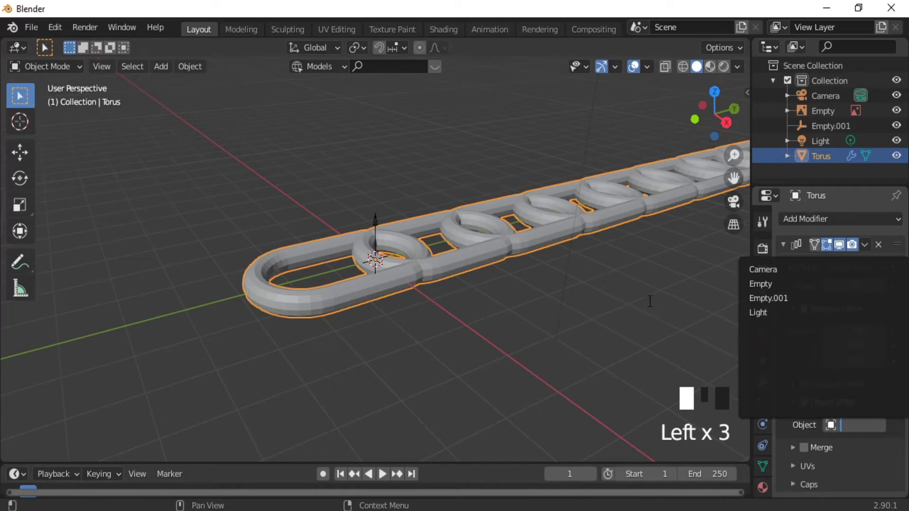
pyautogui.click(879, 425)
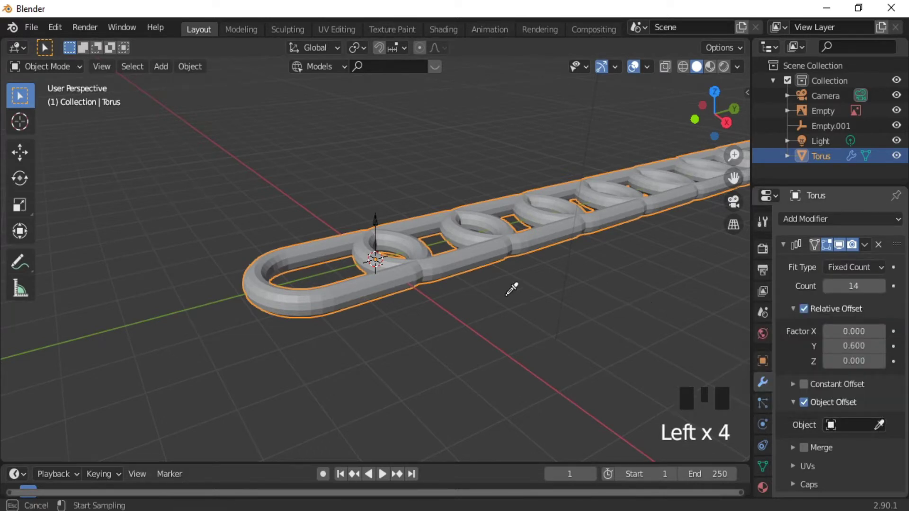
pyautogui.click(378, 225)
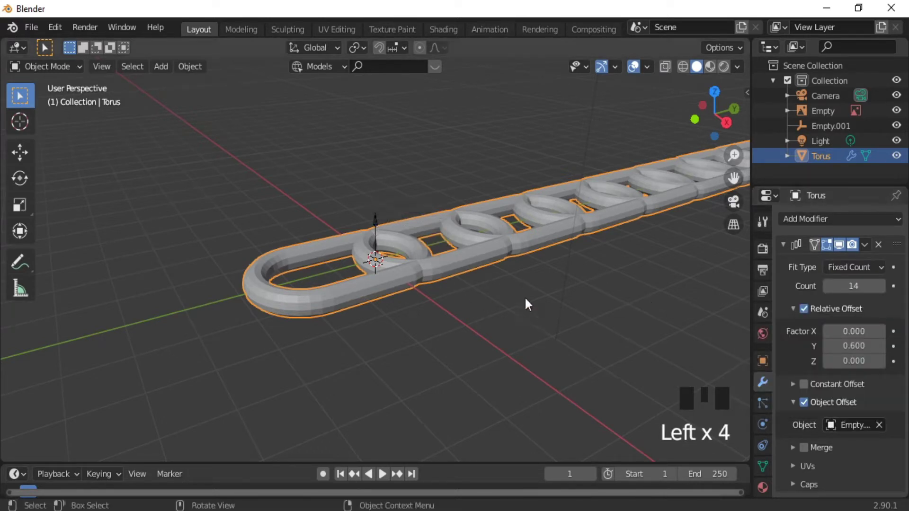
# Rotate the arrow empty about -60° around the global Y axis to twist the successive chain links
pyautogui.click(376, 222)
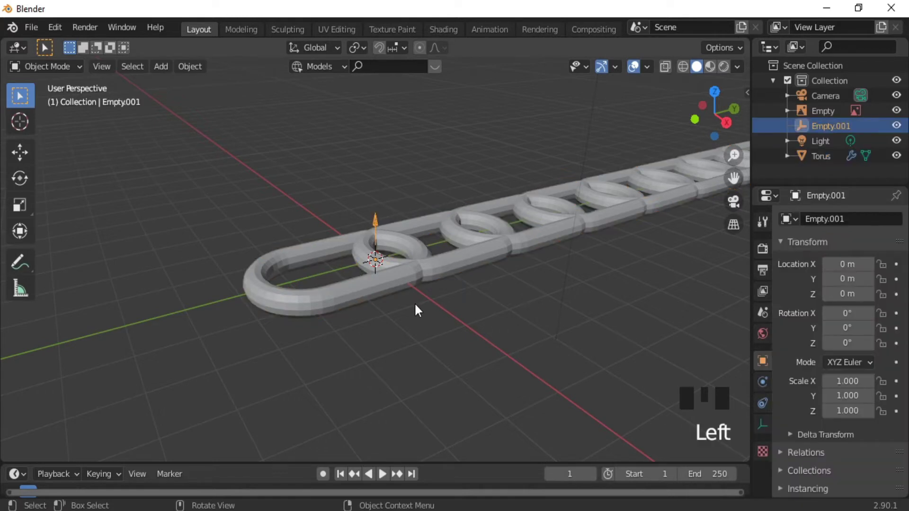
pyautogui.moveTo(414, 302); pyautogui.dragTo(495, 311, button='middle')
pyautogui.press('r')
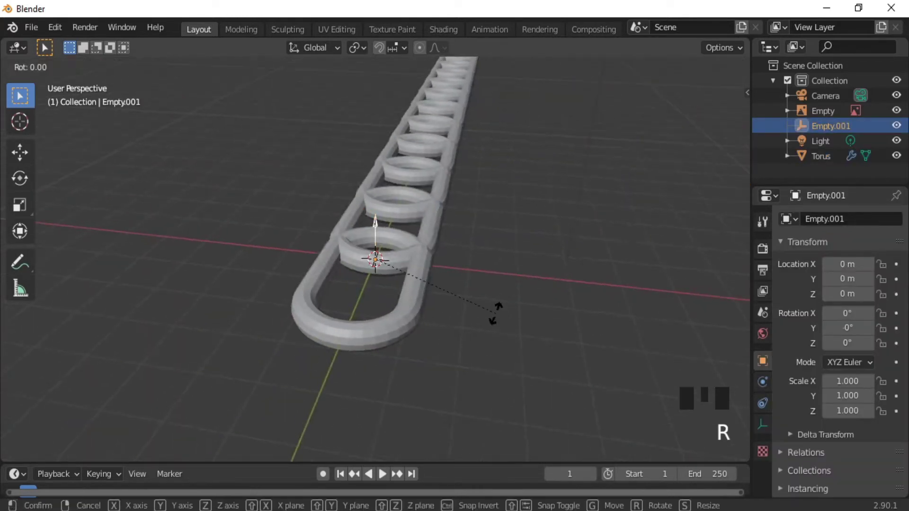
pyautogui.press('y')
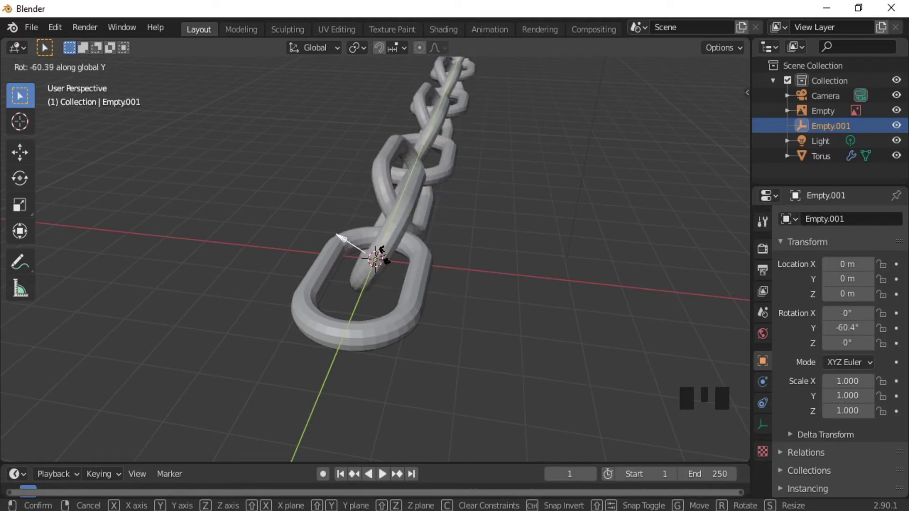
pyautogui.click(341, 237)
# Reselect the chain and lengthen it by setting its Array modifier count to 29
pyautogui.moveTo(498, 277); pyautogui.dragTo(459, 346, button='middle')
pyautogui.click(481, 209)
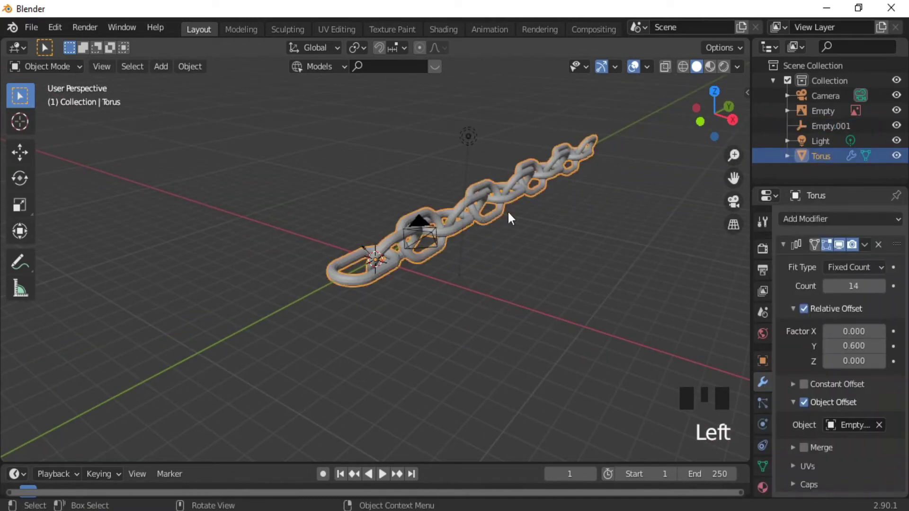
pyautogui.click(880, 286)
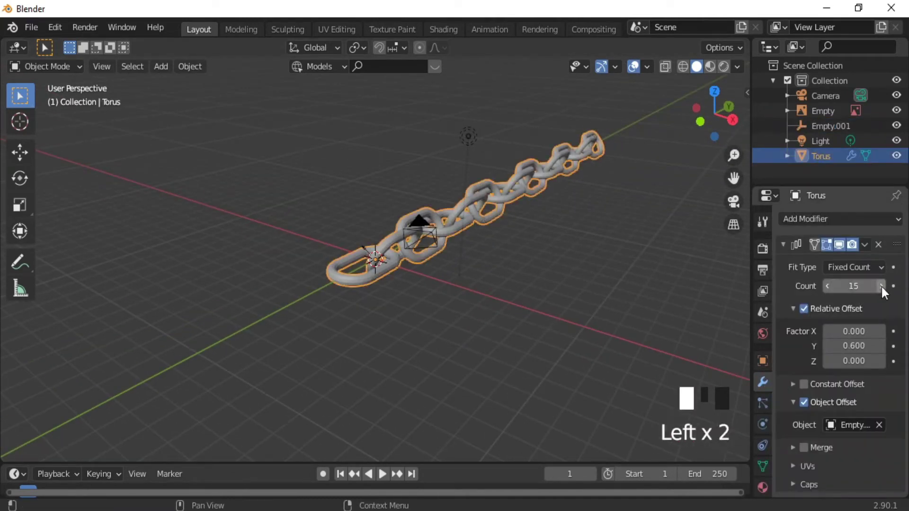
pyautogui.click(880, 286)
pyautogui.click(880, 285)
pyautogui.click(880, 286)
pyautogui.click(880, 286)
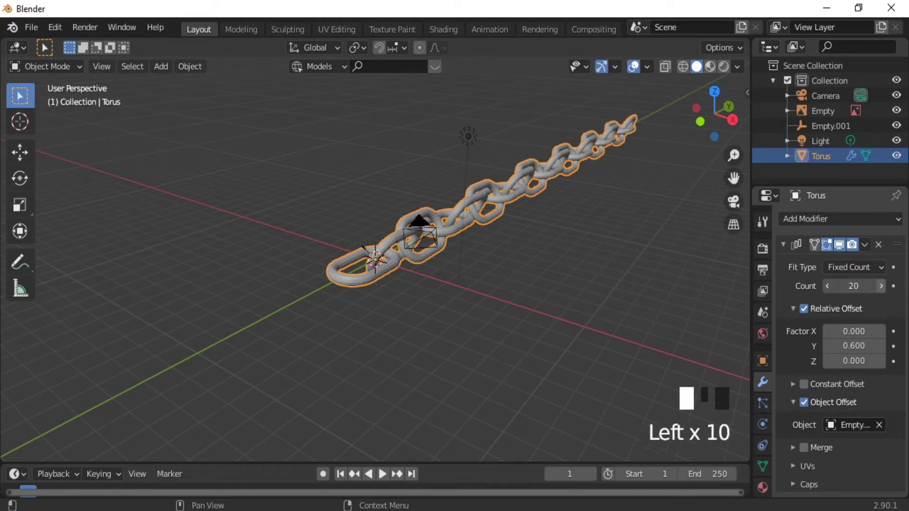
pyautogui.click(881, 286)
pyautogui.click(881, 286)
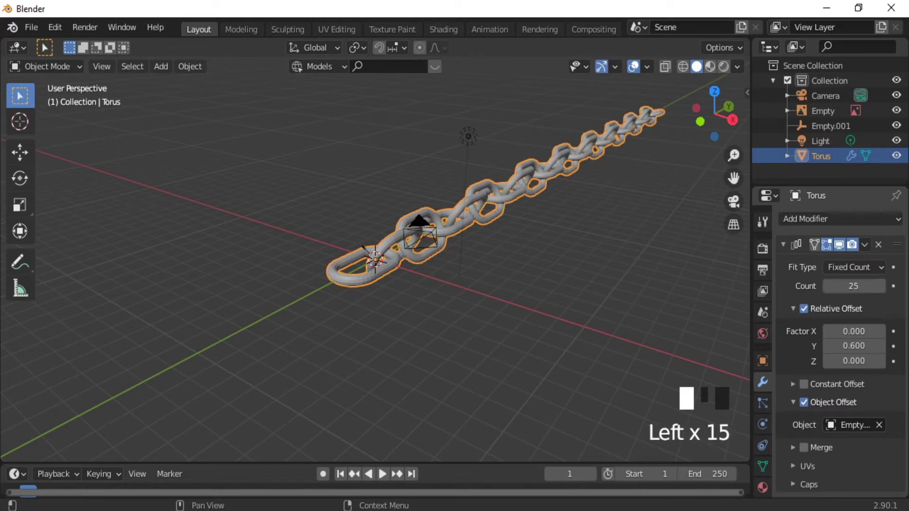
pyautogui.click(880, 286)
pyautogui.click(880, 286)
pyautogui.click(881, 286)
pyautogui.click(880, 285)
pyautogui.click(880, 286)
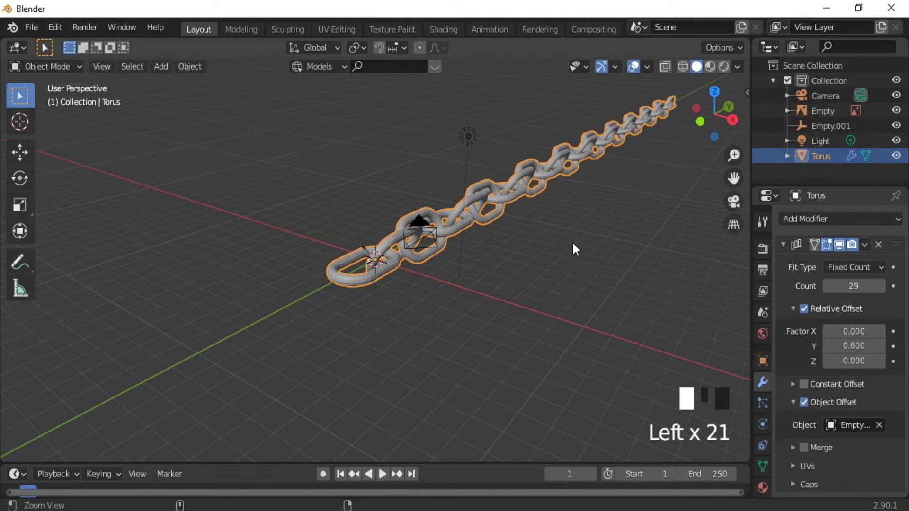
# Apply the chain's object transform and hide the chain from the viewport
pyautogui.keyDown('ctrl'); pyautogui.moveTo(572, 243); pyautogui.dragTo(579, 311, button='middle'); pyautogui.keyUp('ctrl')
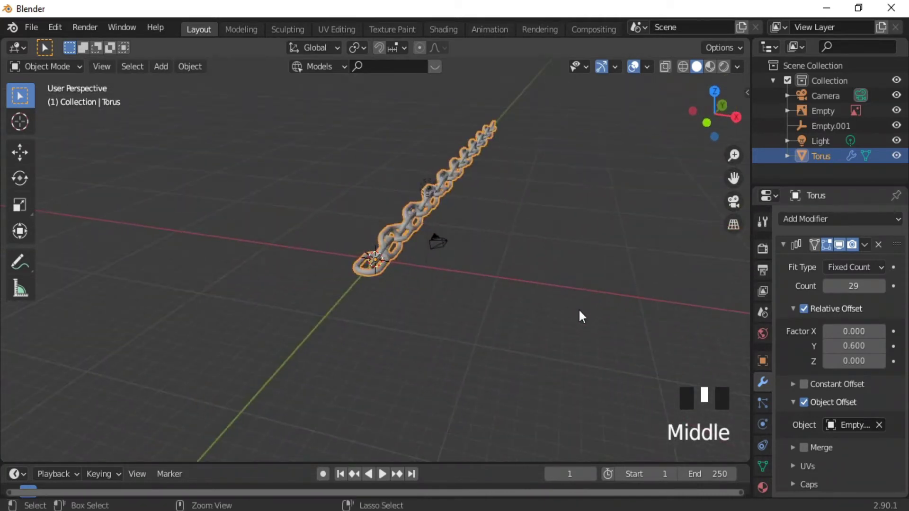
pyautogui.hotkey('ctrl', 'a')
pyautogui.click(526, 316)
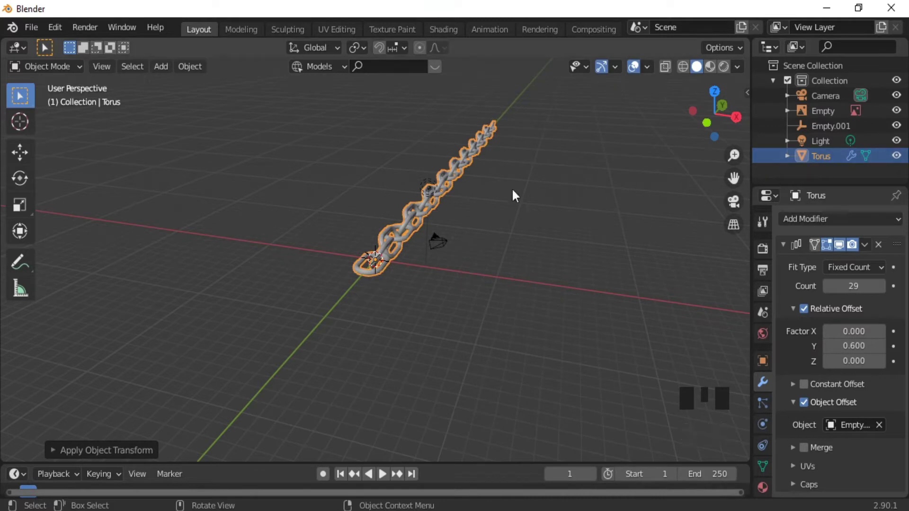
pyautogui.press('h')
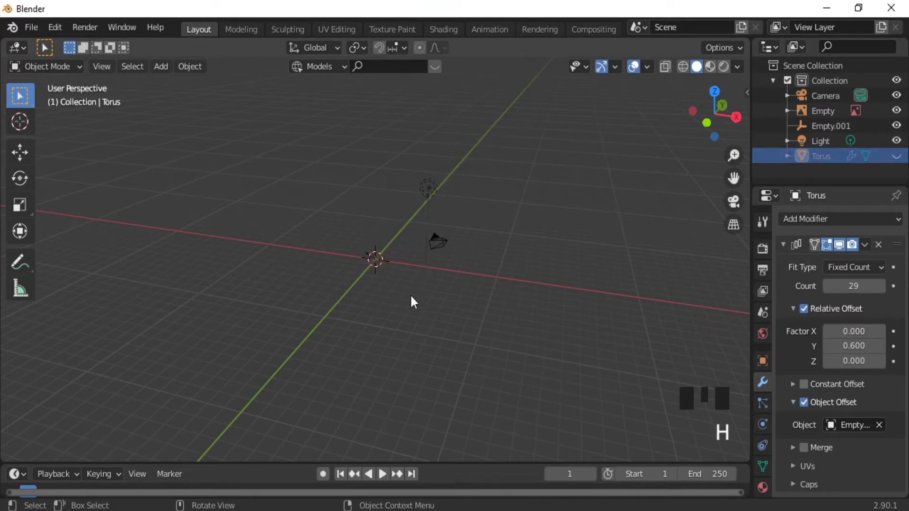
# In front view, move the scale reference image about 0.05 m along X to centre its post on the Z axis
pyautogui.press('KP_1')
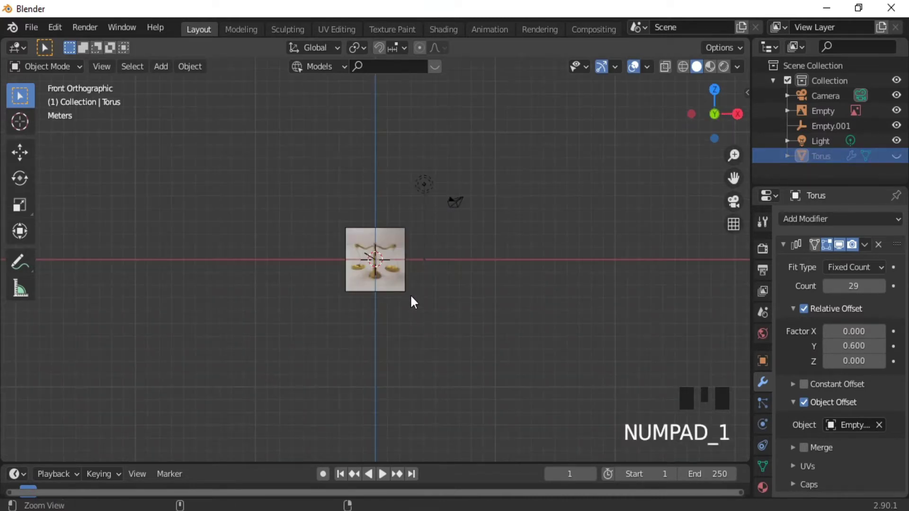
pyautogui.keyDown('ctrl'); pyautogui.moveTo(410, 294); pyautogui.dragTo(426, 193, button='middle'); pyautogui.keyUp('ctrl')
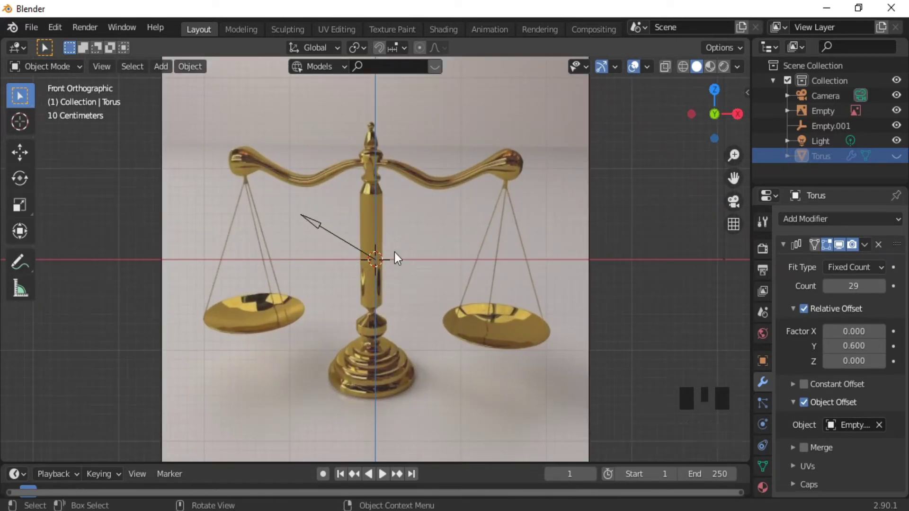
pyautogui.click(542, 183)
pyautogui.press('g')
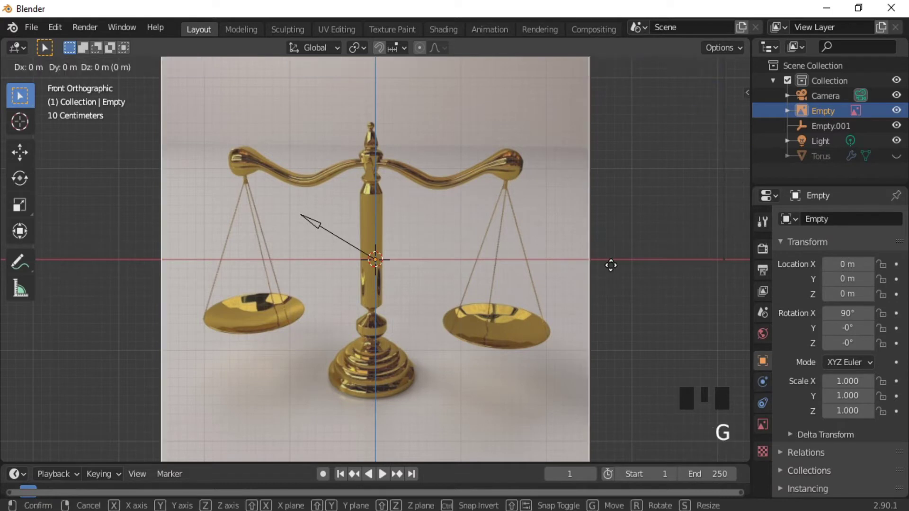
pyautogui.press('x')
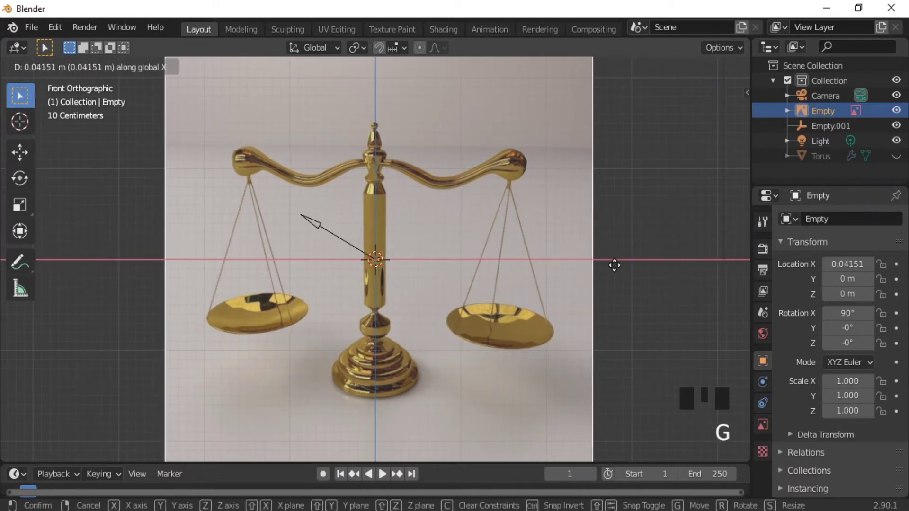
pyautogui.click(614, 265)
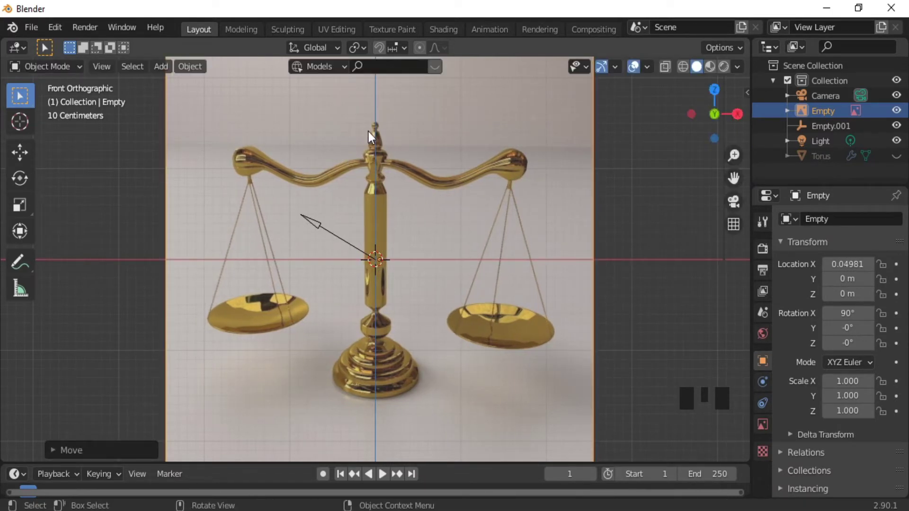
# Add a cylinder mesh at the origin and scale it down to slightly wider than the reference post
pyautogui.hotkey('shift', 'a')
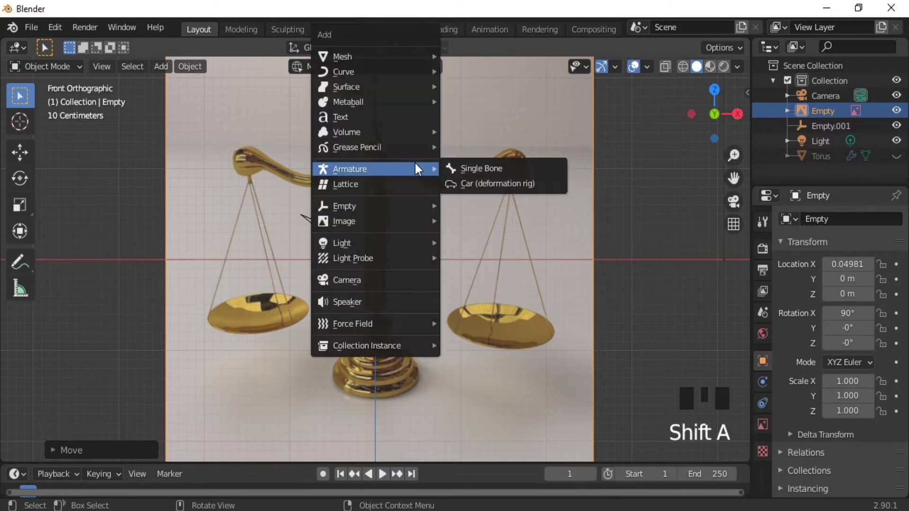
pyautogui.moveTo(391, 57)
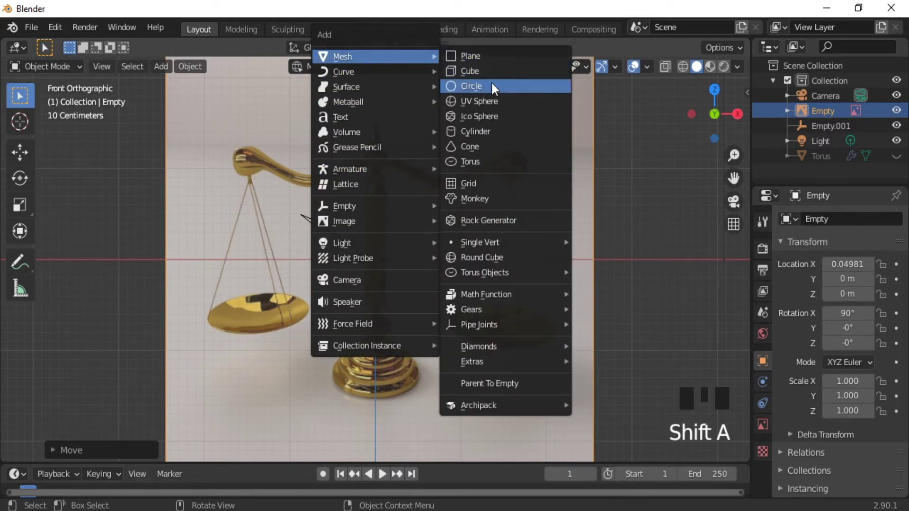
pyautogui.click(476, 130)
pyautogui.press('s')
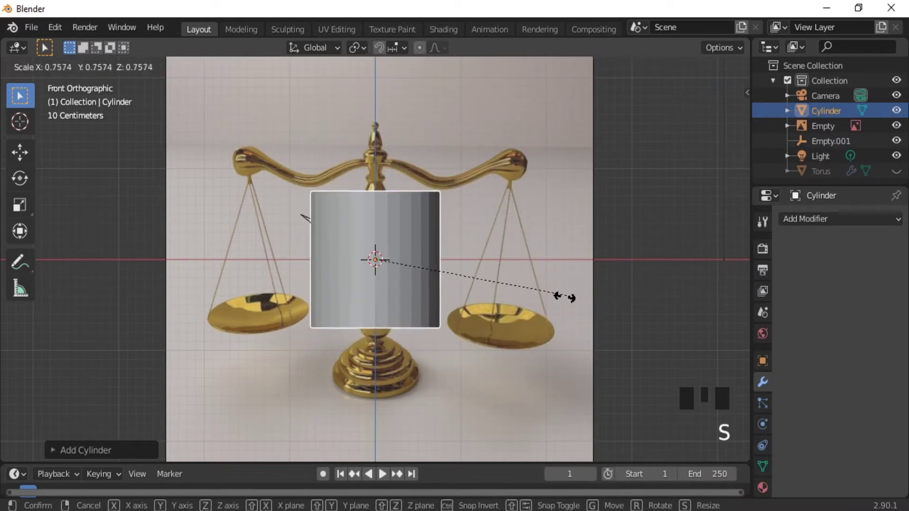
pyautogui.click(418, 263)
# Edit the cylinder's mesh with X-ray turned on and vertex selection active
pyautogui.press('Tab')
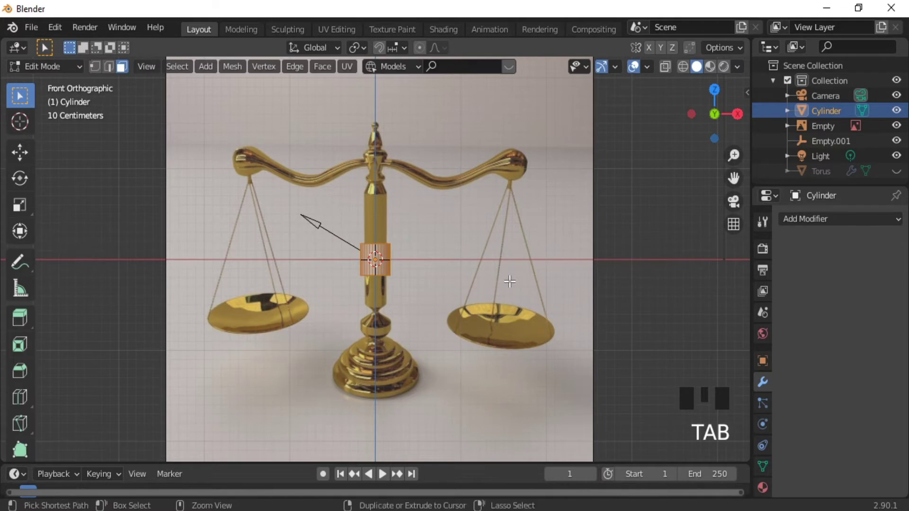
pyautogui.keyDown('ctrl'); pyautogui.moveTo(509, 282); pyautogui.dragTo(438, 197, button='middle'); pyautogui.keyUp('ctrl')
pyautogui.moveTo(439, 197); pyautogui.dragTo(323, 245)
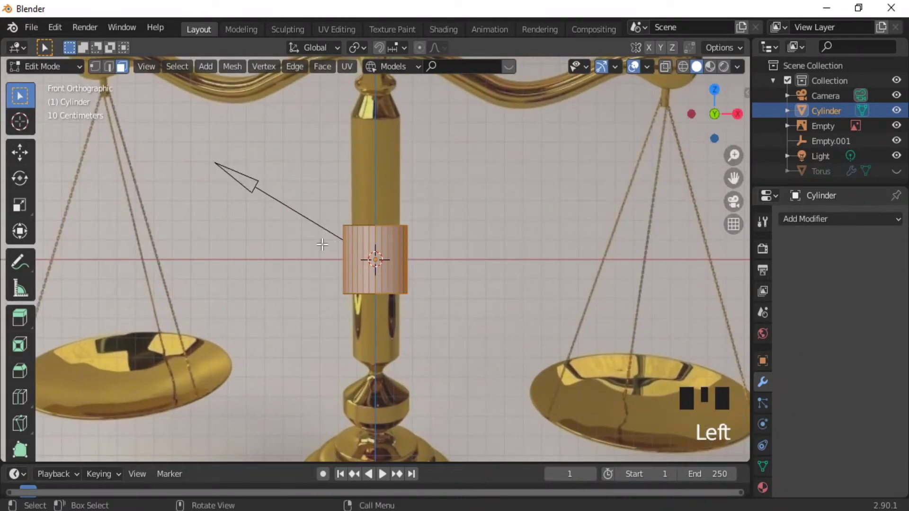
pyautogui.click(665, 66)
pyautogui.click(426, 208)
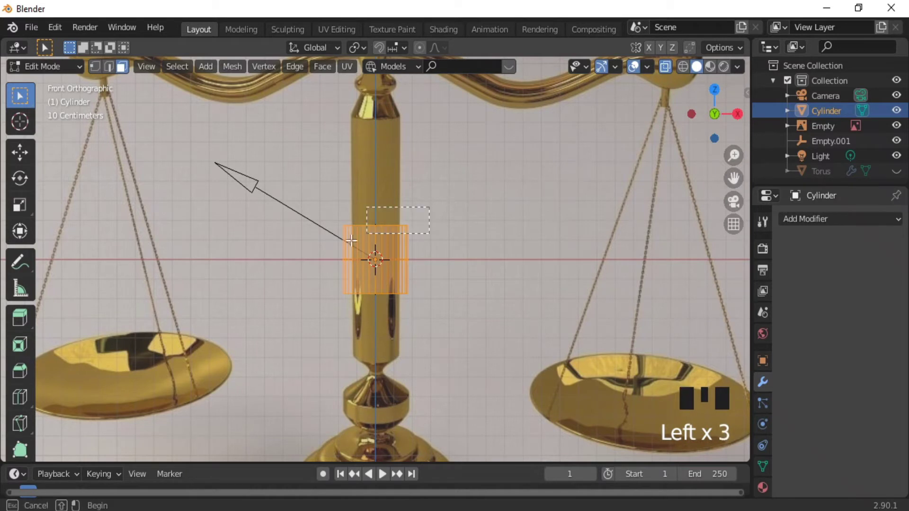
pyautogui.click(109, 66)
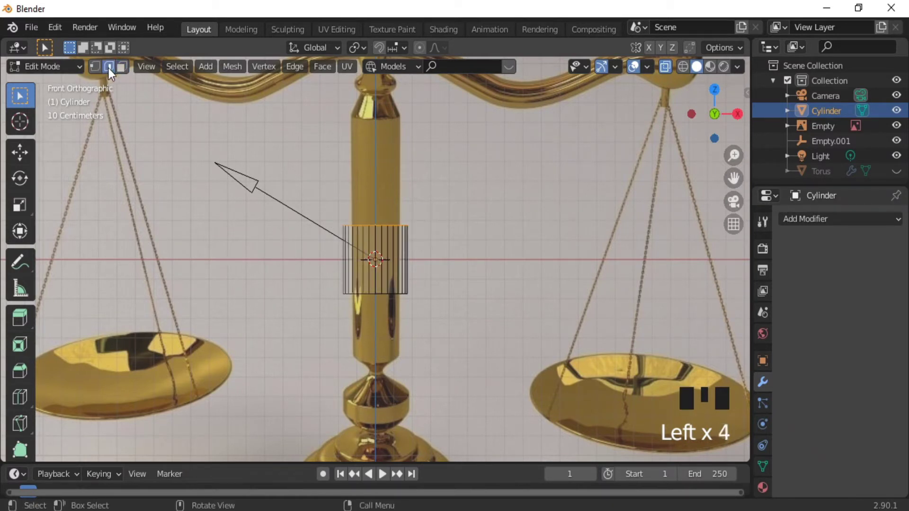
pyautogui.click(95, 66)
pyautogui.moveTo(460, 188); pyautogui.dragTo(303, 251)
# Scale all of the cylinder's vertices along X to match the width of the reference post
pyautogui.press('ctrl+KP_8')
pyautogui.press('ctrl+KP_8')
pyautogui.press('ctrl+KP_8')
pyautogui.press('ctrl+KP_8')
pyautogui.press('ctrl+KP_8')
pyautogui.press('ctrl+KP_8')
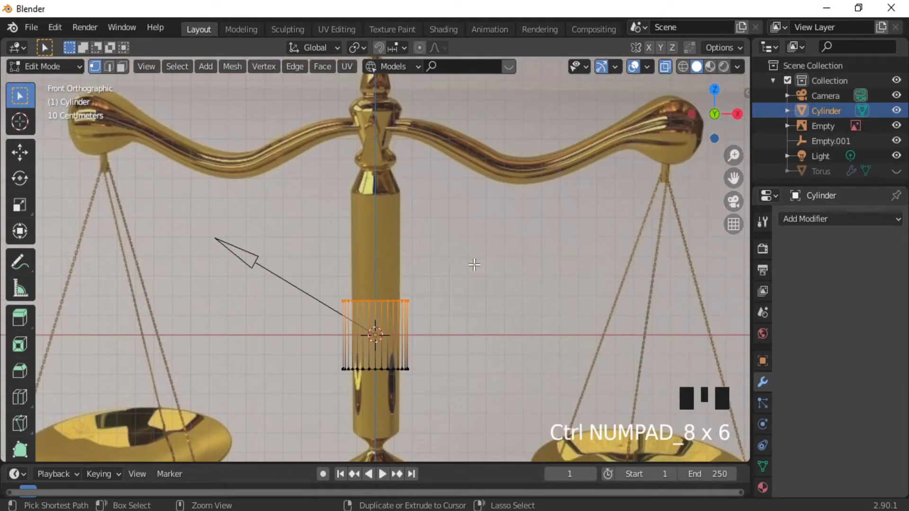
pyautogui.press('a')
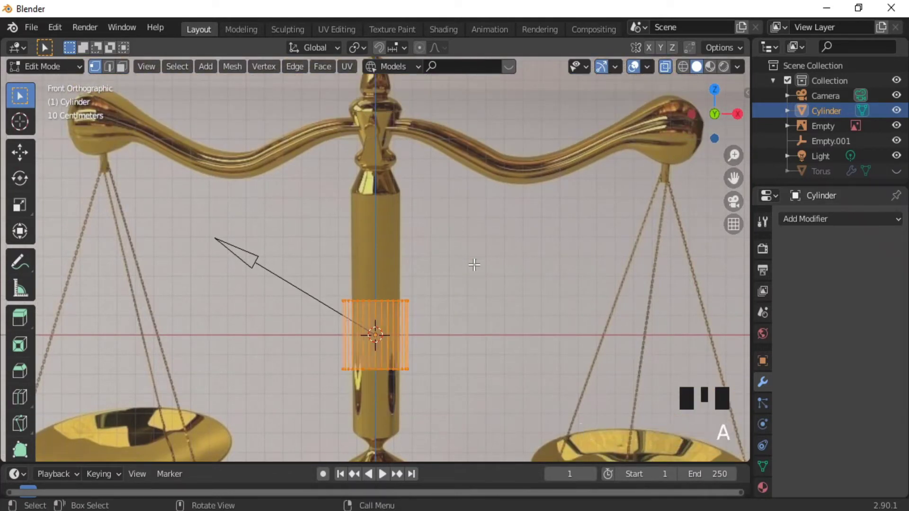
pyautogui.press('s')
pyautogui.press('x')
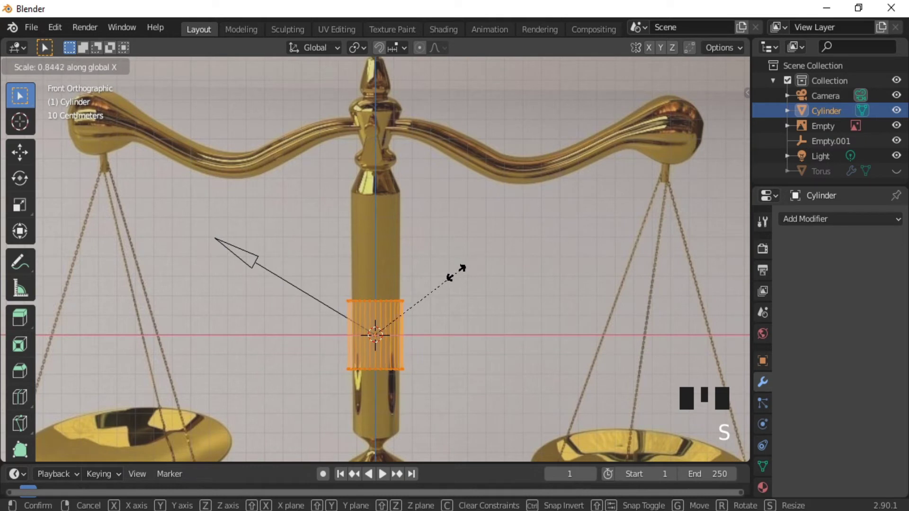
pyautogui.click(450, 278)
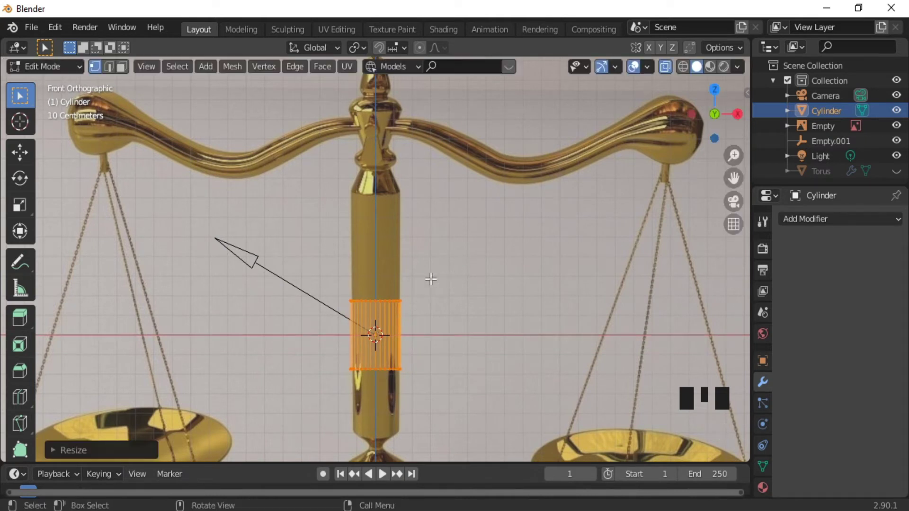
# Raise the cylinder's top vertex ring about 0.54 m along Z to the upper end of the post's straight section
pyautogui.moveTo(430, 280); pyautogui.dragTo(327, 329)
pyautogui.press('g')
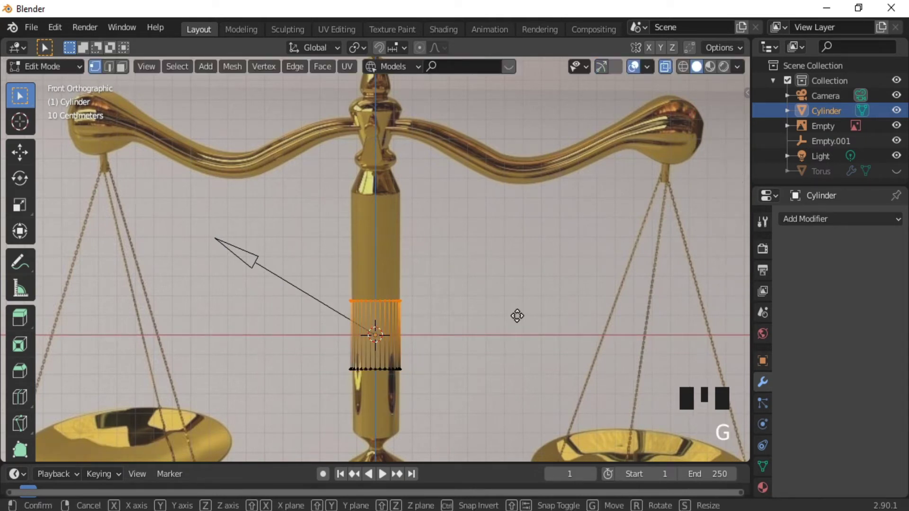
pyautogui.press('z')
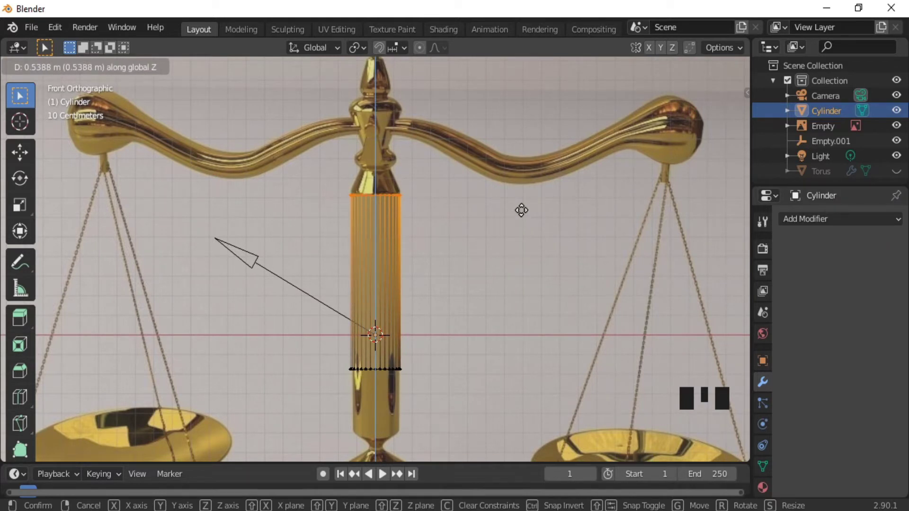
pyautogui.click(522, 210)
# Extrude the top ring up about 0.12 m and scale it to about 0.7 to form the tapered shoulder
pyautogui.press('e')
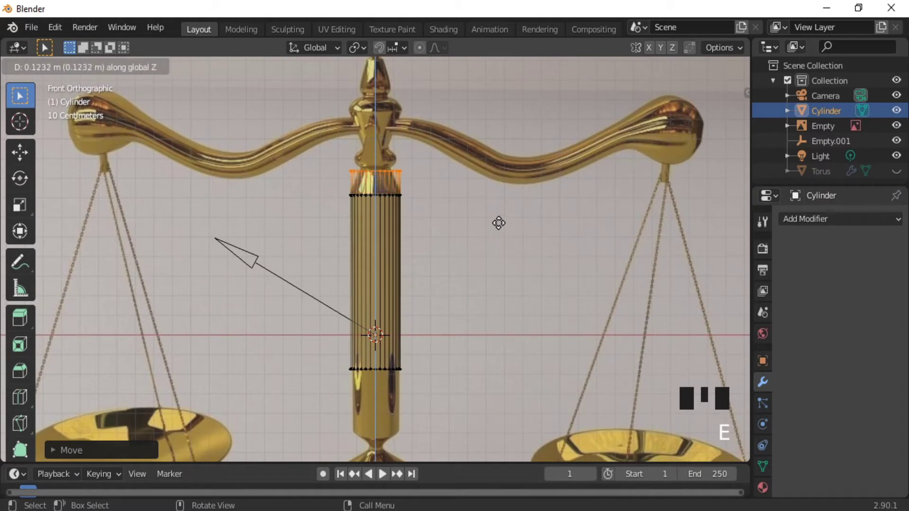
pyautogui.click(499, 223)
pyautogui.press('s')
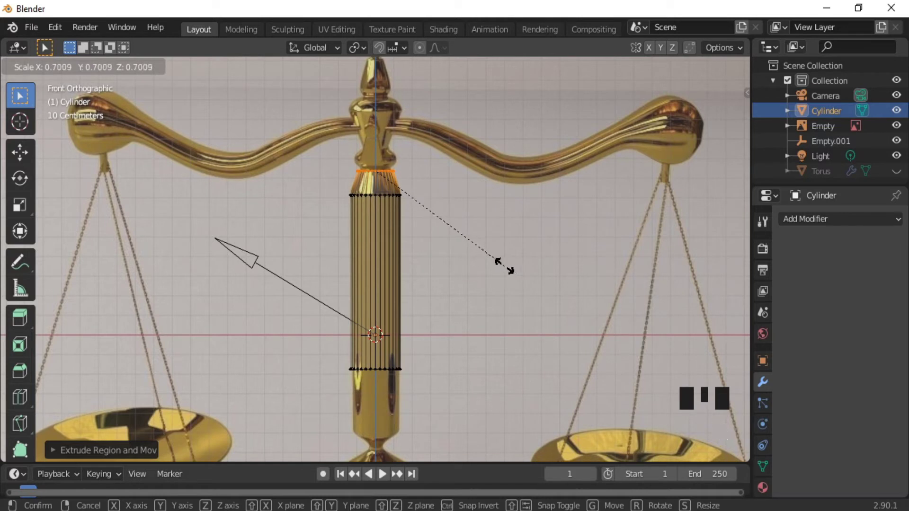
pyautogui.click(500, 265)
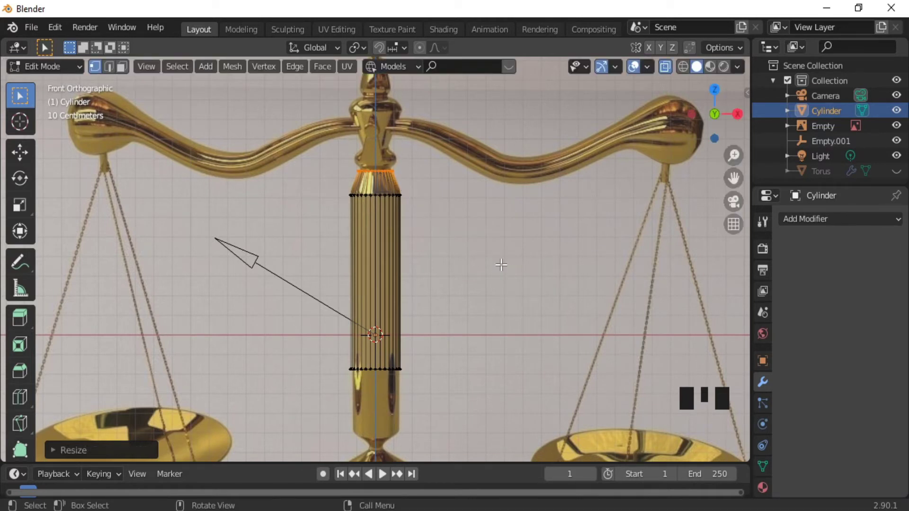
# Extrude the narrowed ring up slightly and scale it outward to form the flared rim above the shoulder
pyautogui.press('e')
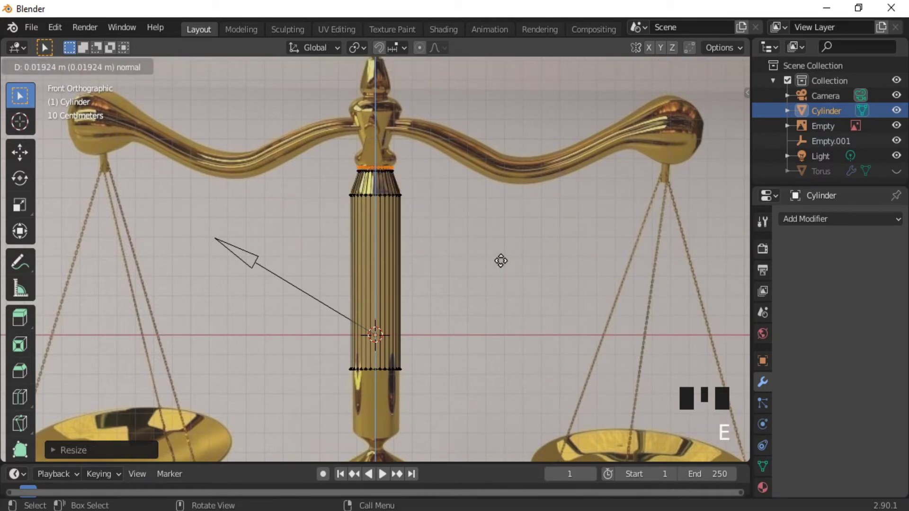
pyautogui.click(501, 259)
pyautogui.press('s')
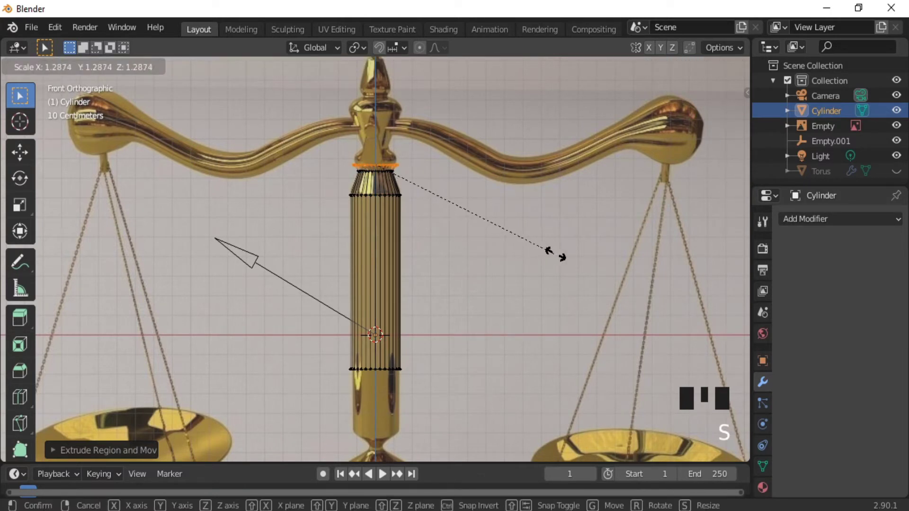
pyautogui.click(570, 254)
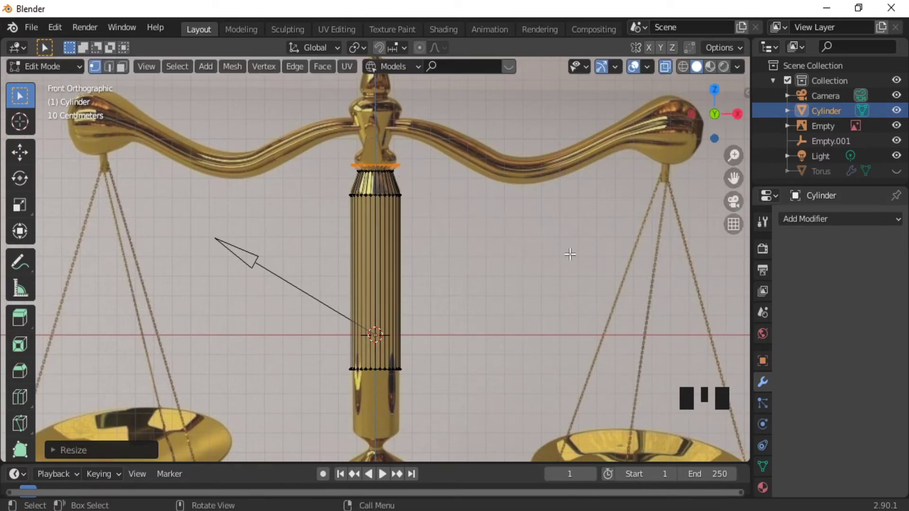
# Extrude the flared rim up about 0.06 m and scale it inward to the narrow neck of the reference
pyautogui.press('e')
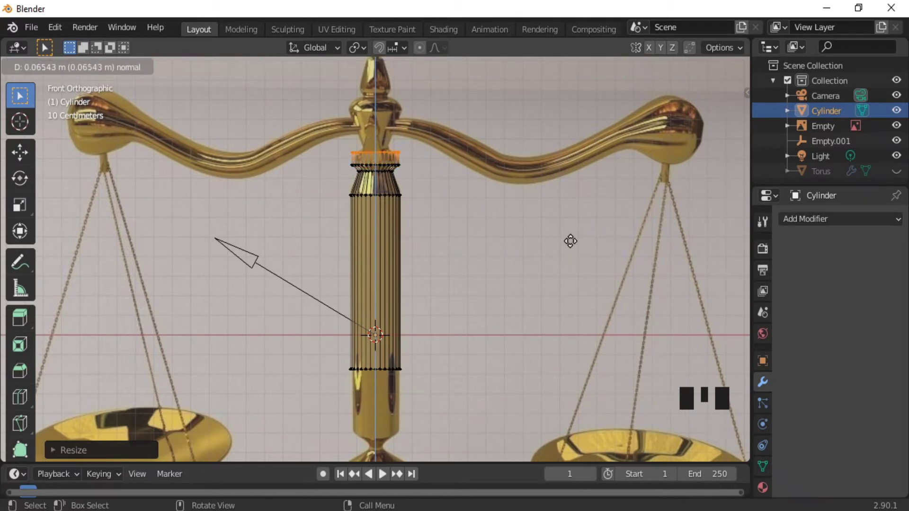
pyautogui.click(570, 242)
pyautogui.press('s')
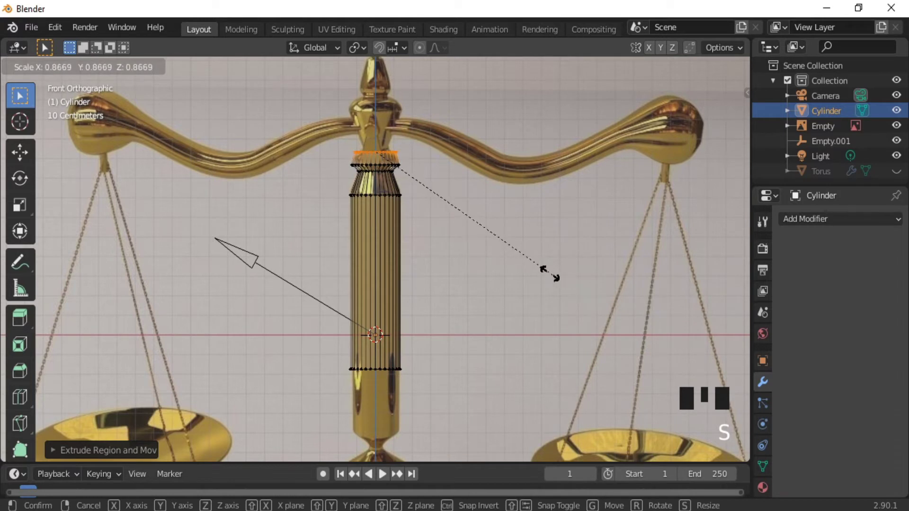
pyautogui.click(511, 249)
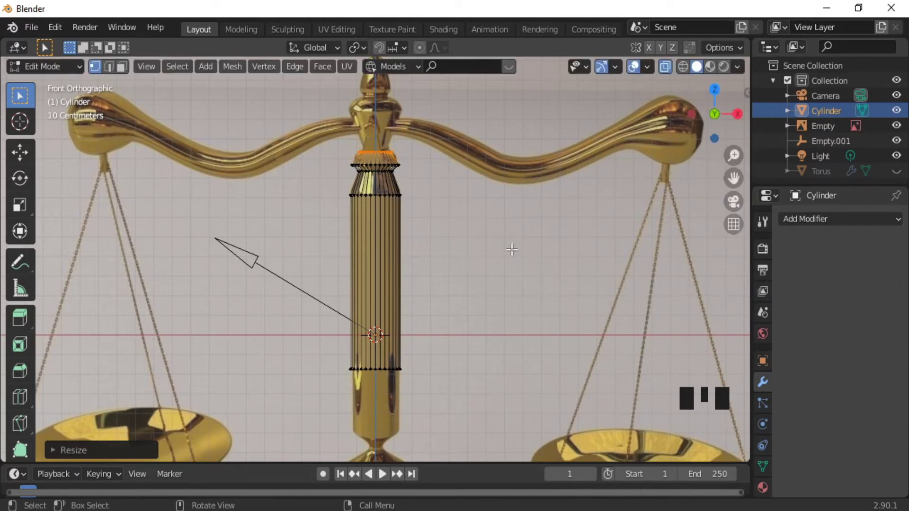
# Extrude the neck up about 0.21 m through the beam joint and scale its top outward to the reference's width
pyautogui.press('e')
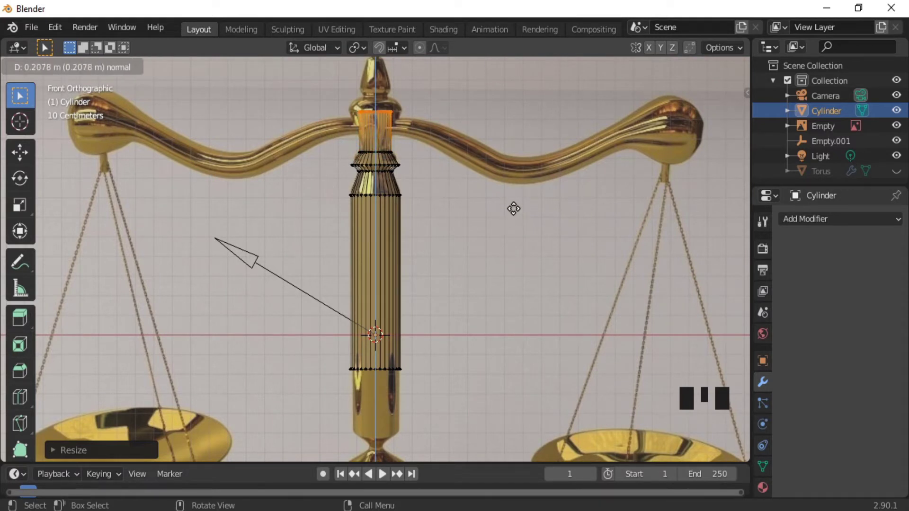
pyautogui.click(514, 209)
pyautogui.press('s')
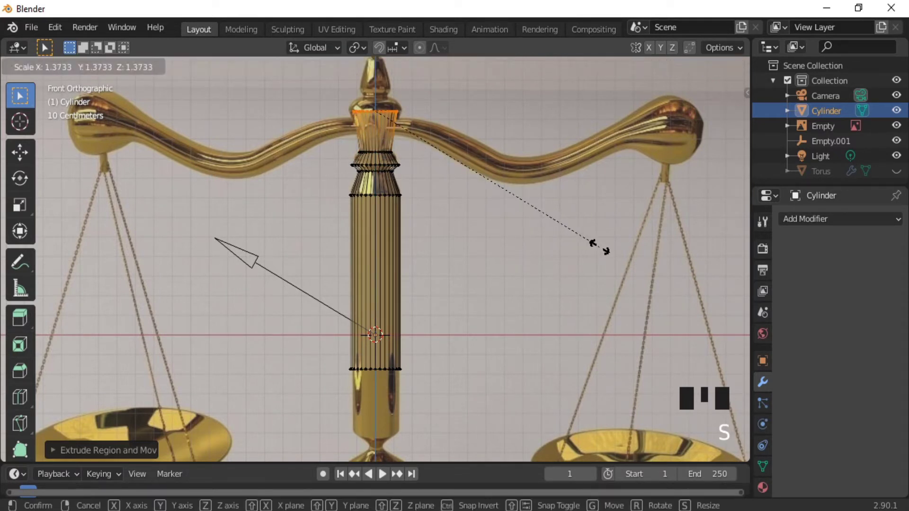
pyautogui.click(649, 246)
# Extrude the wide top ring up to the base of the finial and scale it to about 0.77
pyautogui.press('e')
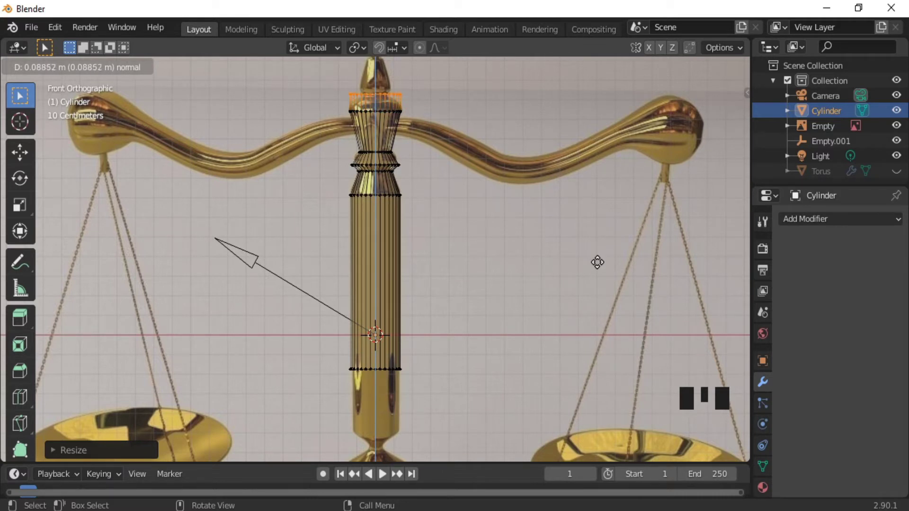
pyautogui.click(597, 263)
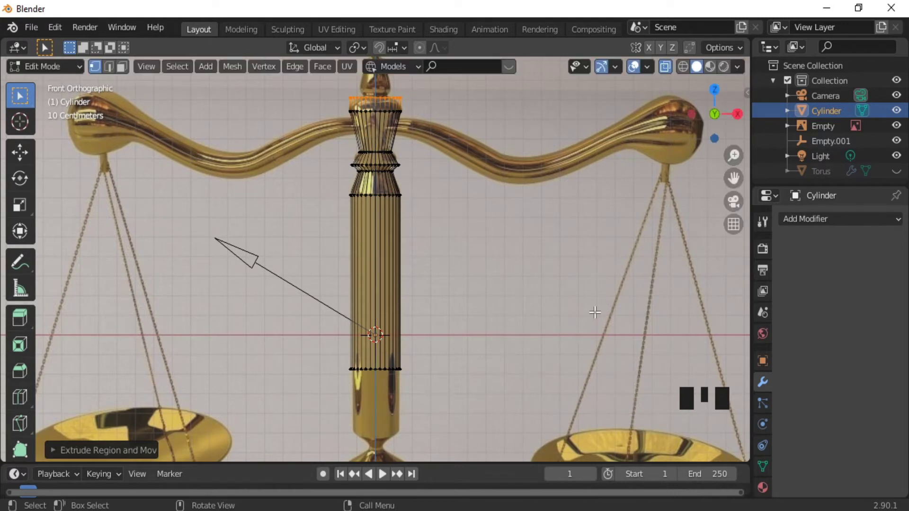
pyautogui.press('s')
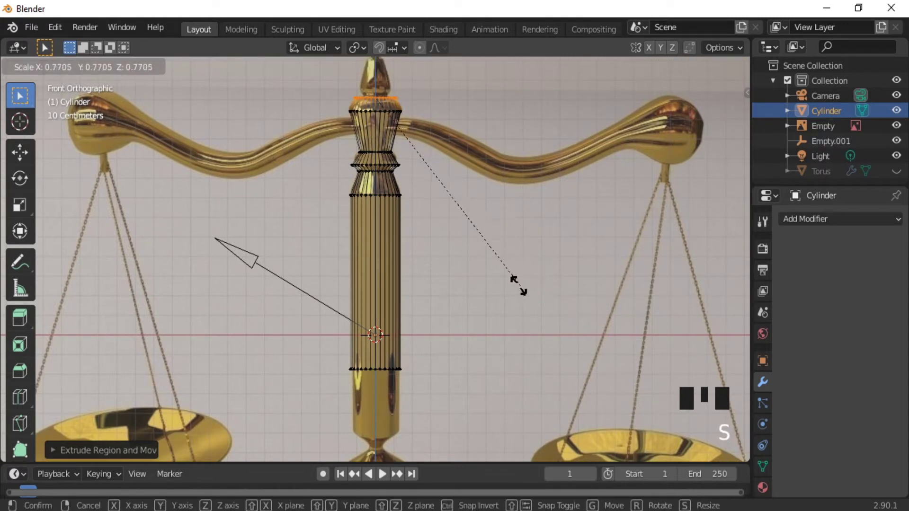
pyautogui.click(515, 284)
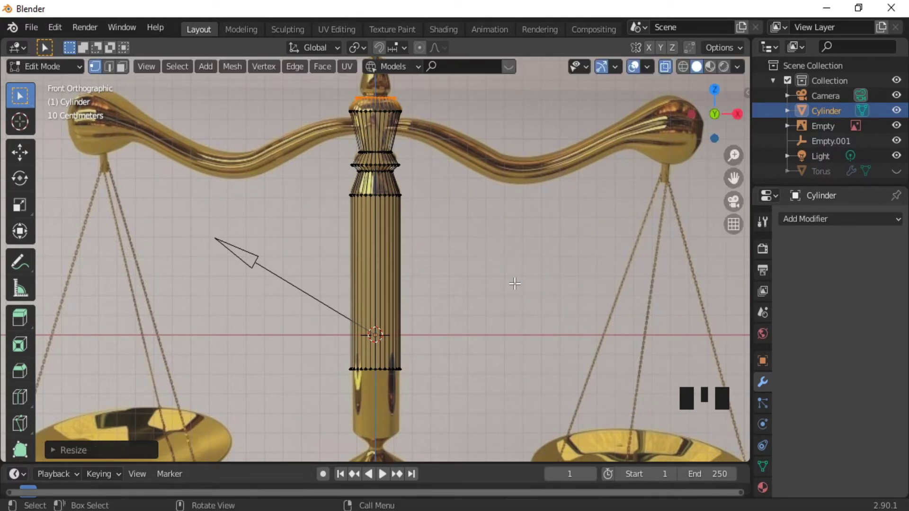
pyautogui.press('e')
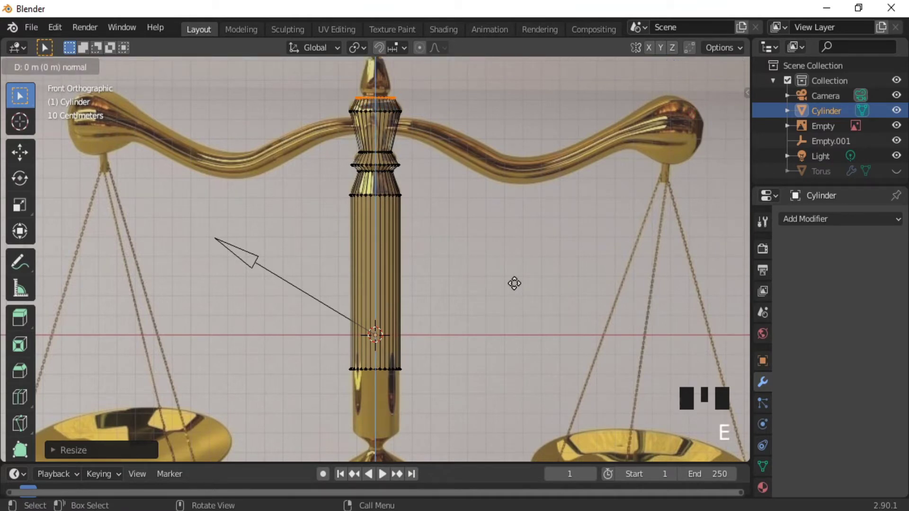
pyautogui.press('s')
pyautogui.rightClick(501, 276)
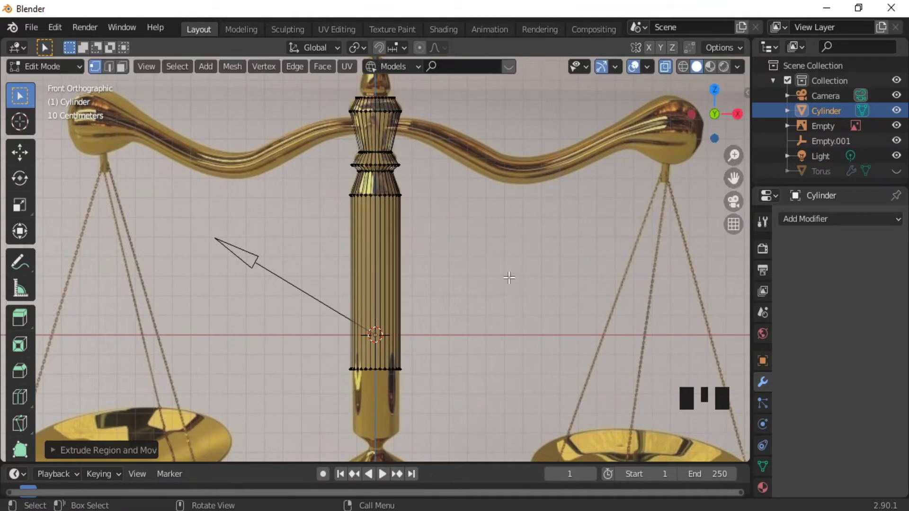
pyautogui.moveTo(468, 203); pyautogui.dragTo(442, 328, button='middle')
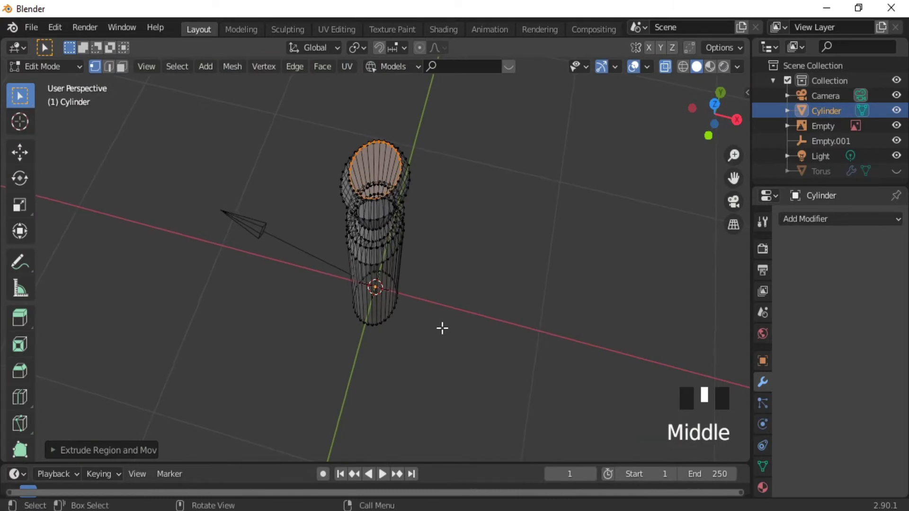
pyautogui.hotkey('ctrl', 'z')
# Extrude the top ring in place and scale it inward to about 0.81, returning to front view
pyautogui.press('e')
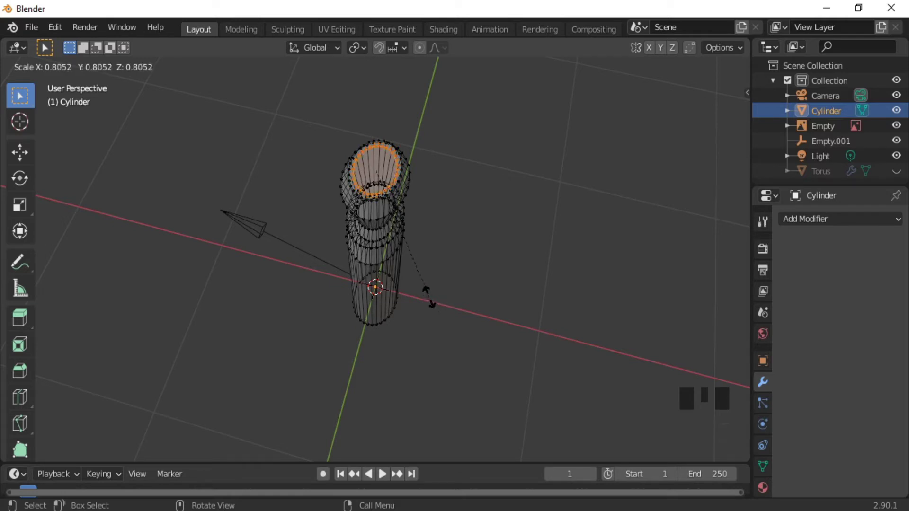
pyautogui.click(428, 296)
pyautogui.moveTo(478, 315); pyautogui.dragTo(506, 326, button='middle')
pyautogui.press('KP_1')
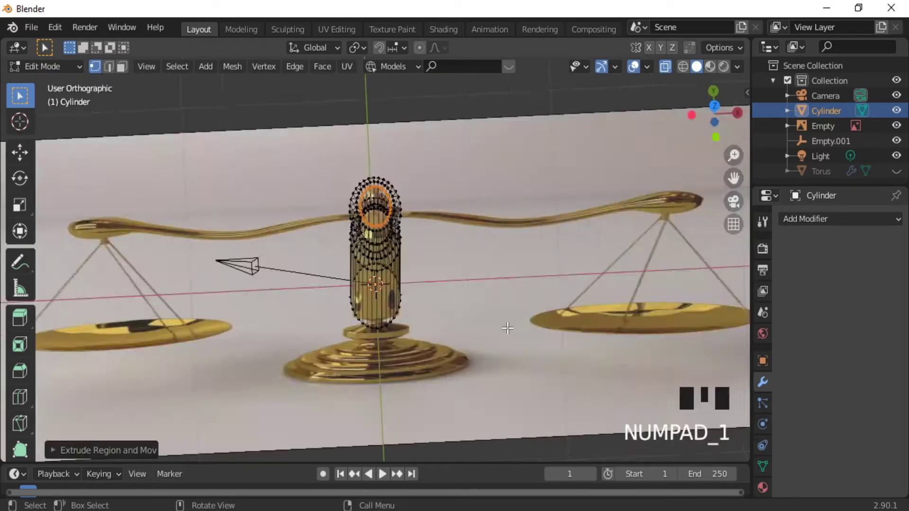
# Extrude the inset top ring up about 0.01 m to form a short neck below the finial
pyautogui.press('ctrl+KP_8')
pyautogui.press('ctrl+KP_8')
pyautogui.press('ctrl+KP_8')
pyautogui.press('ctrl+KP_8')
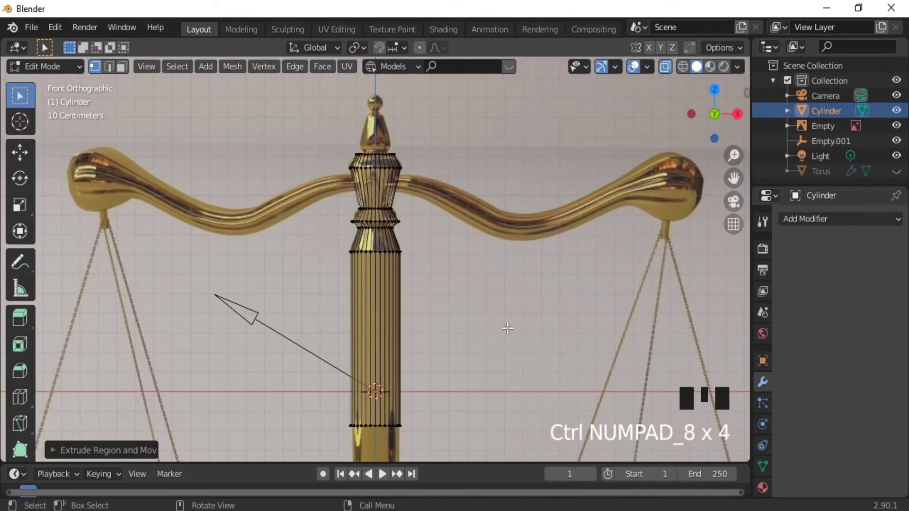
pyautogui.press('e')
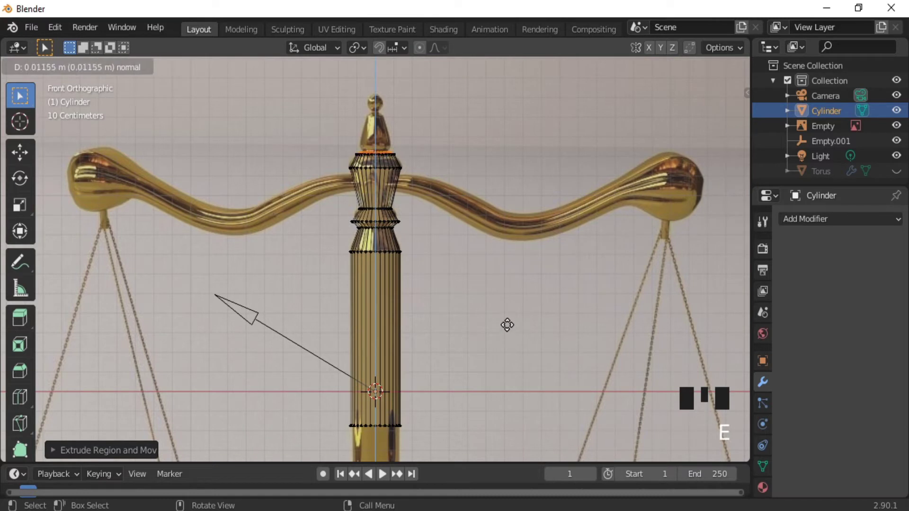
pyautogui.click(508, 324)
# Extrude the top ring up another 0.02 m or so and scale it slightly outward for the finial's base
pyautogui.press('e')
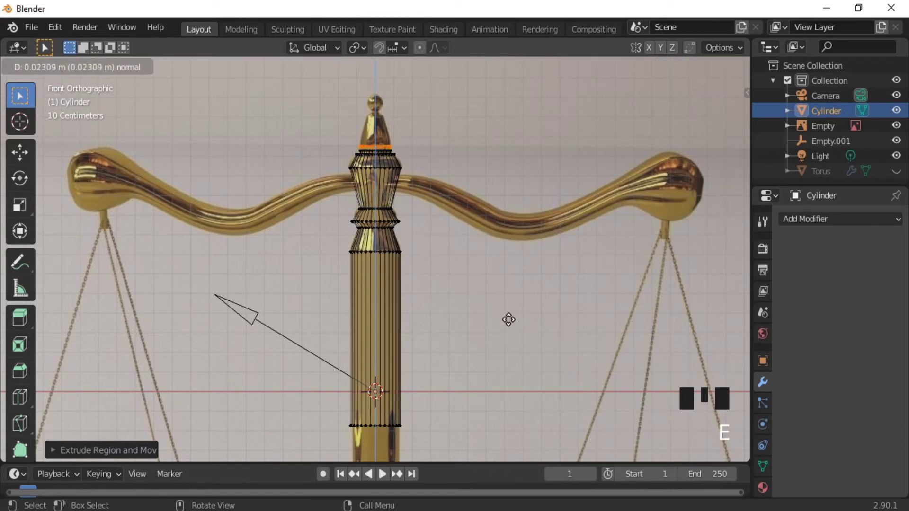
pyautogui.click(509, 320)
pyautogui.press('s')
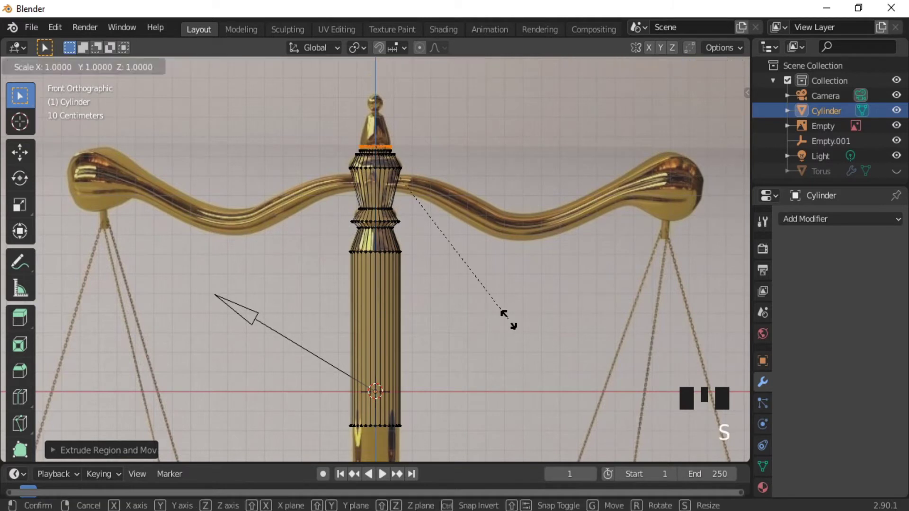
pyautogui.click(542, 315)
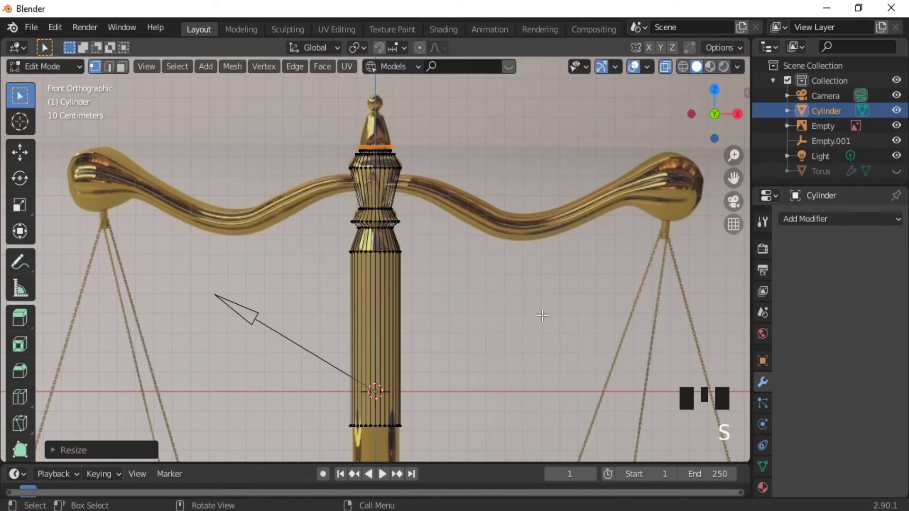
# Extrude the post's top ring up to the base of the finial ball and scale it inward to taper the finial
pyautogui.press('e')
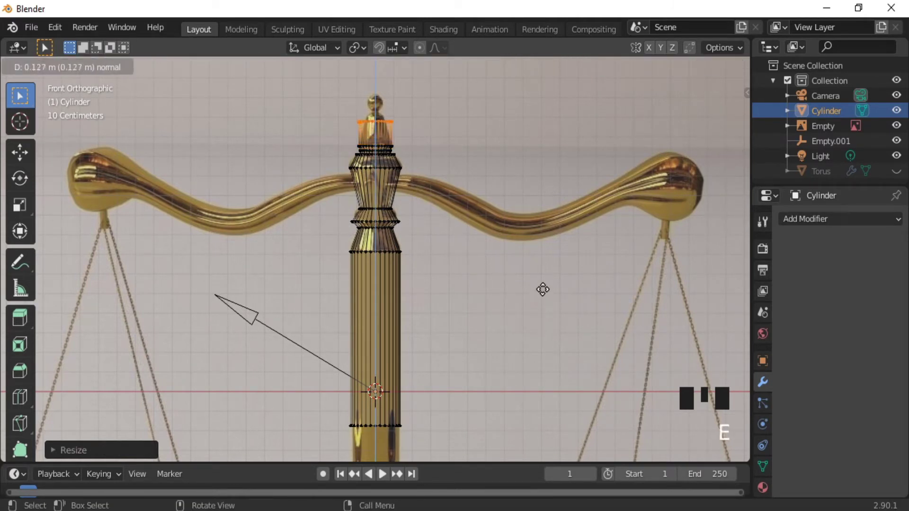
pyautogui.click(543, 284)
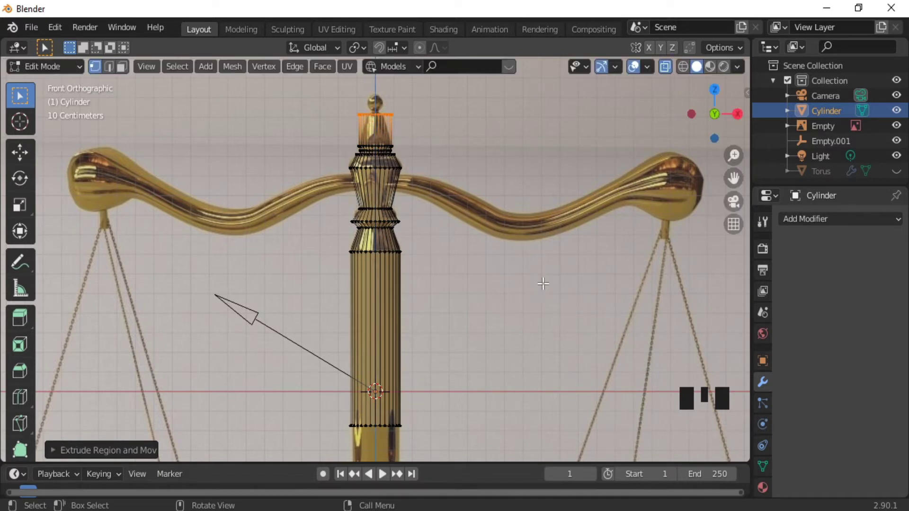
pyautogui.press('s')
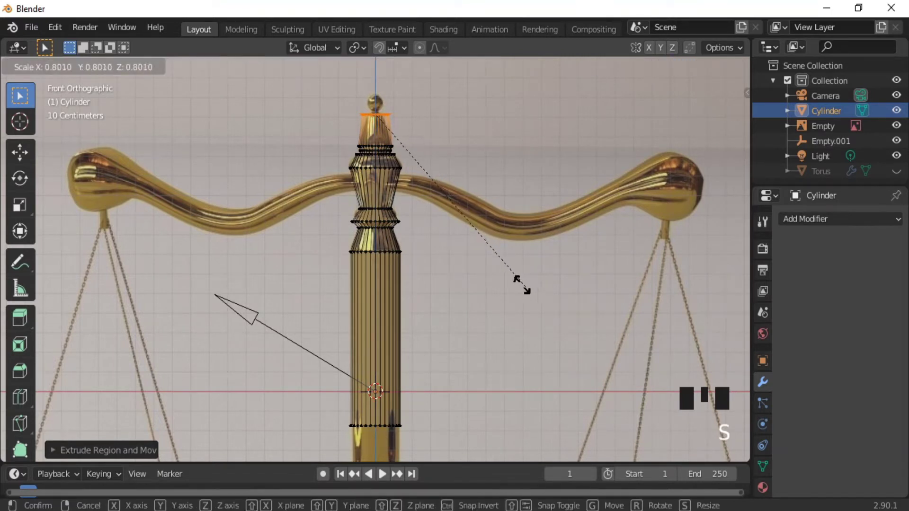
pyautogui.click(435, 207)
# Try to extrude the finial's tip ring in place with a slight inward scale, and undo it
pyautogui.press('e')
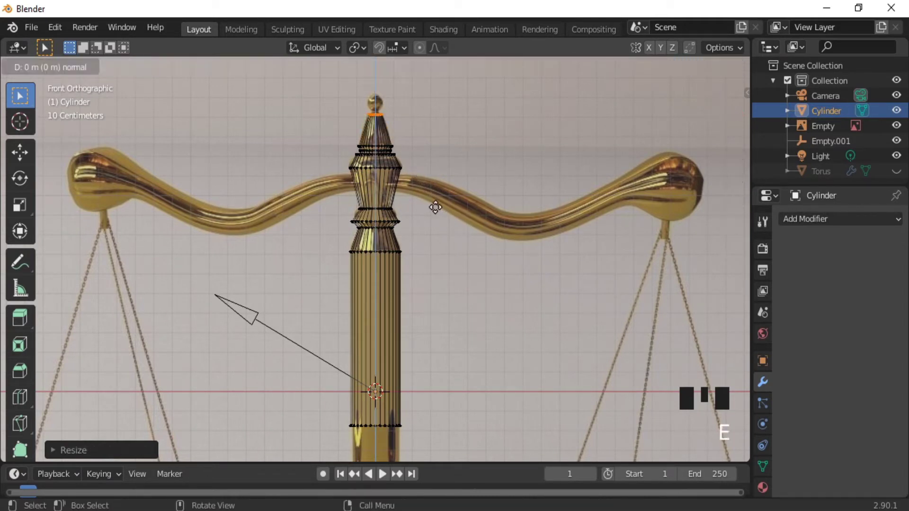
pyautogui.press('s')
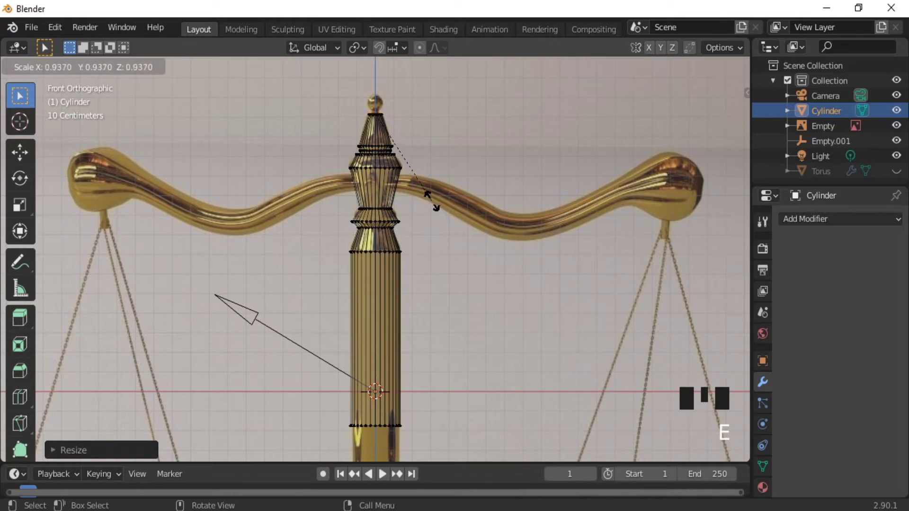
pyautogui.click(431, 201)
pyautogui.moveTo(426, 179); pyautogui.dragTo(397, 308, button='middle')
pyautogui.hotkey('ctrl', 'z')
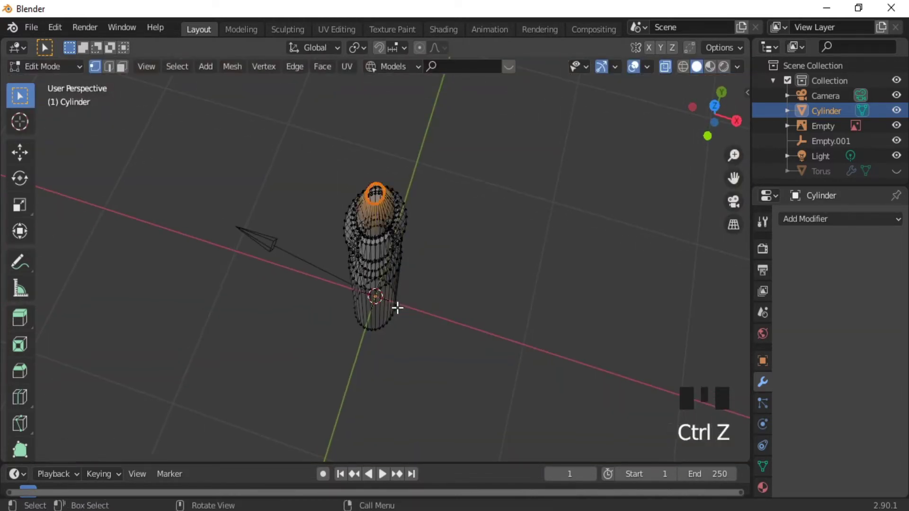
# Extrude the finial's tip ring in place, scale it inward to about 0.66, and extrude it up about 0.02 m in front view
pyautogui.press('e')
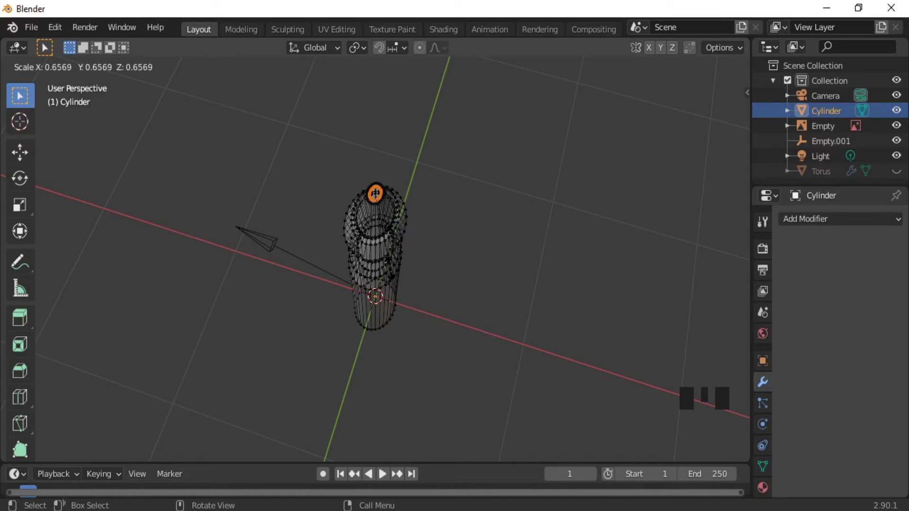
pyautogui.click(392, 268)
pyautogui.press('KP_1')
pyautogui.press('e')
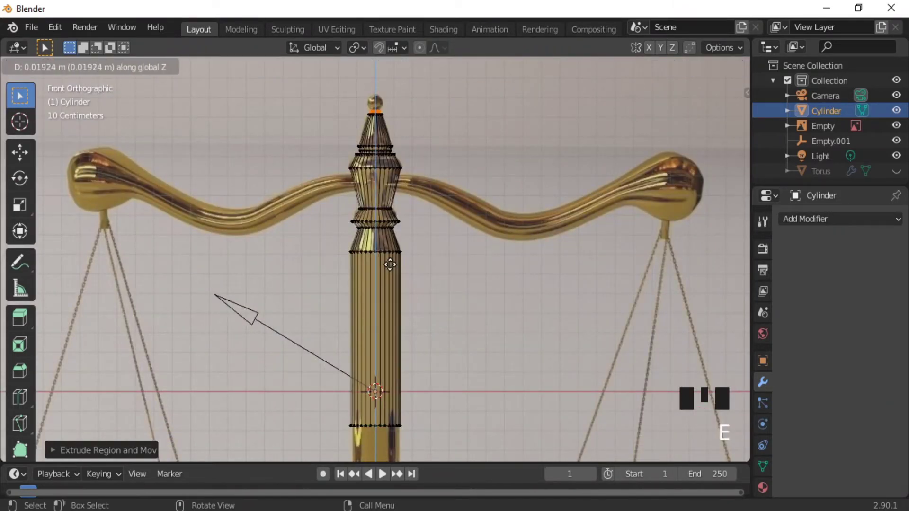
pyautogui.click(391, 265)
# Select the cylinder's bottom ring and move it straight down along Z to the lower end of the reference shaft
pyautogui.press('ctrl+KP_2')
pyautogui.press('ctrl+KP_2')
pyautogui.press('ctrl+KP_2')
pyautogui.press('ctrl+KP_2')
pyautogui.press('ctrl+KP_2')
pyautogui.press('ctrl+KP_2')
pyautogui.press('ctrl+KP_2')
pyautogui.press('ctrl+KP_2')
pyautogui.press('ctrl+KP_2')
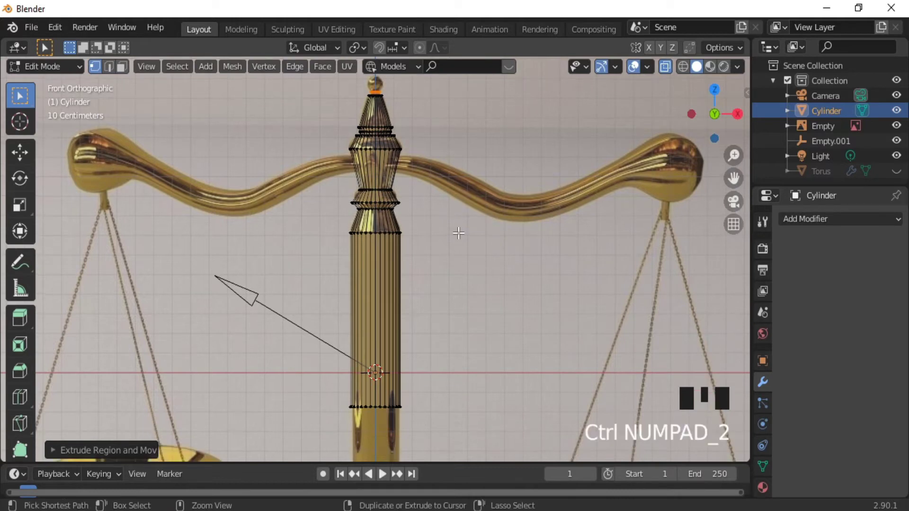
pyautogui.moveTo(441, 231); pyautogui.dragTo(303, 274)
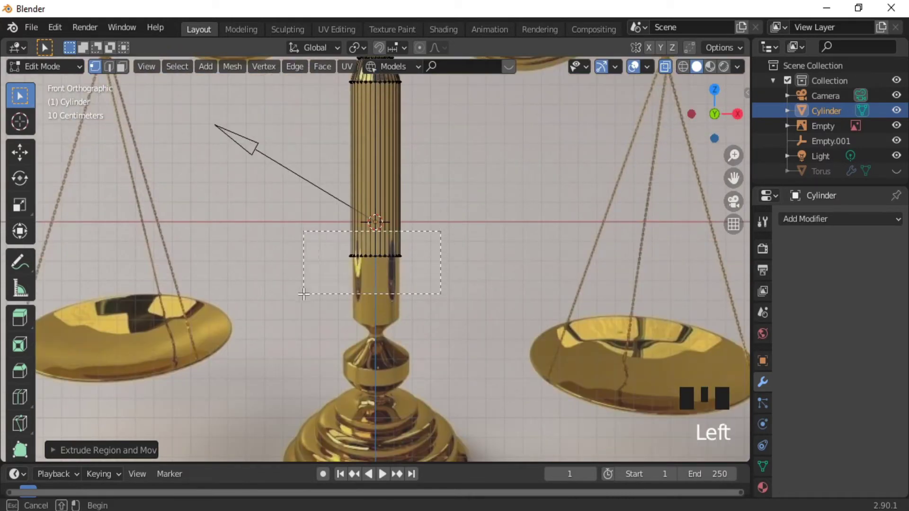
pyautogui.press('g')
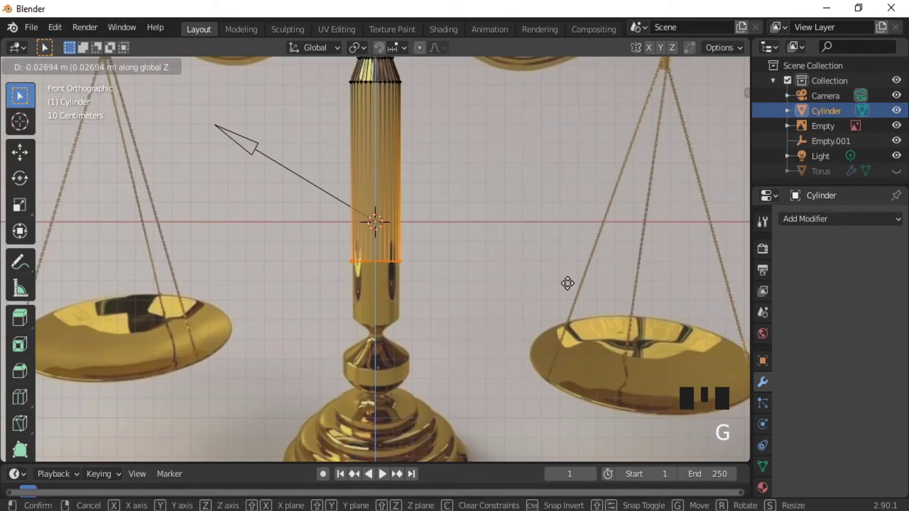
pyautogui.click(555, 339)
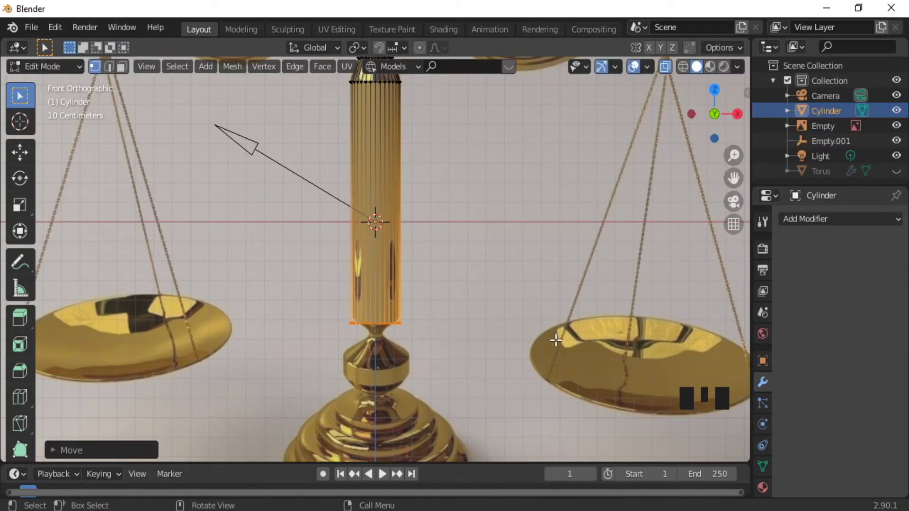
pyautogui.press('g')
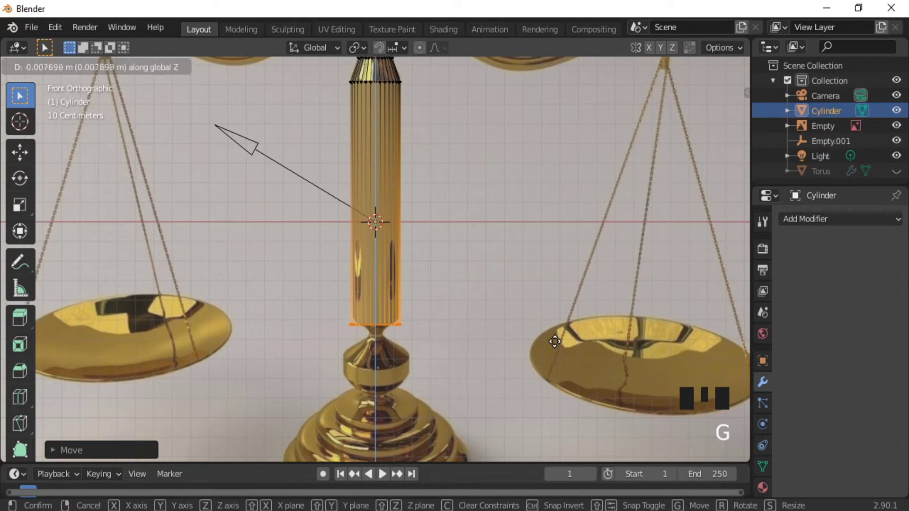
pyautogui.click(555, 342)
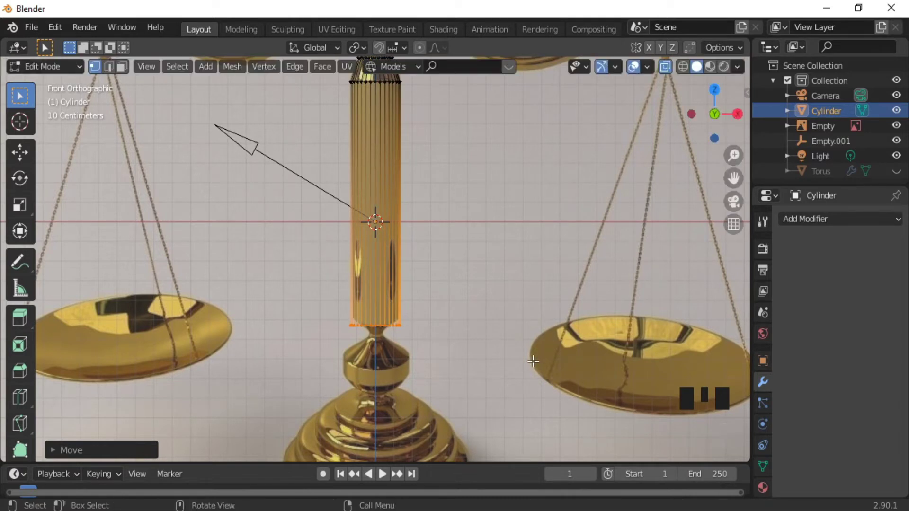
# Extrude the shaft's bottom ring down about 0.05 m and scale it inward to the narrow neck above the knob
pyautogui.press('e')
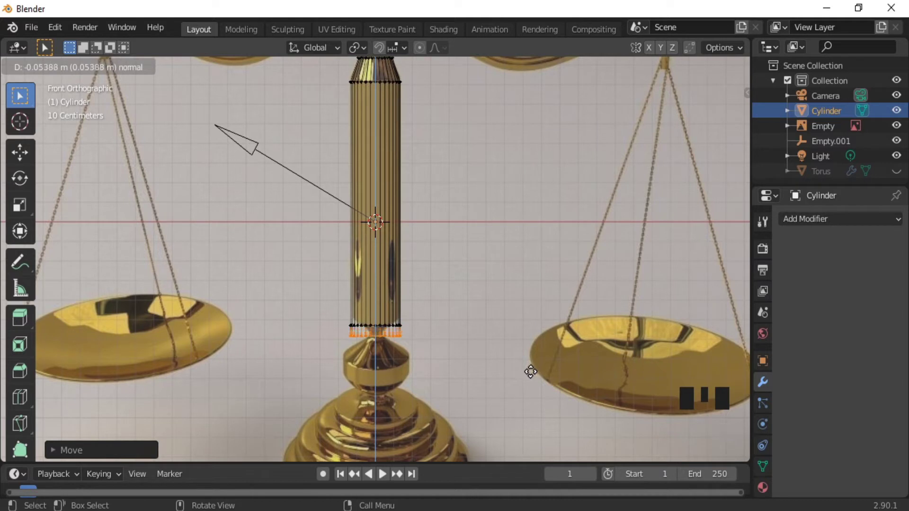
pyautogui.click(531, 372)
pyautogui.press('s')
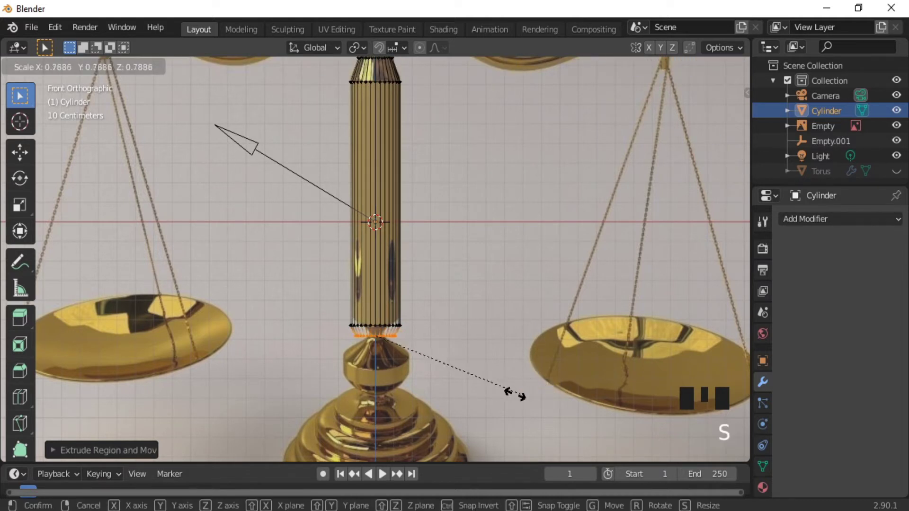
pyautogui.click(423, 372)
# Extrude the neck ring down about 0.17 m, scale it out to the knob's full width, and extrude it down another 0.09 m
pyautogui.press('e')
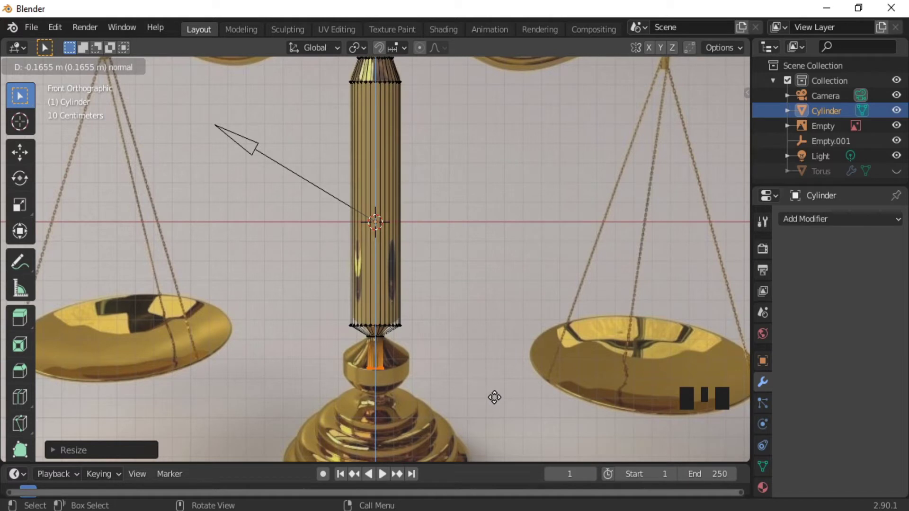
pyautogui.click(494, 397)
pyautogui.press('s')
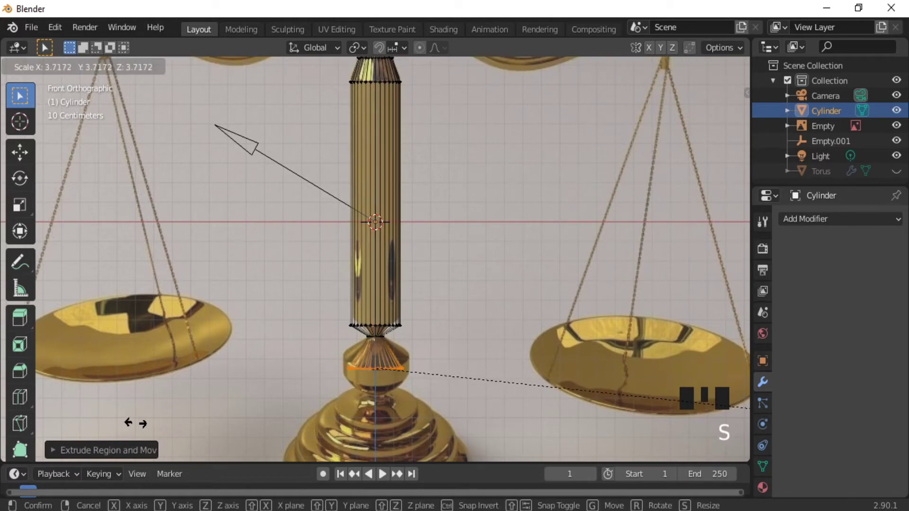
pyautogui.click(239, 423)
pyautogui.press('e')
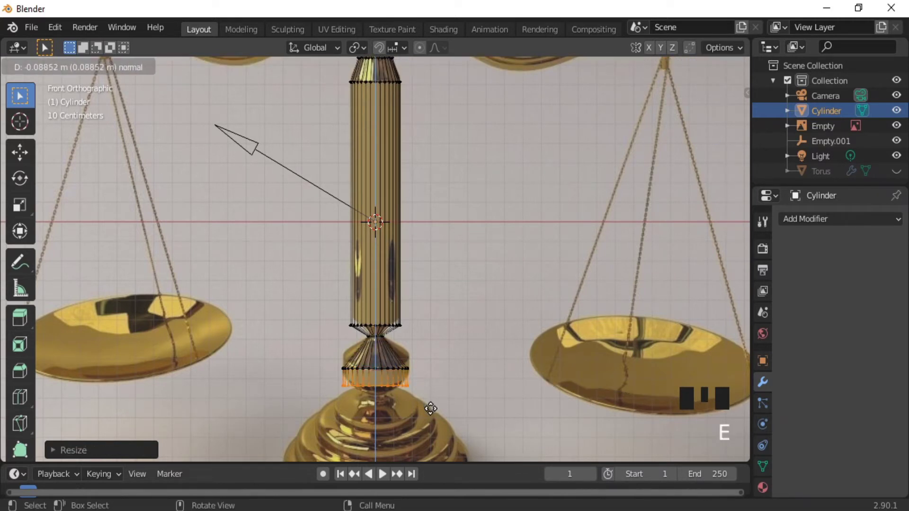
pyautogui.click(431, 408)
# Extrude the knob's lower ring down, scale it inward to a narrow neck, and extrude that neck slightly down toward the base
pyautogui.press('e')
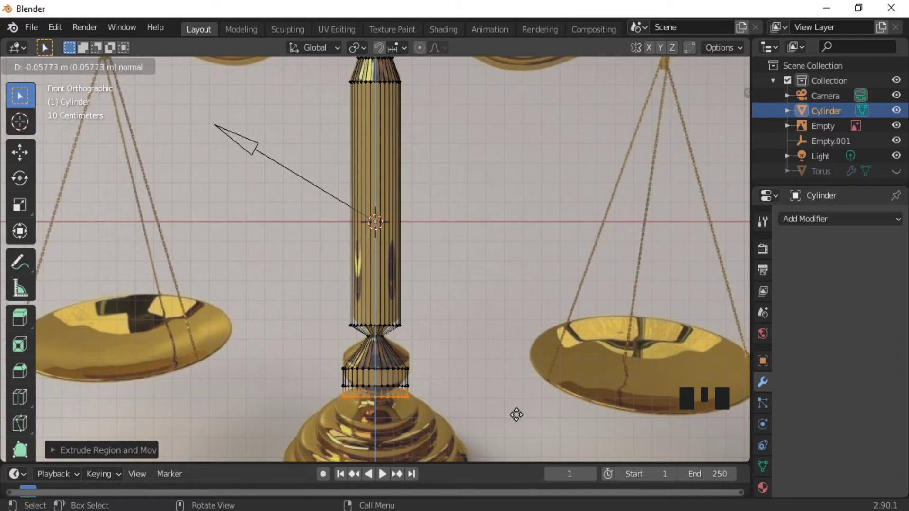
pyautogui.click(517, 418)
pyautogui.press('s')
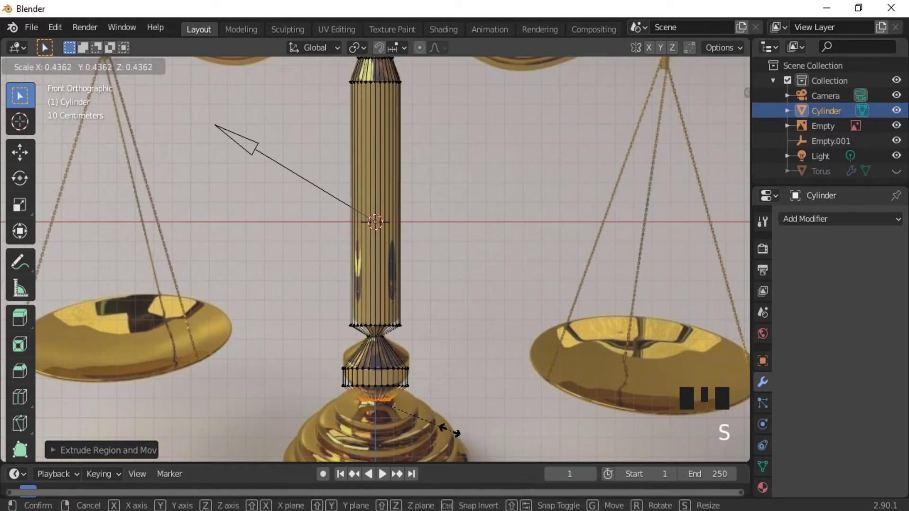
pyautogui.click(411, 420)
pyautogui.press('e')
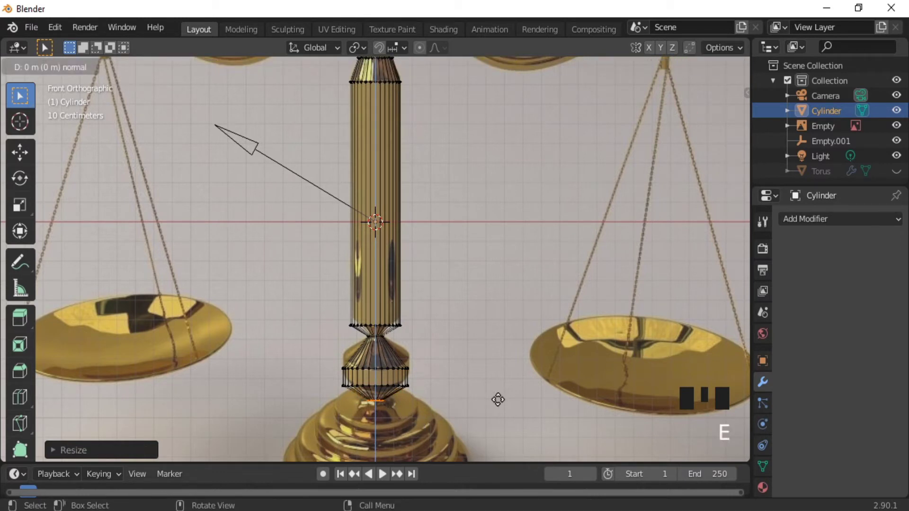
pyautogui.click(497, 401)
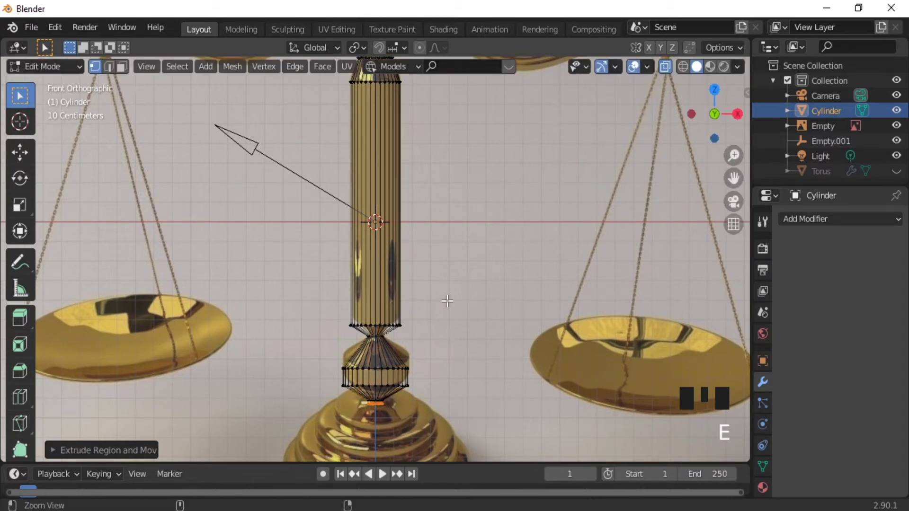
# Return to Object Mode, turn off X-ray display, and shade the post smooth
pyautogui.keyDown('ctrl'); pyautogui.moveTo(446, 301); pyautogui.dragTo(452, 345, button='middle'); pyautogui.keyUp('ctrl')
pyautogui.press('Tab')
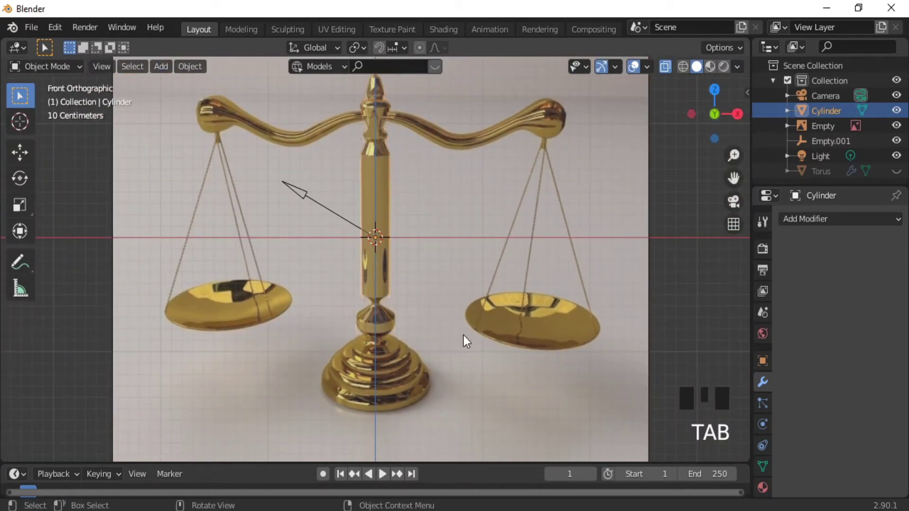
pyautogui.click(664, 67)
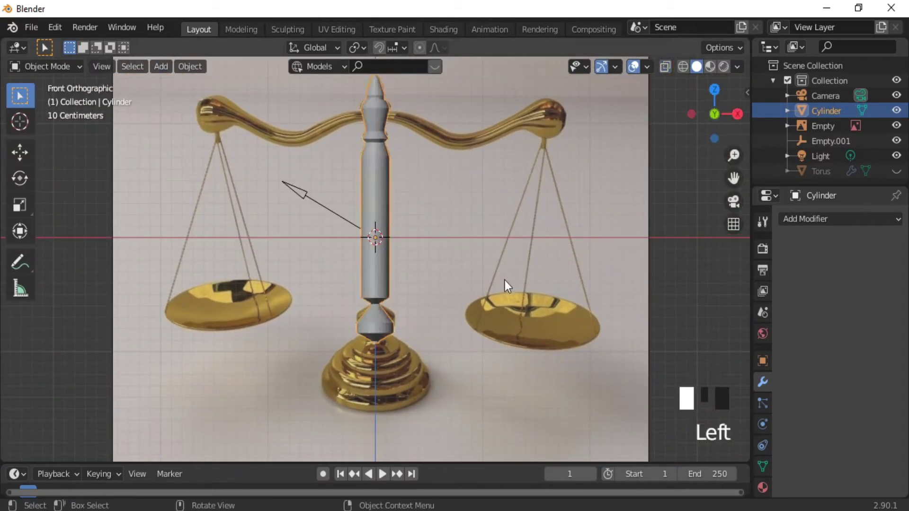
pyautogui.rightClick(442, 309)
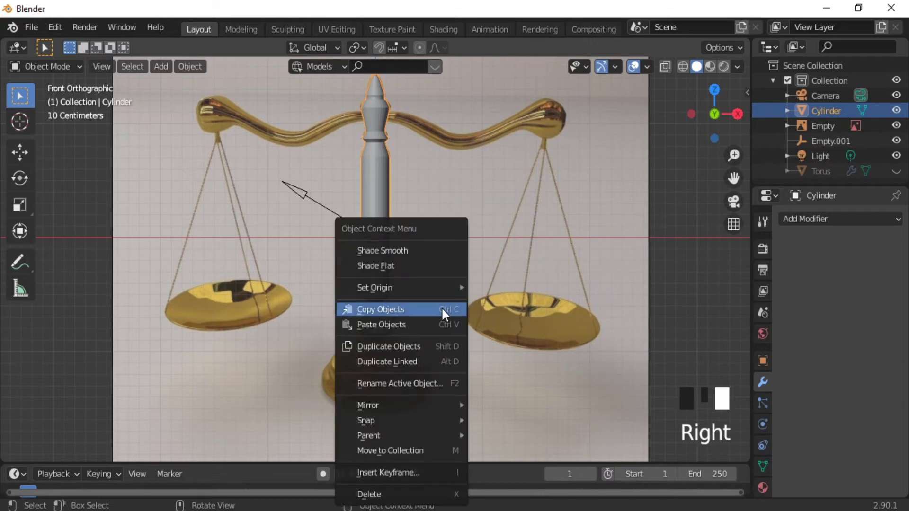
pyautogui.click(399, 253)
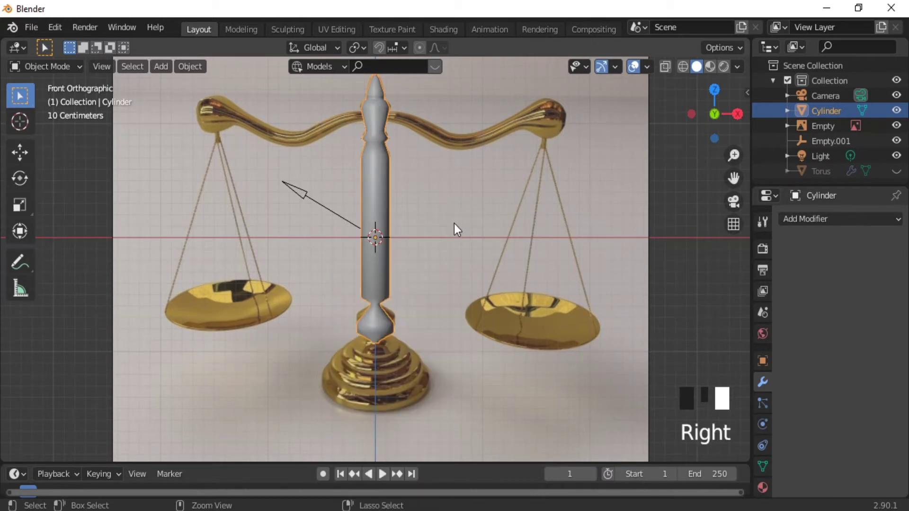
# Place the 3D cursor on the reference finial ball, add a UV sphere there, and scale it to about 0.05
pyautogui.press('ctrl+KP_8')
pyautogui.press('ctrl+KP_8')
pyautogui.press('ctrl+KP_8')
pyautogui.press('ctrl+KP_8')
pyautogui.press('ctrl+KP_8')
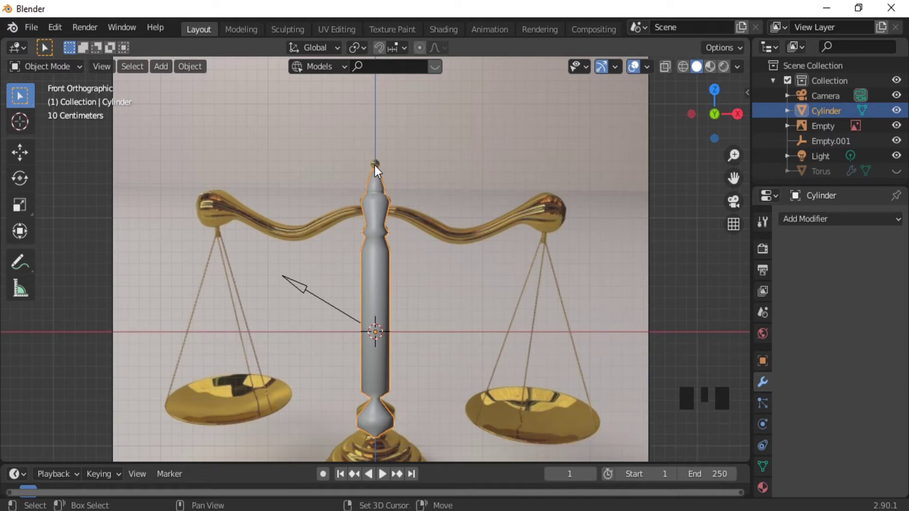
pyautogui.keyDown('shift'); pyautogui.rightClick(374, 165); pyautogui.keyUp('shift')
pyautogui.hotkey('shift', 'a')
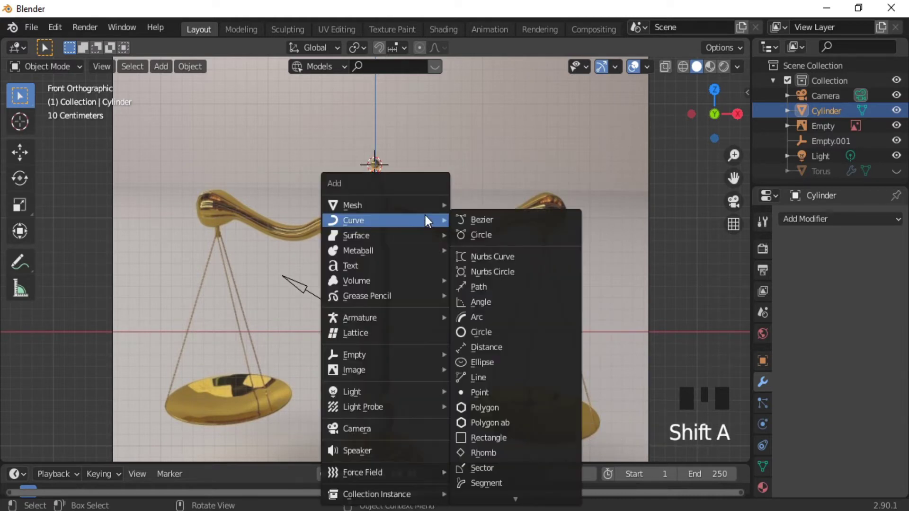
pyautogui.moveTo(405, 204)
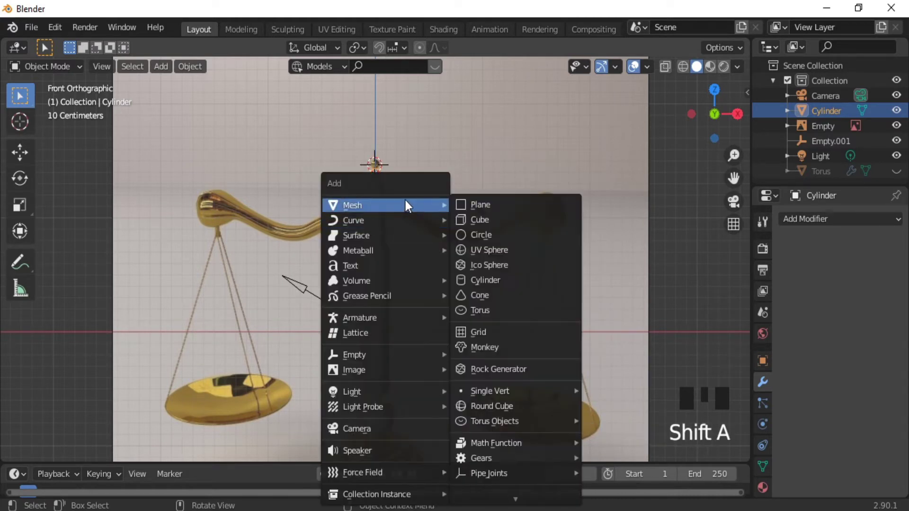
pyautogui.click(496, 250)
pyautogui.press('s')
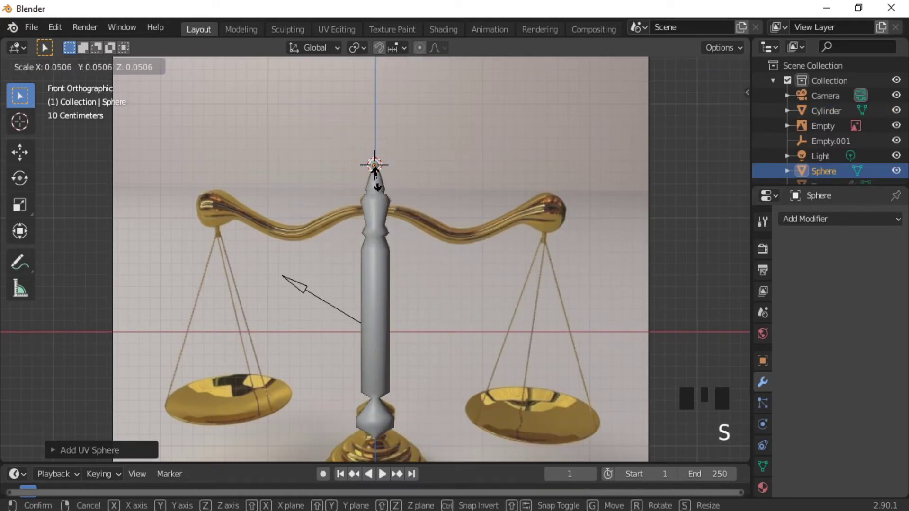
pyautogui.click(376, 180)
# Move the finial sphere about 0.01 m along the X axis to center it on the post's tip
pyautogui.keyDown('ctrl'); pyautogui.moveTo(411, 235); pyautogui.dragTo(420, 183, button='middle'); pyautogui.keyUp('ctrl')
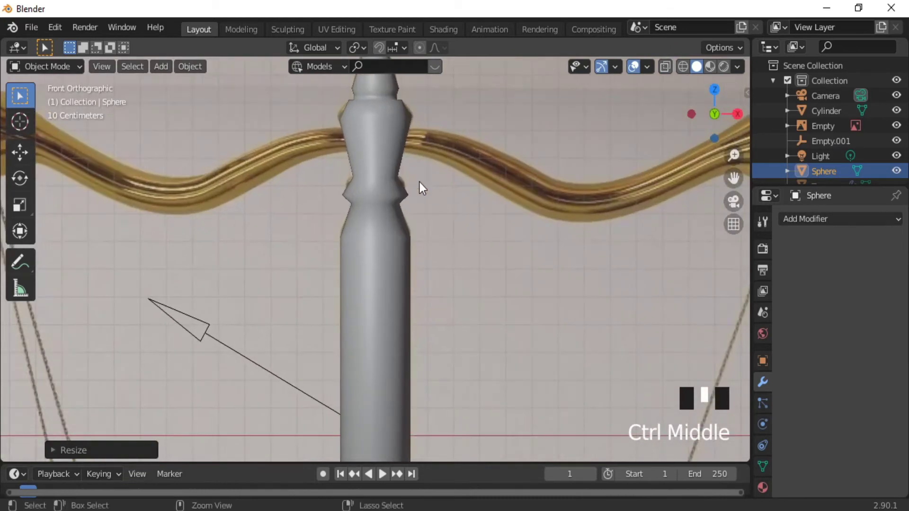
pyautogui.press('ctrl+KP_8')
pyautogui.press('ctrl+KP_8')
pyautogui.press('ctrl+KP_8')
pyautogui.press('ctrl+KP_8')
pyautogui.press('ctrl+KP_8')
pyautogui.press('ctrl+KP_8')
pyautogui.press('ctrl+KP_8')
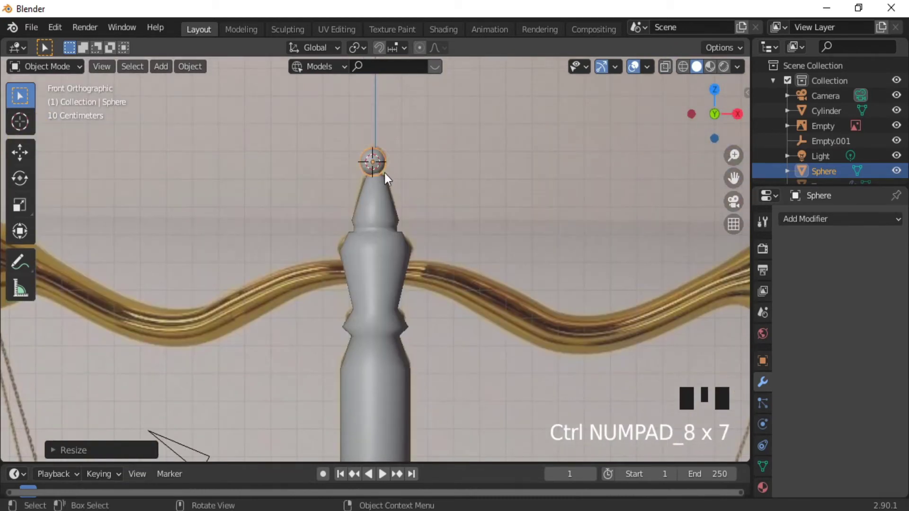
pyautogui.keyDown('shift'); pyautogui.rightClick(279, 166); pyautogui.keyUp('shift')
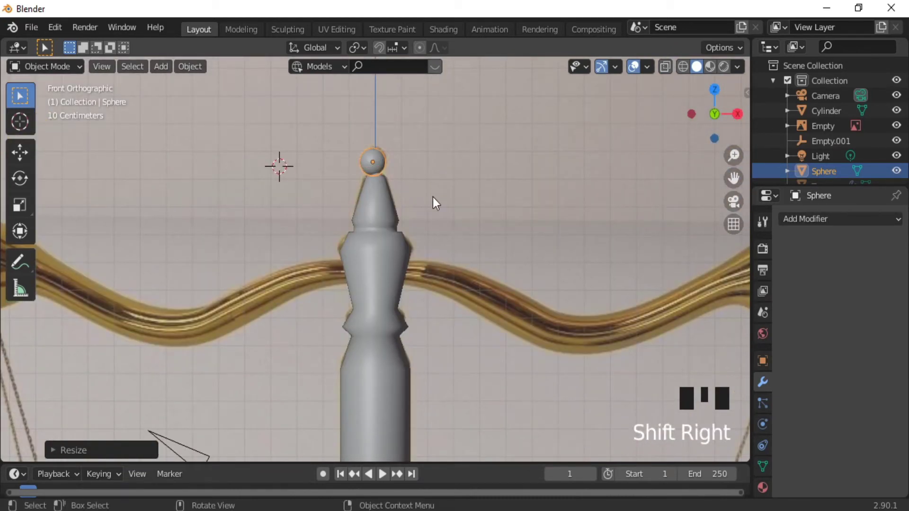
pyautogui.press('g')
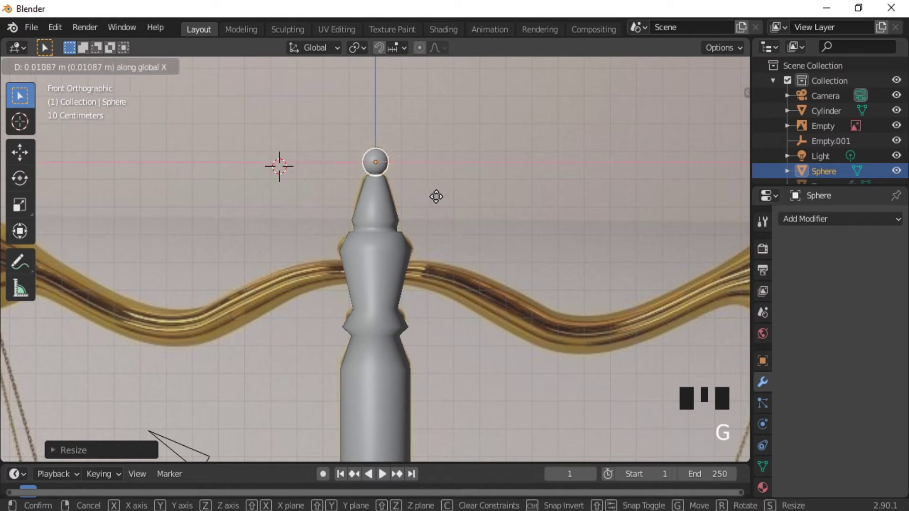
pyautogui.click(436, 197)
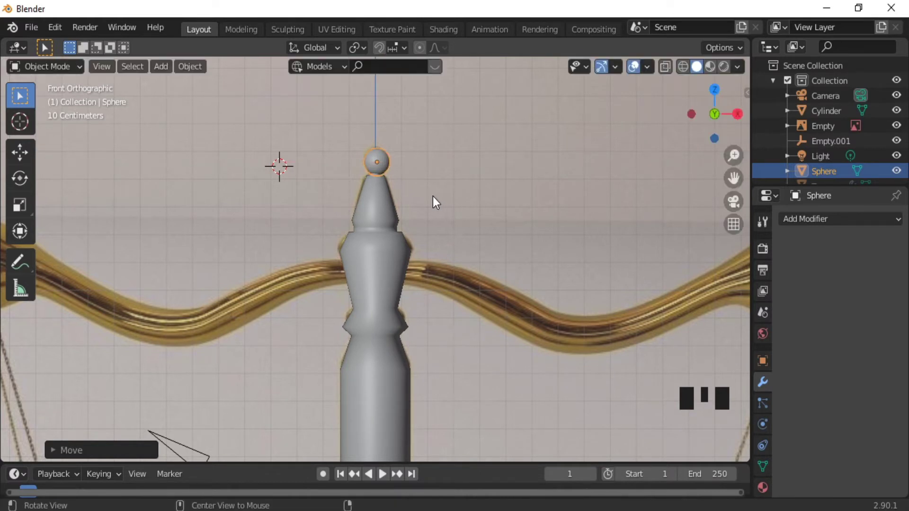
# Shade the finial sphere smooth
pyautogui.moveTo(433, 198); pyautogui.dragTo(428, 252, button='middle')
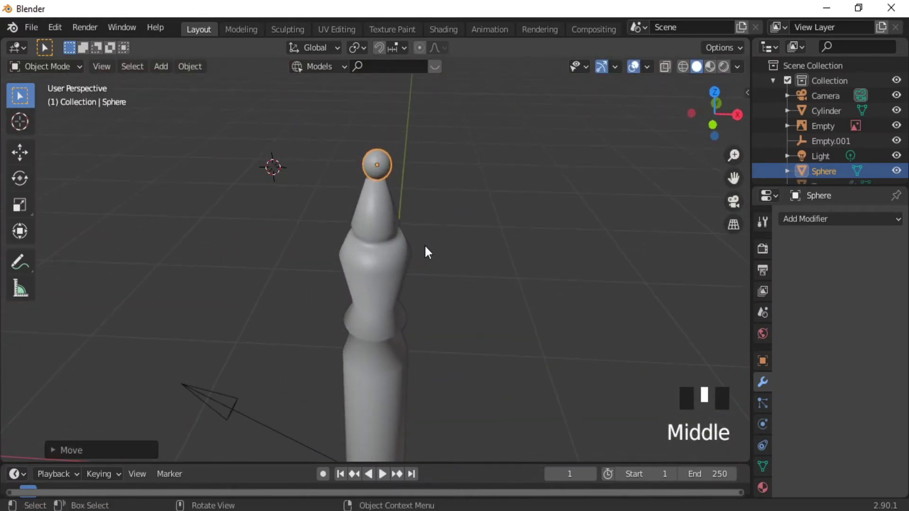
pyautogui.rightClick(425, 248)
pyautogui.click(382, 245)
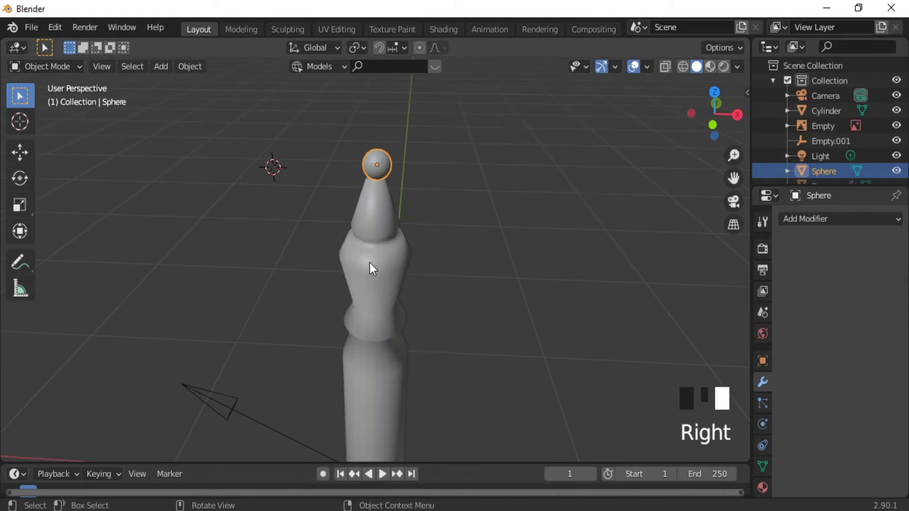
# Place the 3D cursor at the top of the reference base, add a mesh circle there, and scale it to the top tier's width
pyautogui.keyDown('ctrl'); pyautogui.moveTo(434, 214); pyautogui.dragTo(418, 265, button='middle'); pyautogui.keyUp('ctrl')
pyautogui.press('KP_1')
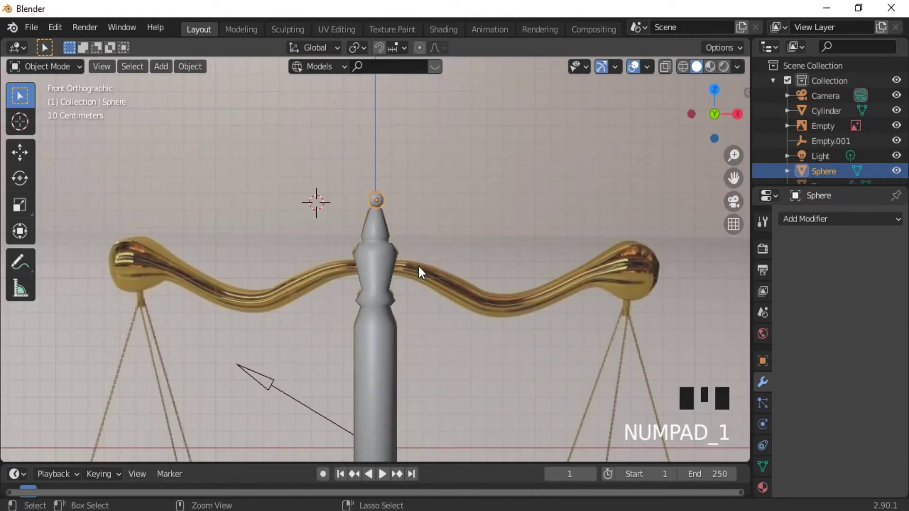
pyautogui.press('ctrl+KP_2')
pyautogui.press('ctrl+KP_2')
pyautogui.press('ctrl+KP_2')
pyautogui.press('ctrl+KP_2')
pyautogui.press('ctrl+KP_2')
pyautogui.press('ctrl+KP_2')
pyautogui.press('ctrl+KP_2')
pyautogui.press('ctrl+KP_2')
pyautogui.press('ctrl+KP_2')
pyautogui.press('ctrl+KP_2')
pyautogui.press('ctrl+KP_2')
pyautogui.press('ctrl+KP_2')
pyautogui.press('ctrl+KP_2')
pyautogui.press('ctrl+KP_2')
pyautogui.press('ctrl+KP_2')
pyautogui.press('ctrl+KP_2')
pyautogui.press('ctrl+KP_2')
pyautogui.press('ctrl+KP_2')
pyautogui.press('ctrl+KP_2')
pyautogui.press('ctrl+KP_2')
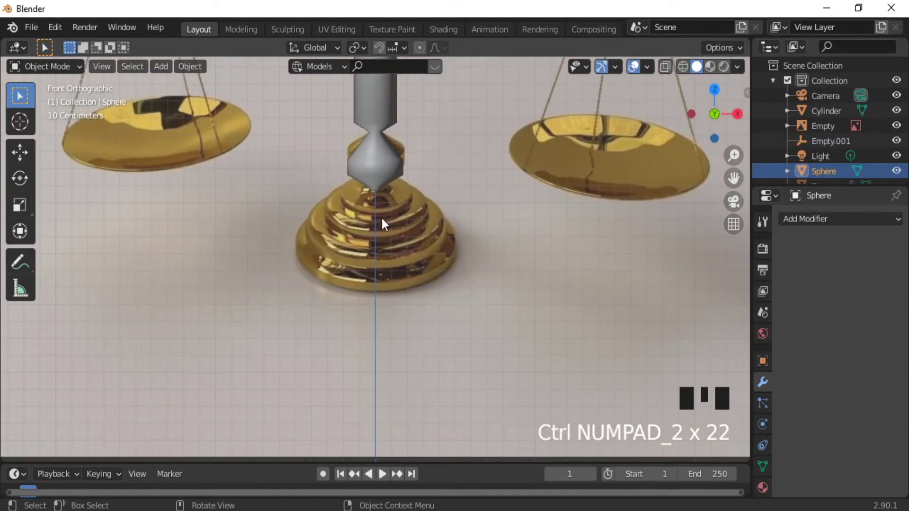
pyautogui.keyDown('shift'); pyautogui.rightClick(374, 187); pyautogui.keyUp('shift')
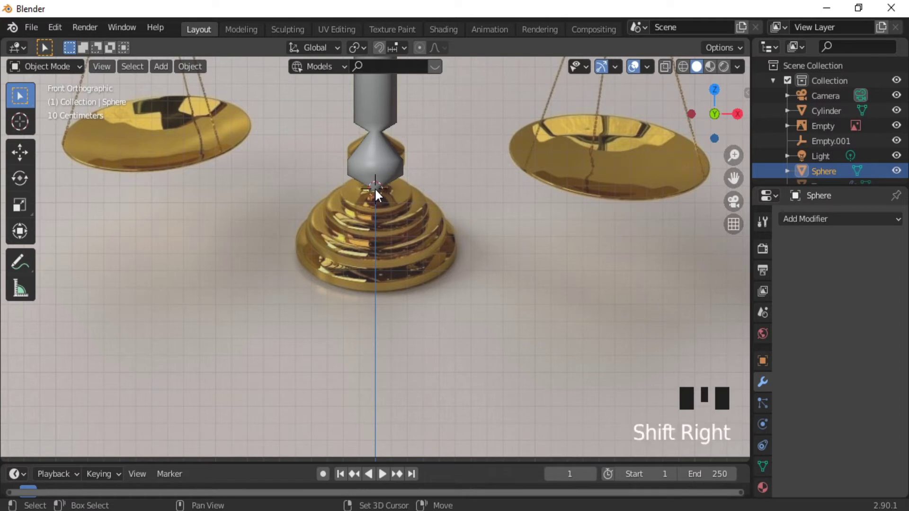
pyautogui.hotkey('shift', 'a')
pyautogui.moveTo(392, 198)
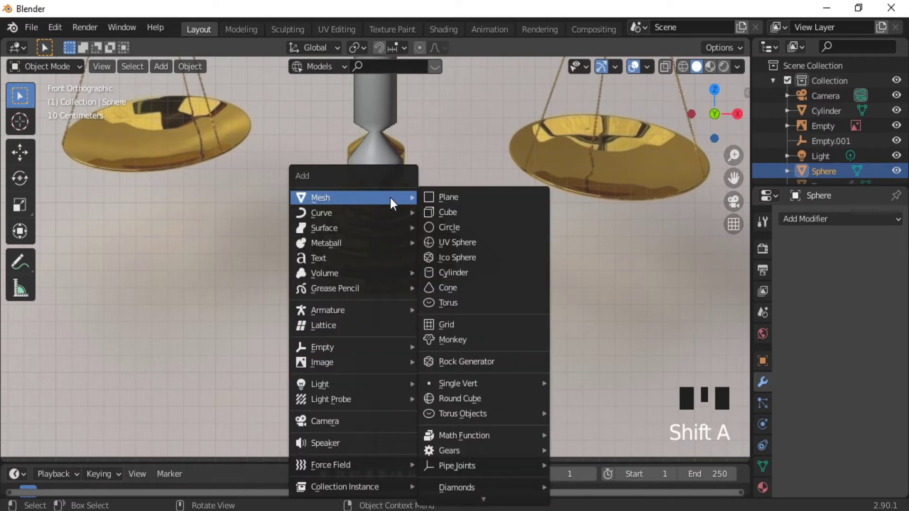
pyautogui.click(446, 227)
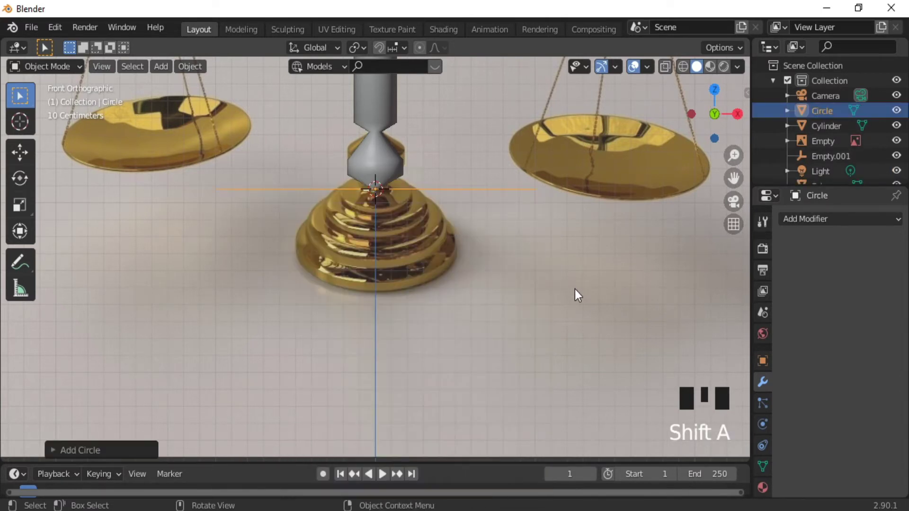
pyautogui.press('s')
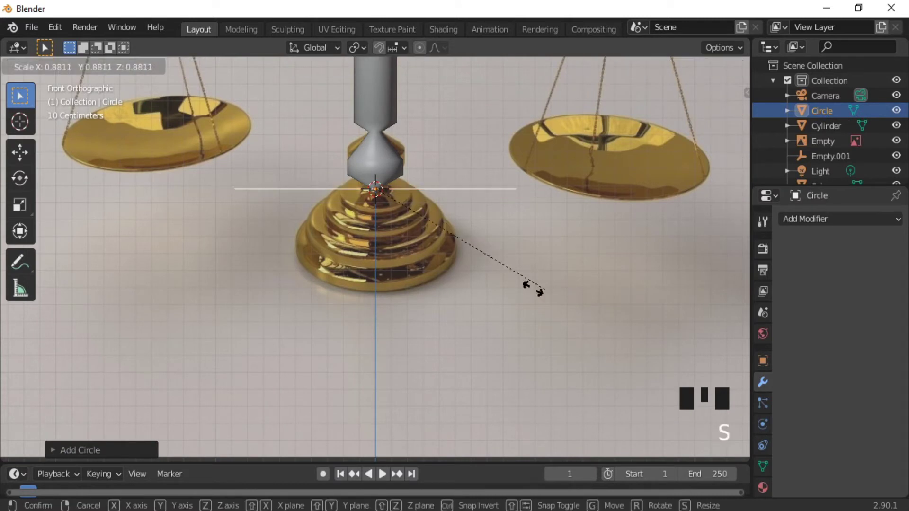
pyautogui.click(370, 239)
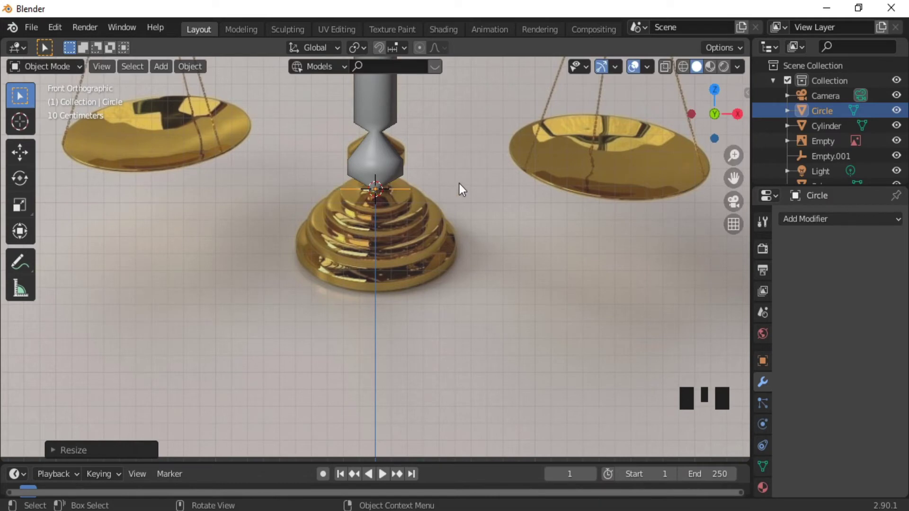
# Fill the base circle with a face in Edit Mode and return to the front view
pyautogui.moveTo(462, 188); pyautogui.dragTo(419, 196, button='middle')
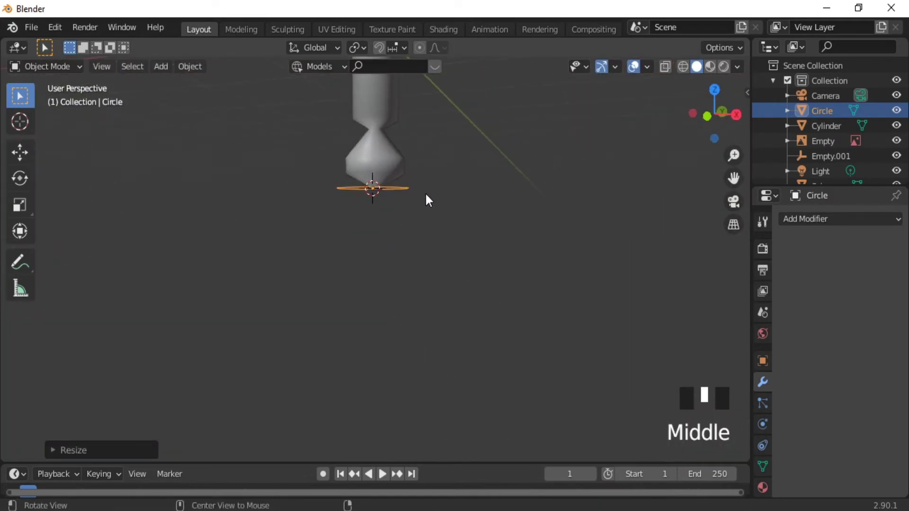
pyautogui.press('KP_1')
pyautogui.press('Tab')
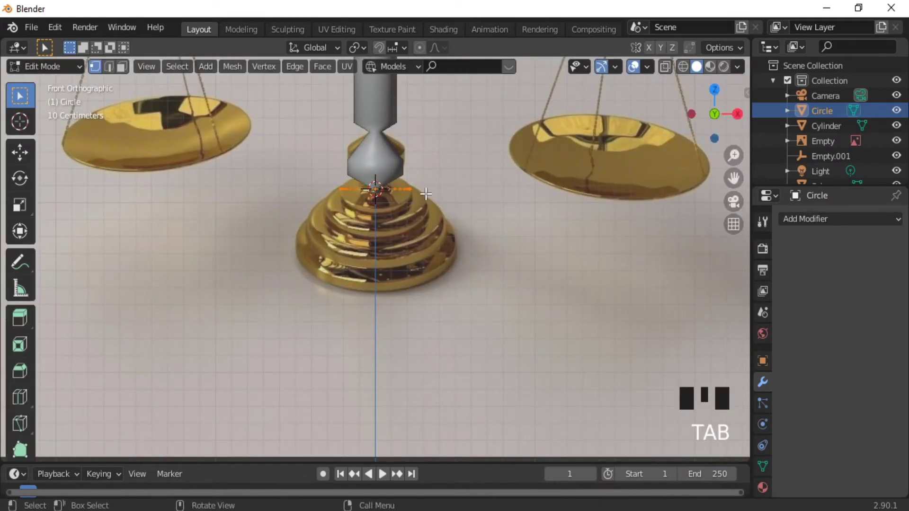
pyautogui.moveTo(430, 195); pyautogui.dragTo(385, 250, button='middle')
pyautogui.press('f')
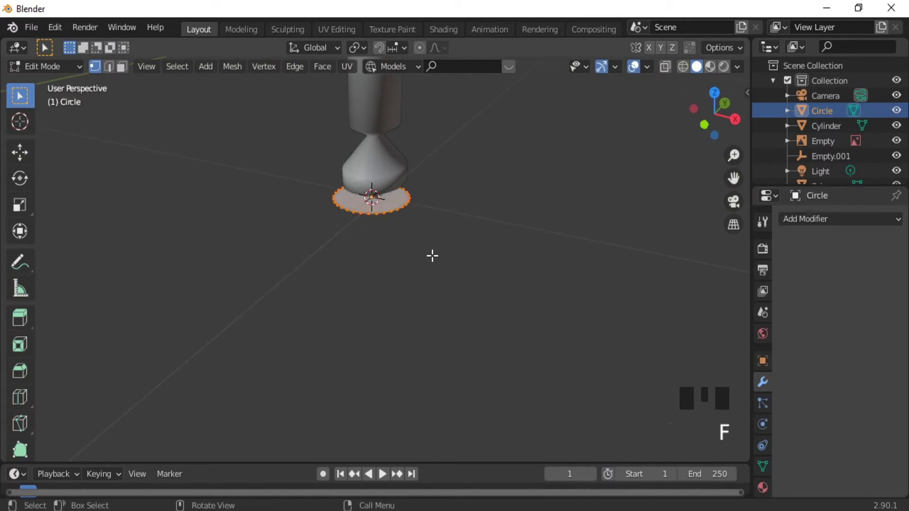
pyautogui.press('Tab')
pyautogui.press('KP_1')
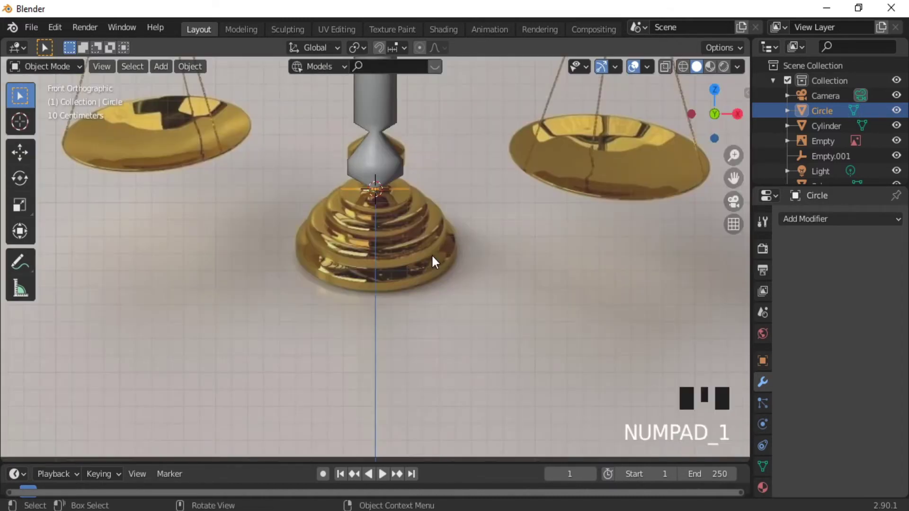
# Extrude the filled disc down about 0.04 m, and extrude its lower face outward with a scale of about 1.18
pyautogui.press('Tab')
pyautogui.press('e')
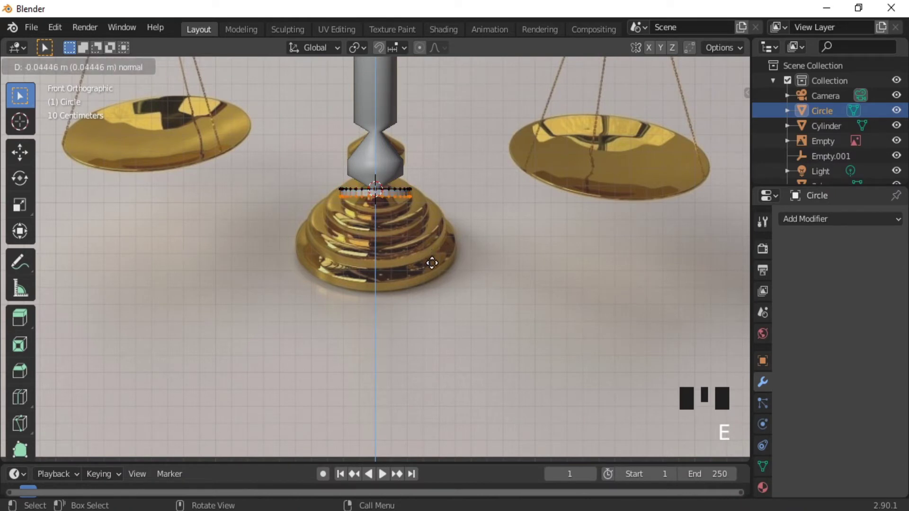
pyautogui.click(424, 261)
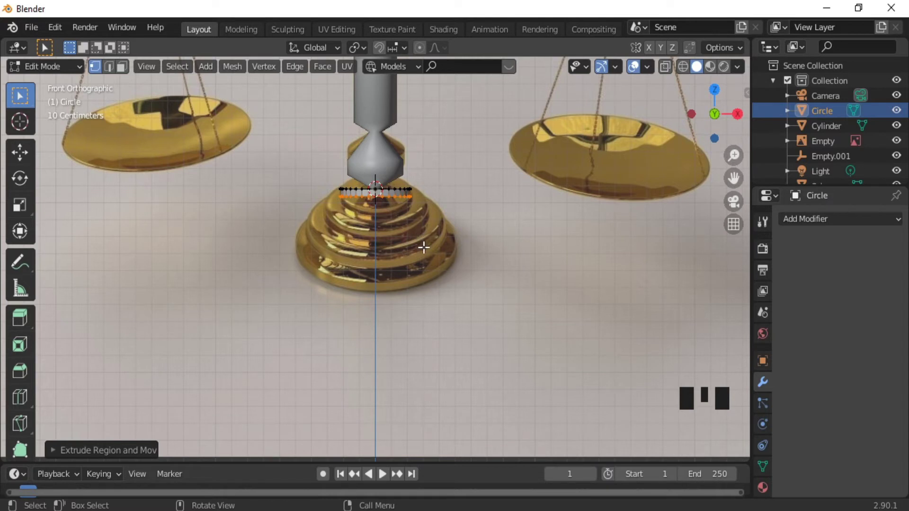
pyautogui.press('e')
pyautogui.press('s')
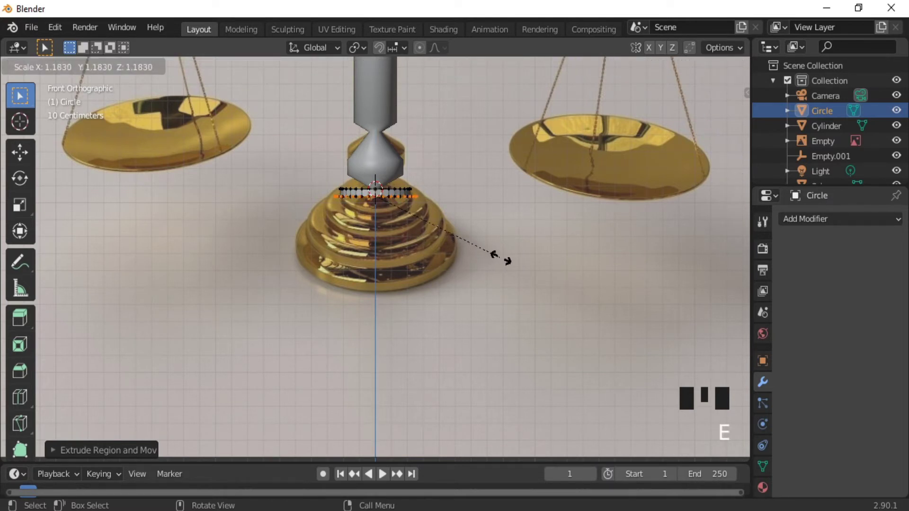
pyautogui.click(502, 259)
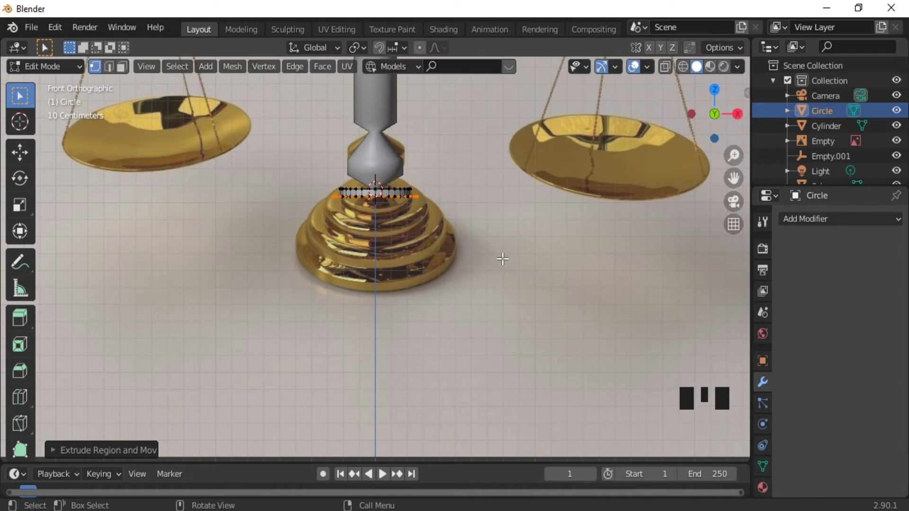
# Extrude the base's second tier down about 0.04 m, and extrude its lower face outward with a scale of about 1.22
pyautogui.press('e')
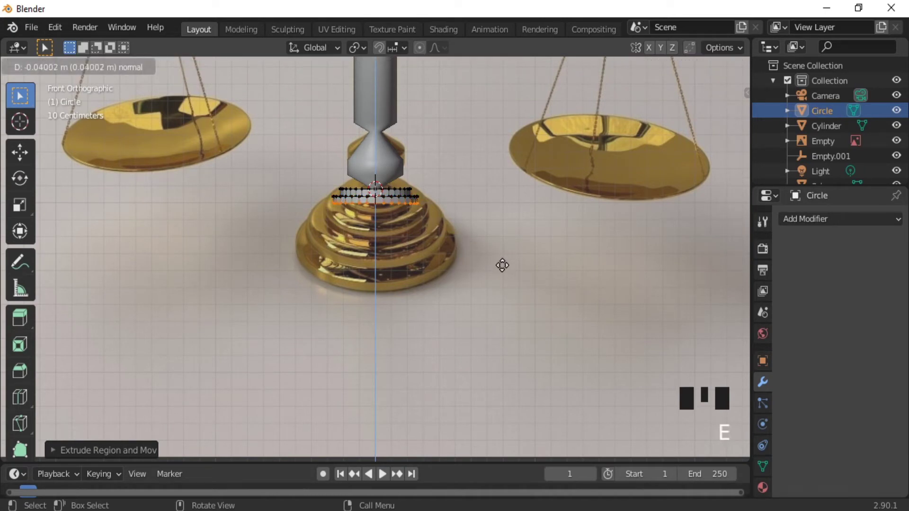
pyautogui.click(503, 265)
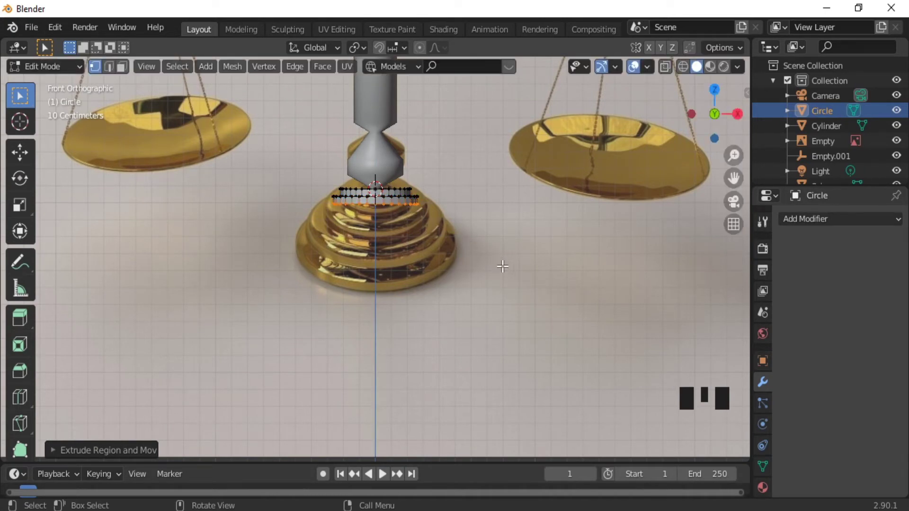
pyautogui.press('e')
pyautogui.press('s')
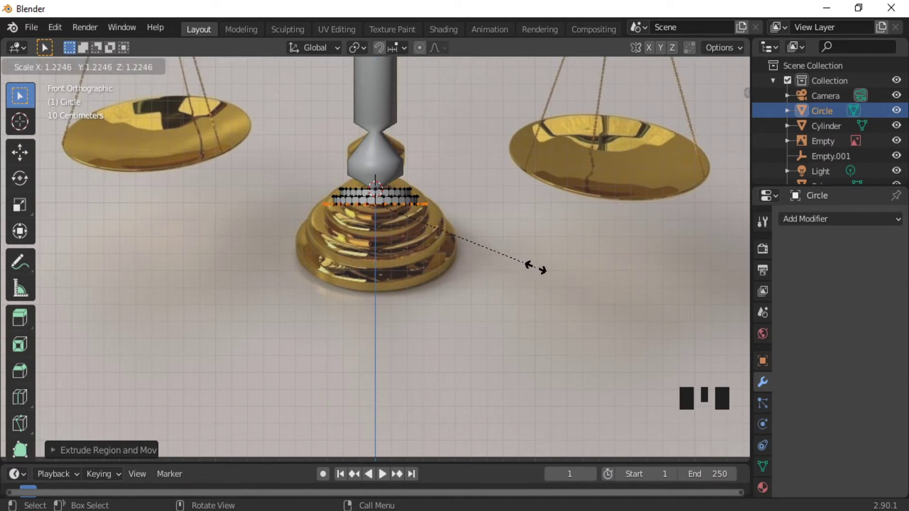
pyautogui.click(538, 269)
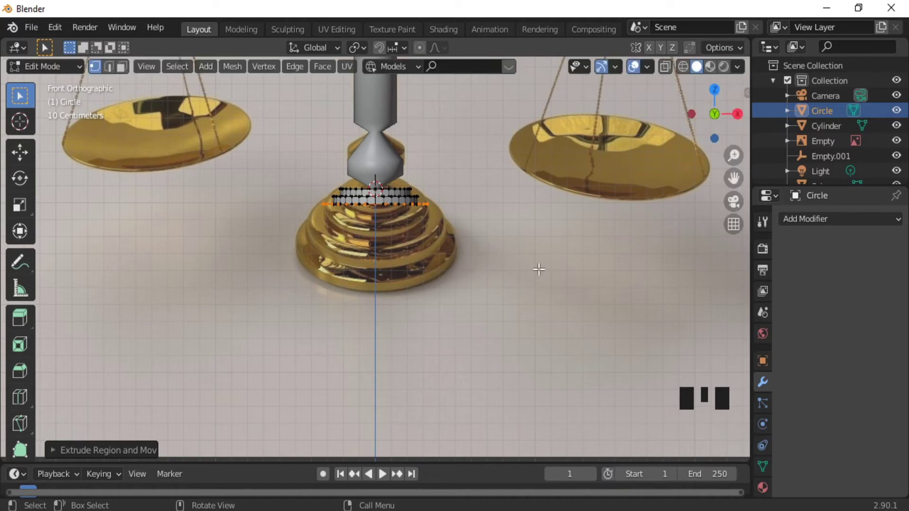
# Extrude the base's third tier downward and scale its lower ring outward to the reference base's outline
pyautogui.press('e')
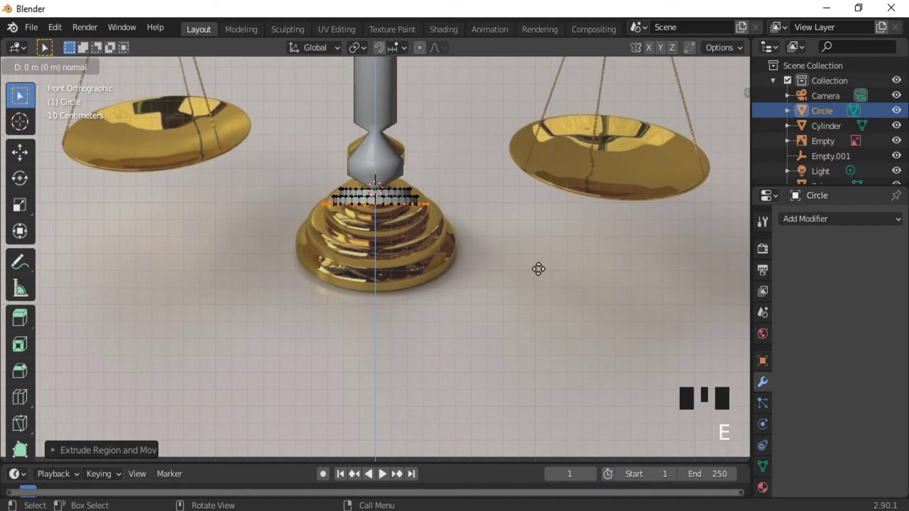
pyautogui.click(540, 280)
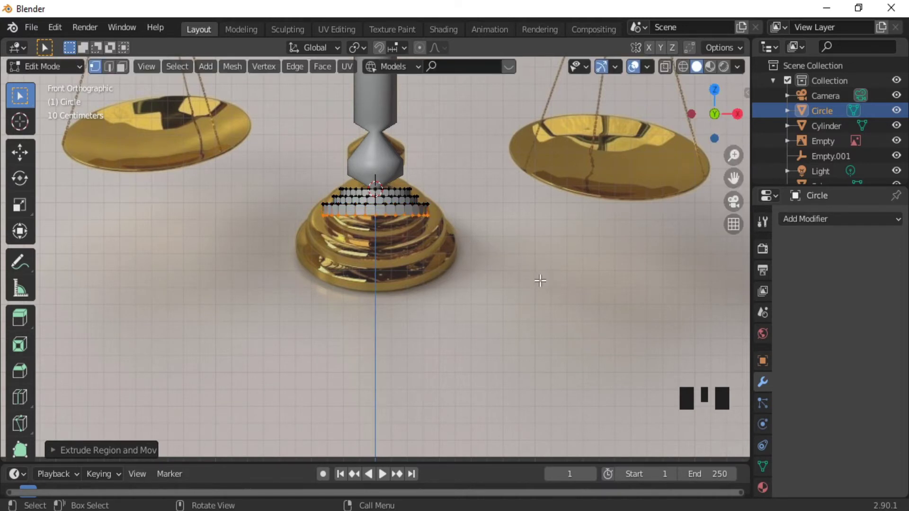
pyautogui.press('s')
pyautogui.click(574, 291)
# Extrude the base's fourth tier downward and widen its lower ring to the full width of the reference base
pyautogui.press('e')
pyautogui.click(575, 300)
pyautogui.press('s')
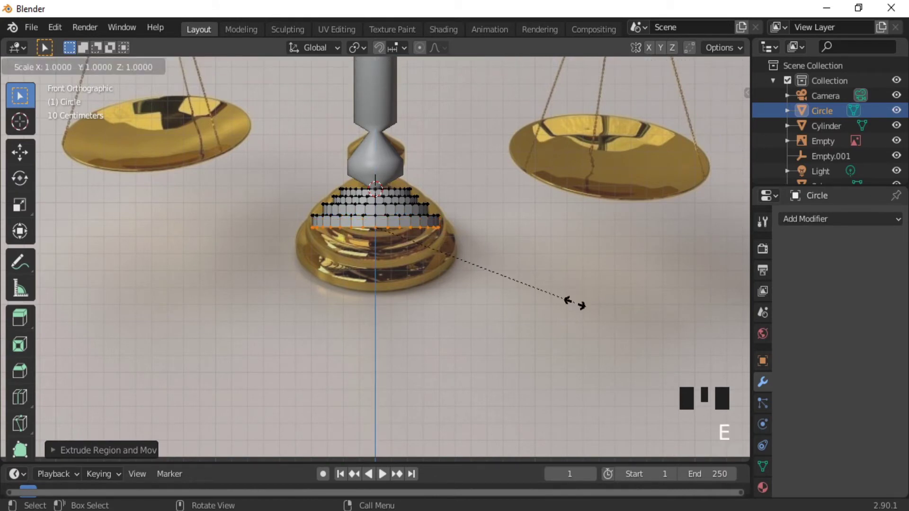
pyautogui.click(623, 318)
pyautogui.press('e')
pyautogui.press('s')
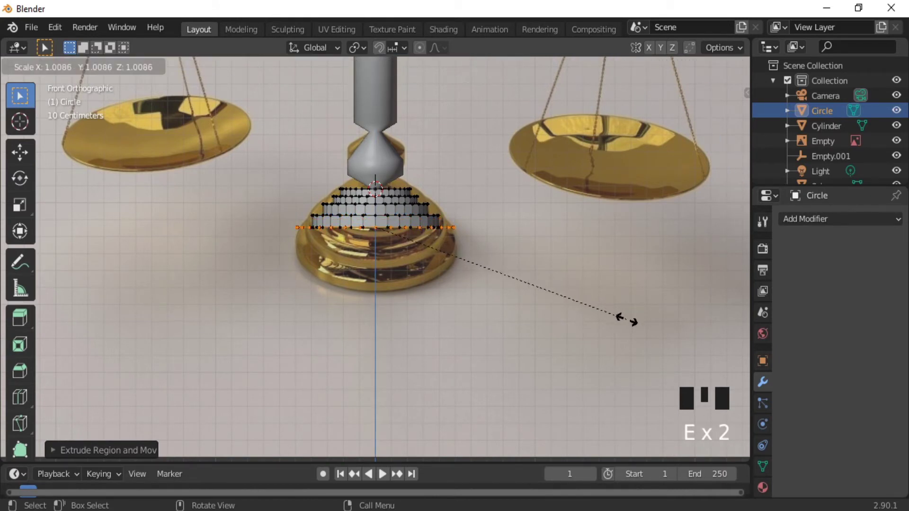
pyautogui.click(626, 320)
# Extrude the widest ring down about 0.11 m as the bottom tier and return to Object Mode
pyautogui.press('e')
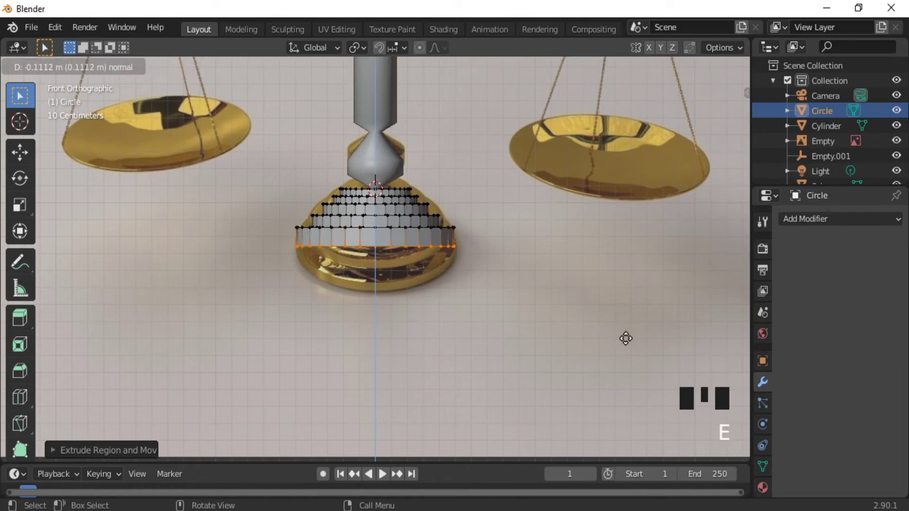
pyautogui.click(626, 338)
pyautogui.moveTo(560, 309); pyautogui.dragTo(552, 369, button='middle')
pyautogui.press('Tab')
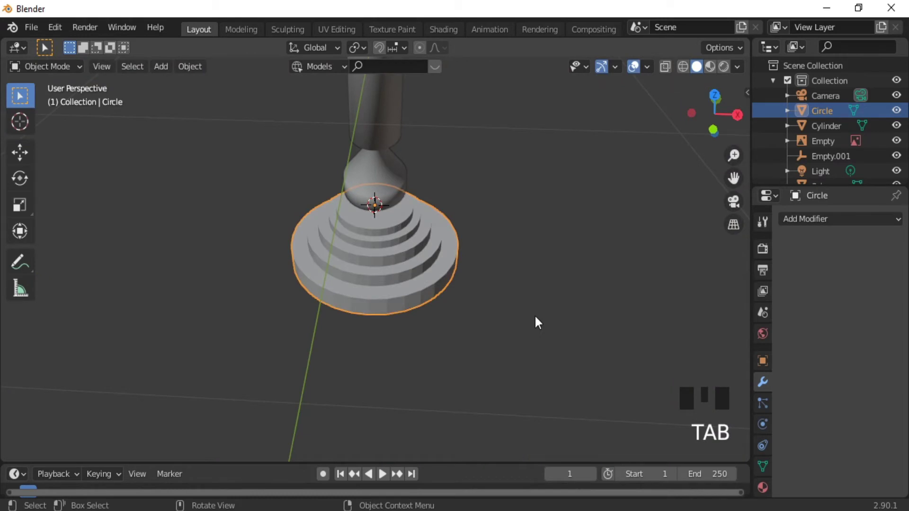
# Shade the stepped base smooth
pyautogui.keyDown('ctrl'); pyautogui.moveTo(509, 263); pyautogui.dragTo(492, 306, button='middle'); pyautogui.keyUp('ctrl')
pyautogui.rightClick(492, 307)
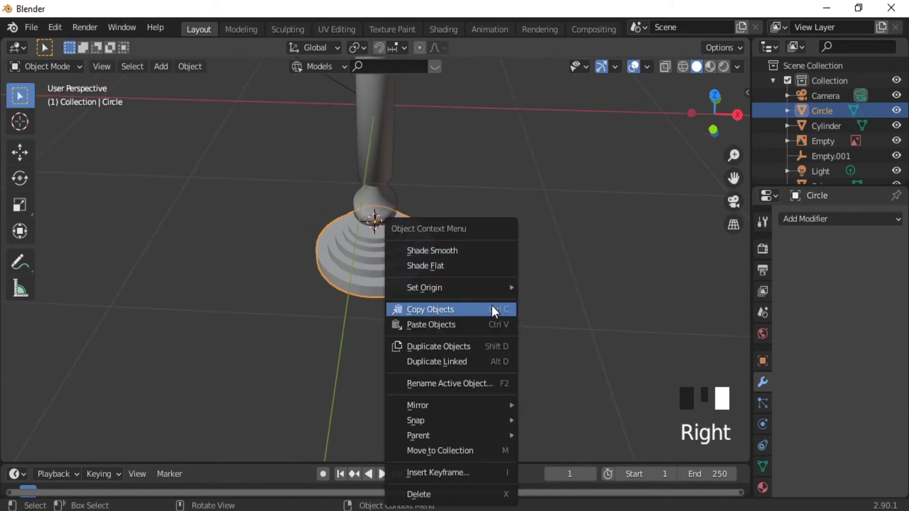
pyautogui.click(437, 250)
pyautogui.moveTo(462, 302)
pyautogui.mouseDown(button='middle')
pyautogui.moveTo(404, 260)
pyautogui.moveTo(412, 200)
pyautogui.moveTo(402, 322)
pyautogui.mouseUp(button='middle')
# In front view, place the 3D cursor on the central post where the beam crosses it
pyautogui.keyDown('ctrl'); pyautogui.moveTo(493, 167); pyautogui.dragTo(444, 213, button='middle'); pyautogui.keyUp('ctrl')
pyautogui.press('KP_1')
pyautogui.press('ctrl+KP_8')
pyautogui.press('ctrl+KP_8')
pyautogui.press('ctrl+KP_8')
pyautogui.press('ctrl+KP_8')
pyautogui.press('ctrl+KP_8')
pyautogui.press('ctrl+KP_8')
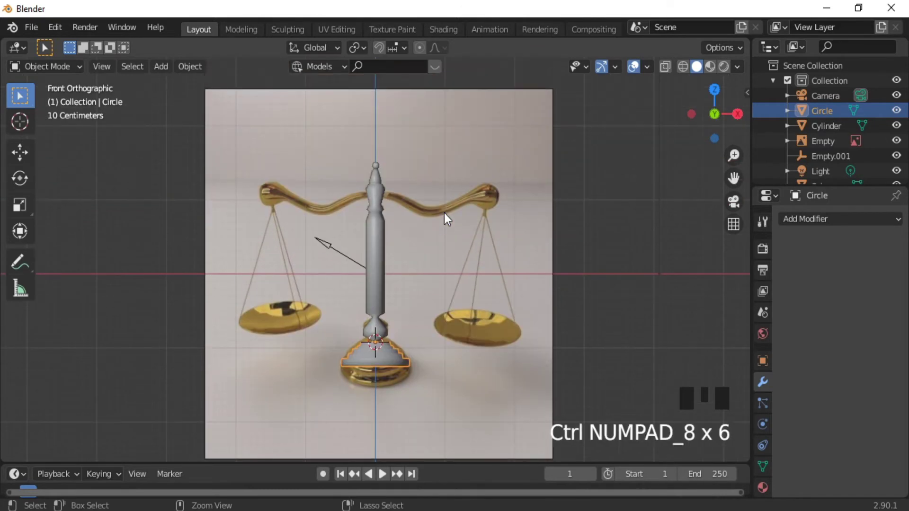
pyautogui.keyDown('shift'); pyautogui.rightClick(376, 193); pyautogui.keyUp('shift')
# Add a mesh cube at the 3D cursor and scale it down to fit within the post's width
pyautogui.hotkey('shift', 'a')
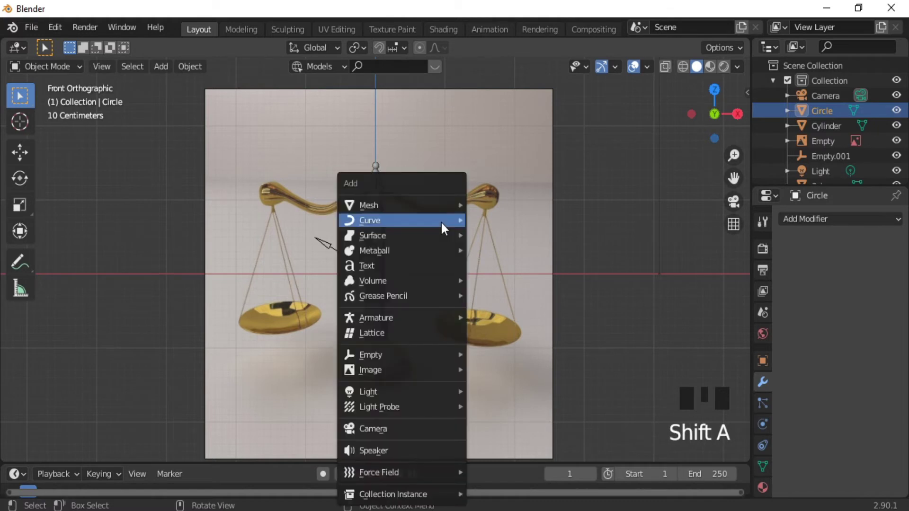
pyautogui.moveTo(426, 205)
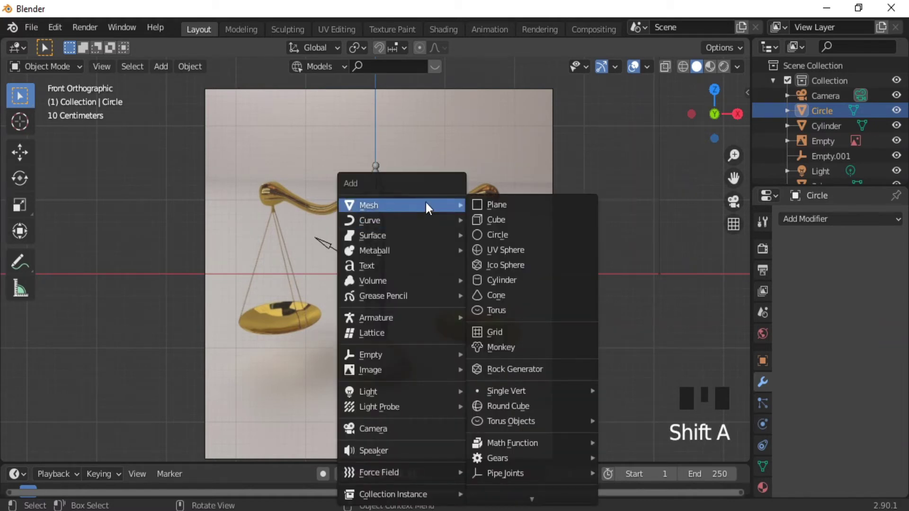
pyautogui.click(508, 221)
pyautogui.press('s')
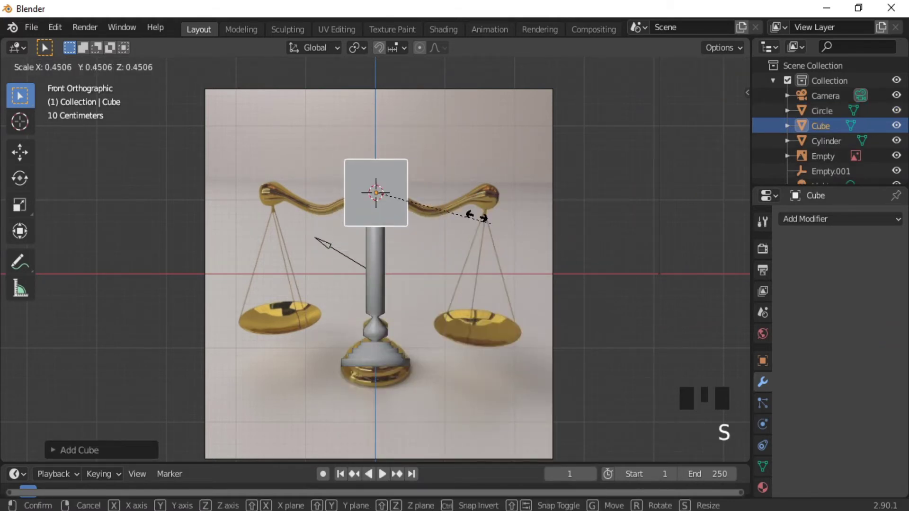
pyautogui.click(401, 192)
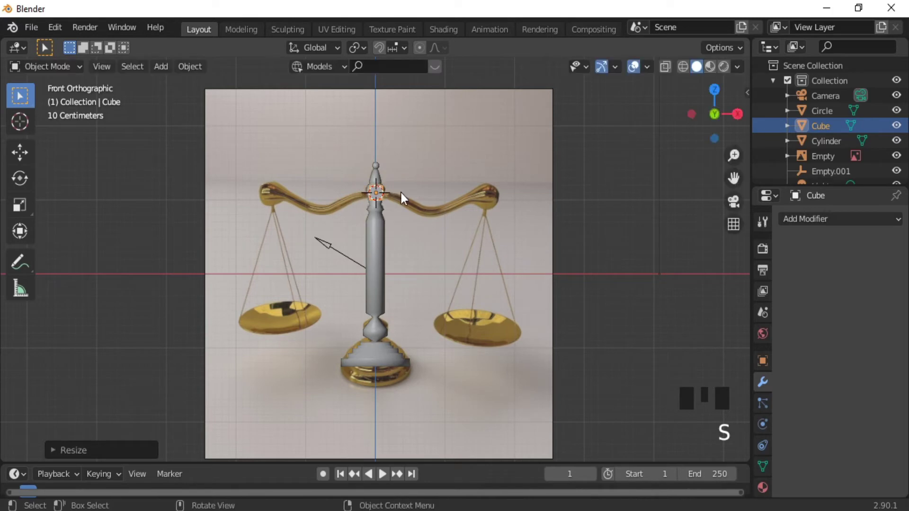
# Enter Edit Mode on the cube and add a vertical loop cut exactly through its centre
pyautogui.keyDown('ctrl'); pyautogui.moveTo(445, 317); pyautogui.dragTo(432, 199, button='middle'); pyautogui.keyUp('ctrl')
pyautogui.press('ctrl+KP_8')
pyautogui.press('ctrl+KP_8')
pyautogui.press('ctrl+KP_8')
pyautogui.press('ctrl+KP_8')
pyautogui.press('ctrl+KP_8')
pyautogui.press('ctrl+KP_8')
pyautogui.press('Tab')
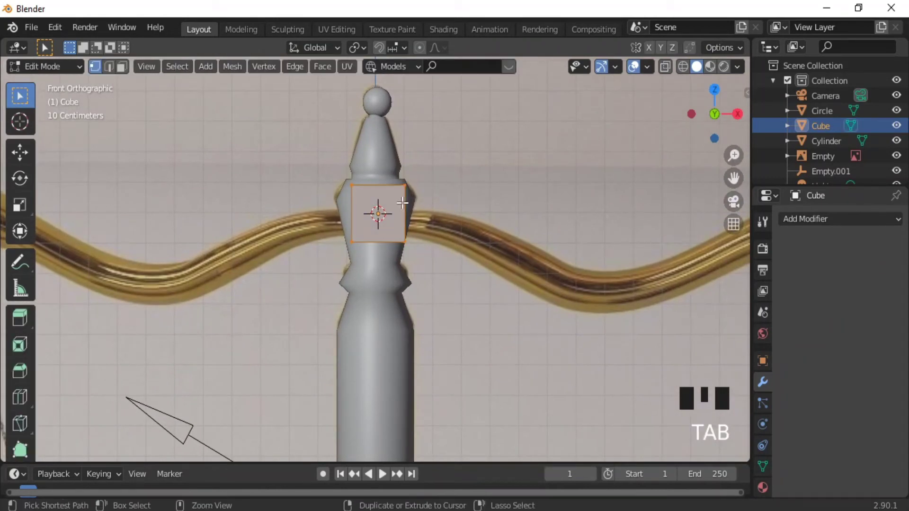
pyautogui.hotkey('ctrl', 'r')
pyautogui.click(379, 229)
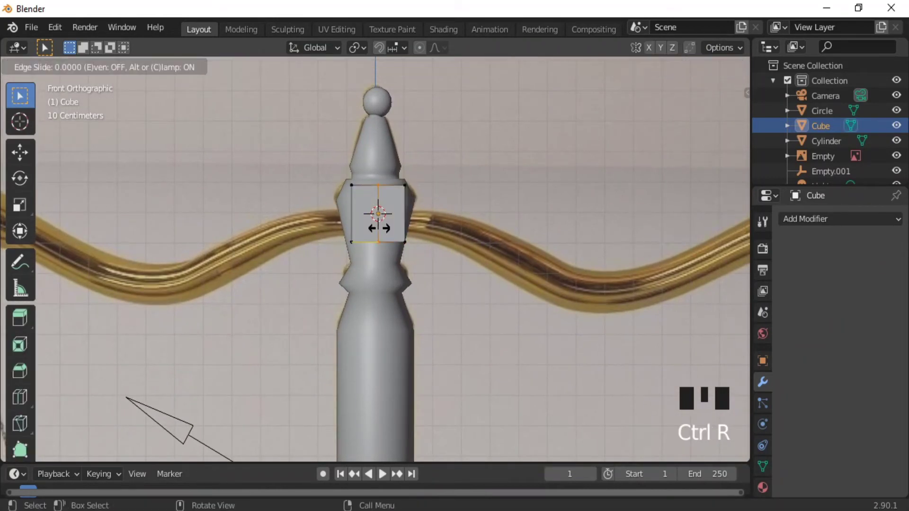
pyautogui.rightClick(380, 229)
# Switch to face selection and delete the cube's front face on the negative X side of the centre cut
pyautogui.click(122, 67)
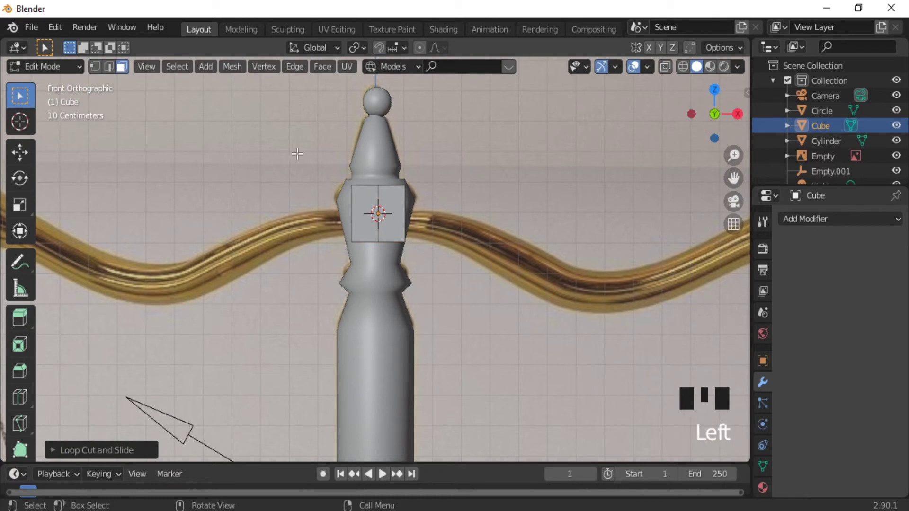
pyautogui.click(376, 209)
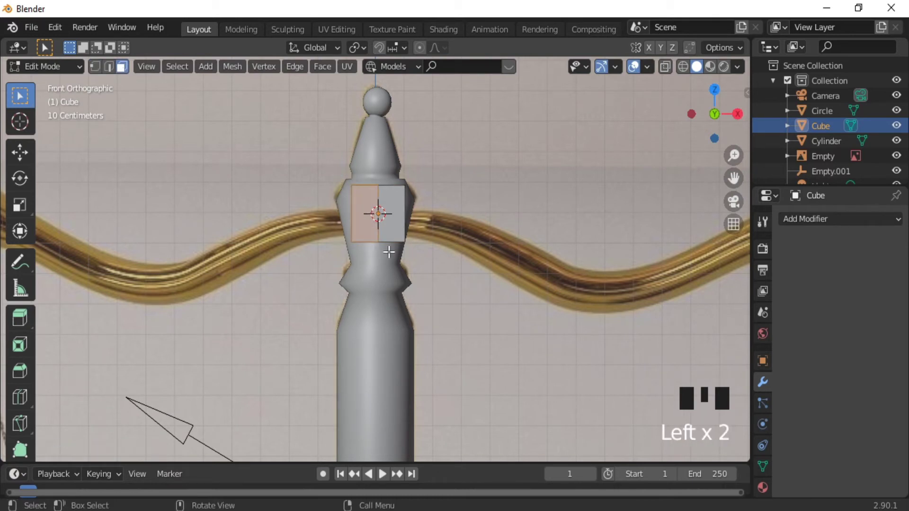
pyautogui.press('x')
pyautogui.click(466, 279)
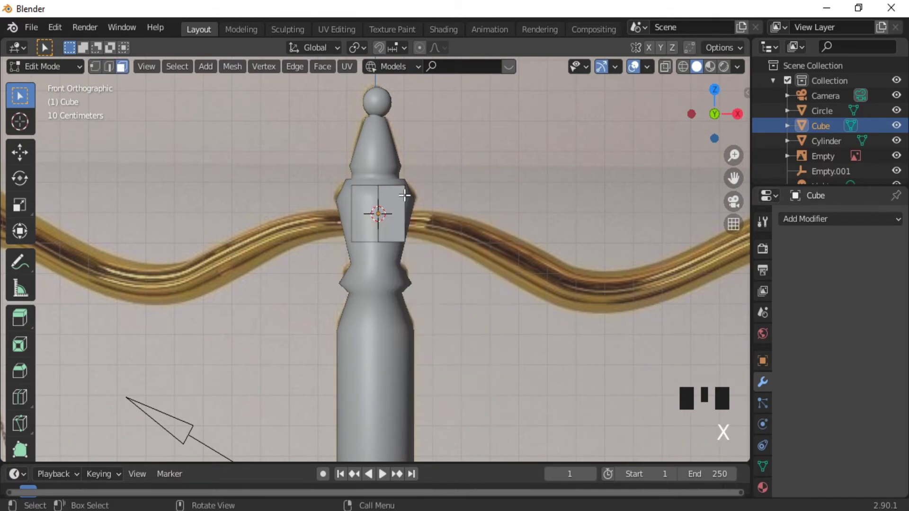
# Delete the top, outer side and bottom faces of the cube's negative X half
pyautogui.moveTo(387, 180); pyautogui.dragTo(331, 197, button='middle')
pyautogui.moveTo(333, 177); pyautogui.dragTo(390, 278)
pyautogui.click(376, 216)
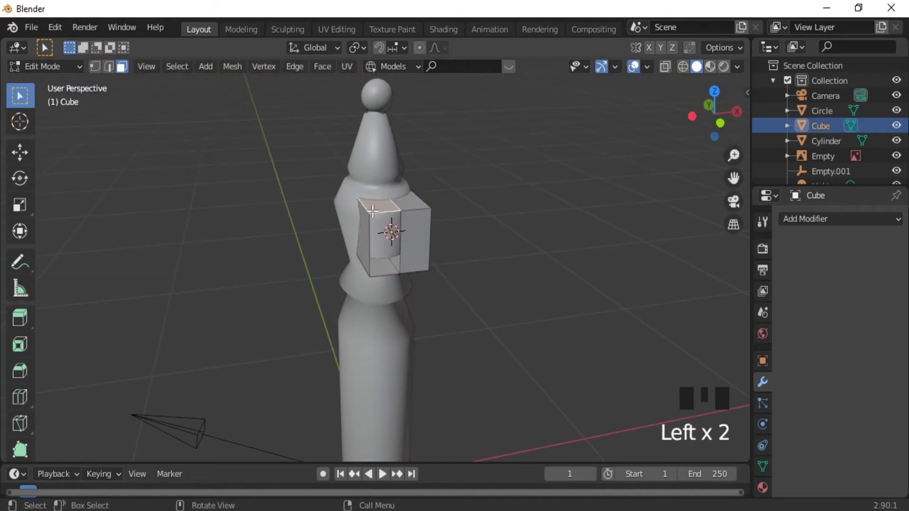
pyautogui.keyDown('shift'); pyautogui.click(358, 229); pyautogui.keyUp('shift')
pyautogui.press('x')
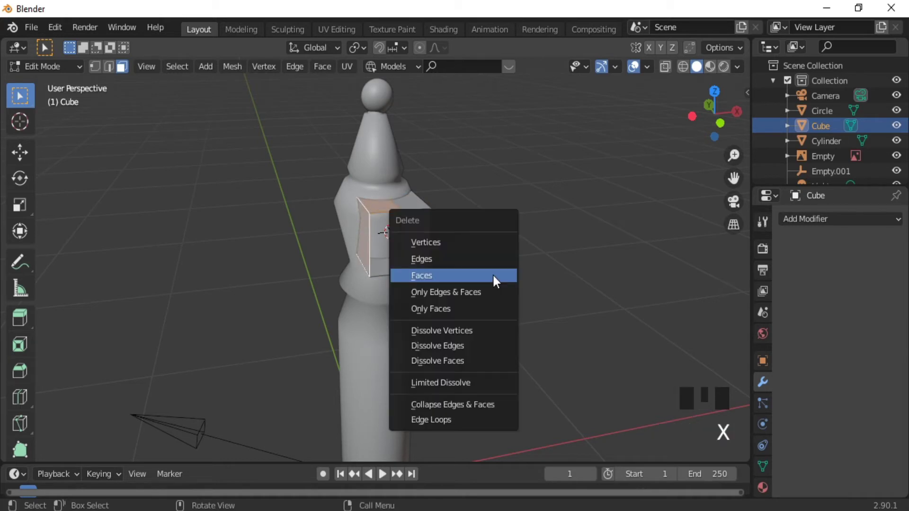
pyautogui.click(469, 274)
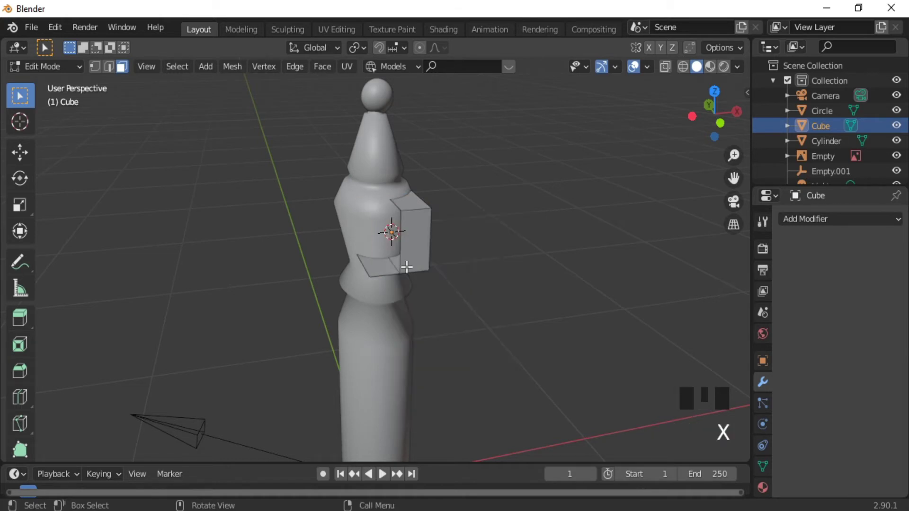
pyautogui.click(374, 262)
pyautogui.press('x')
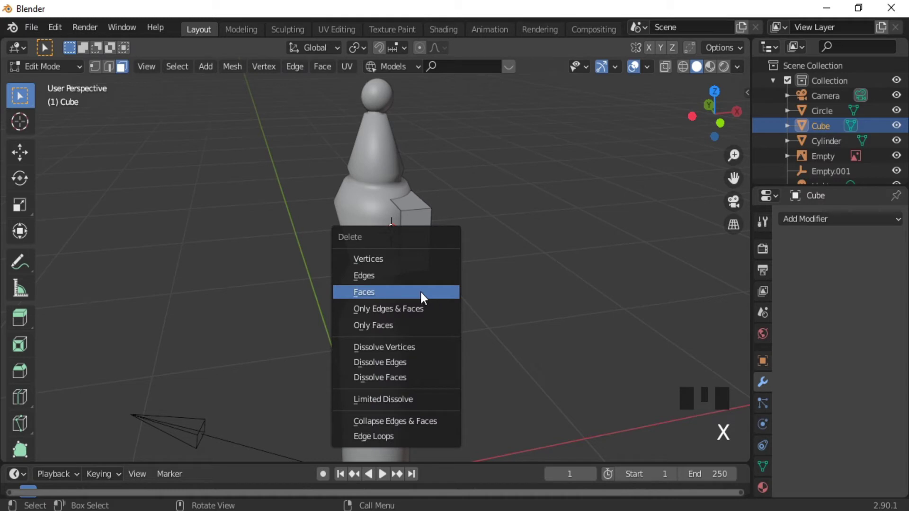
pyautogui.click(419, 291)
pyautogui.moveTo(327, 260); pyautogui.dragTo(264, 247, button='middle')
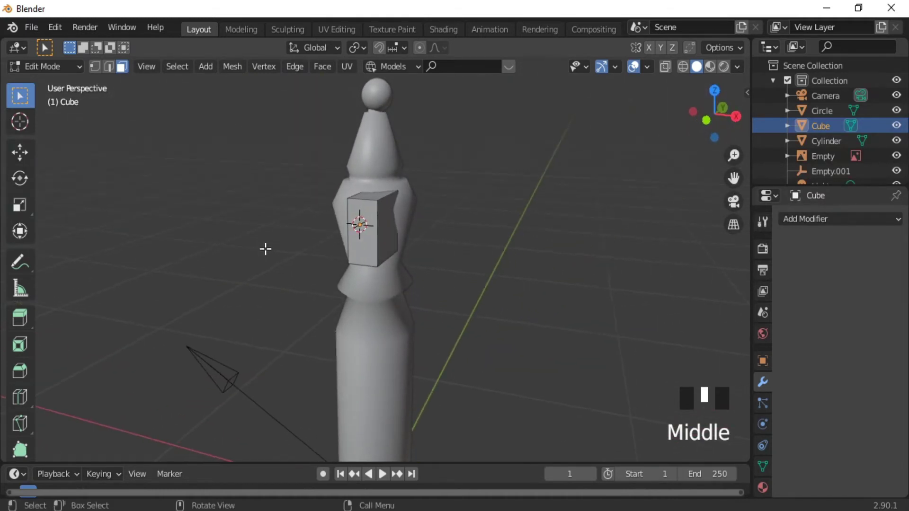
# Select the whole cube mesh and scale it along Y to about 0.37
pyautogui.press('a')
pyautogui.moveTo(442, 264); pyautogui.dragTo(325, 265, button='middle')
pyautogui.press('s')
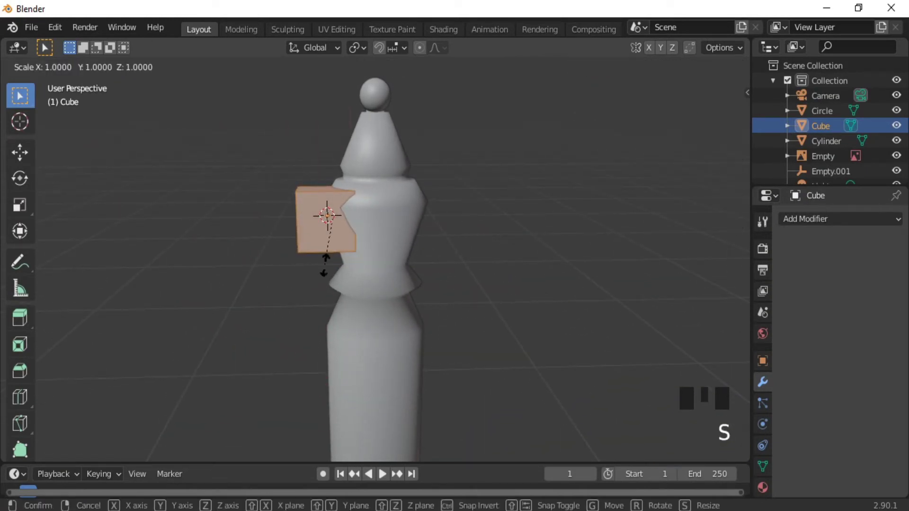
pyautogui.press('y')
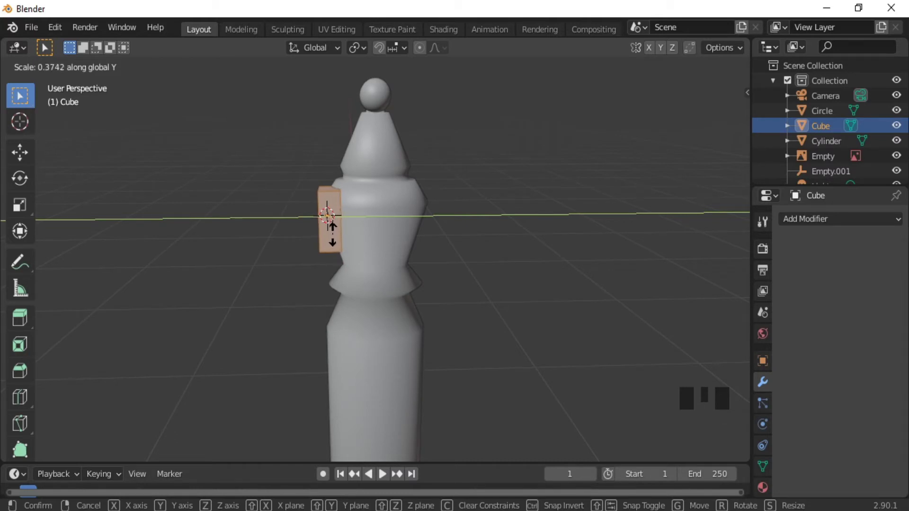
pyautogui.click(334, 234)
# Move the thinned cube mesh along Y into the middle of the post and leave Edit Mode
pyautogui.press('g')
pyautogui.press('y')
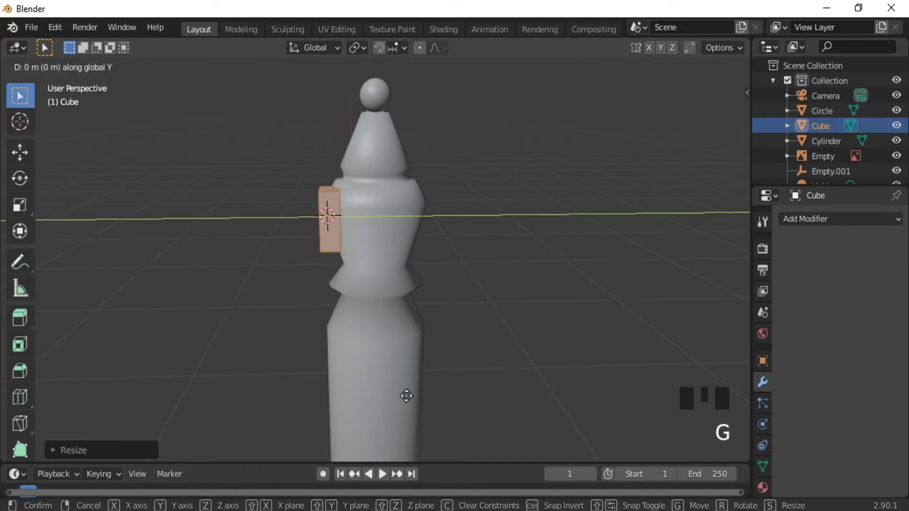
pyautogui.click(449, 395)
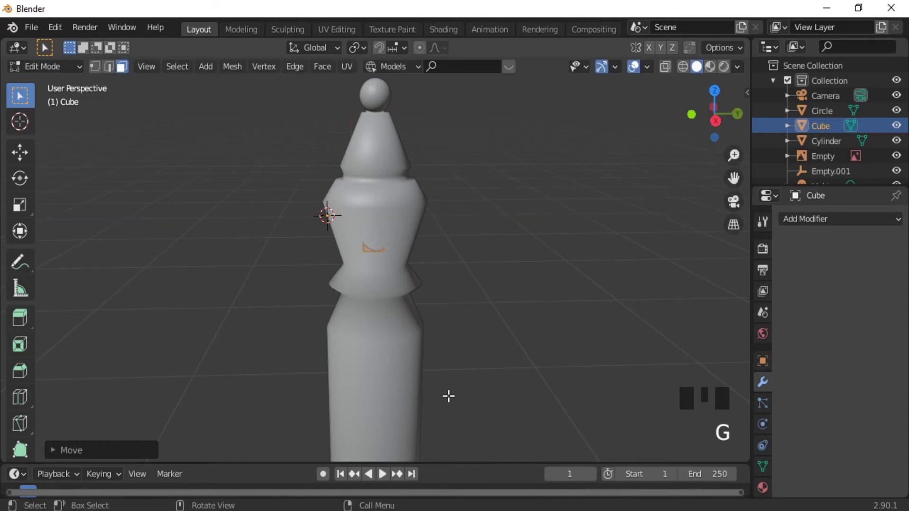
pyautogui.press('KP_1')
pyautogui.press('Tab')
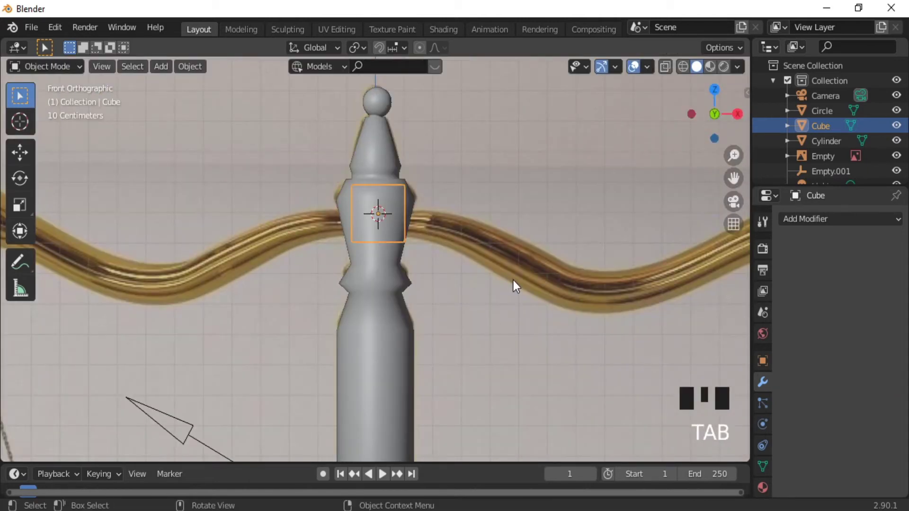
# Back in Edit Mode, turn on X-ray and delete the remaining back face of the cube's negative X half
pyautogui.press('Tab')
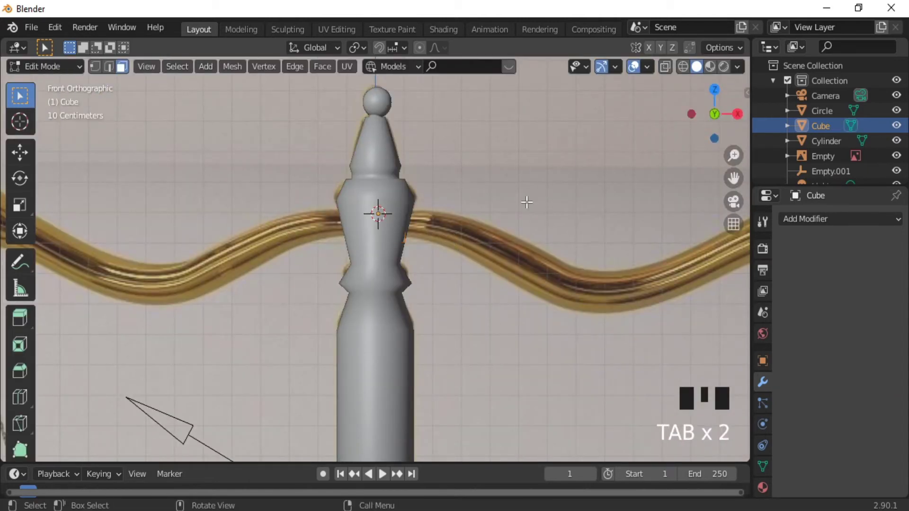
pyautogui.click(665, 66)
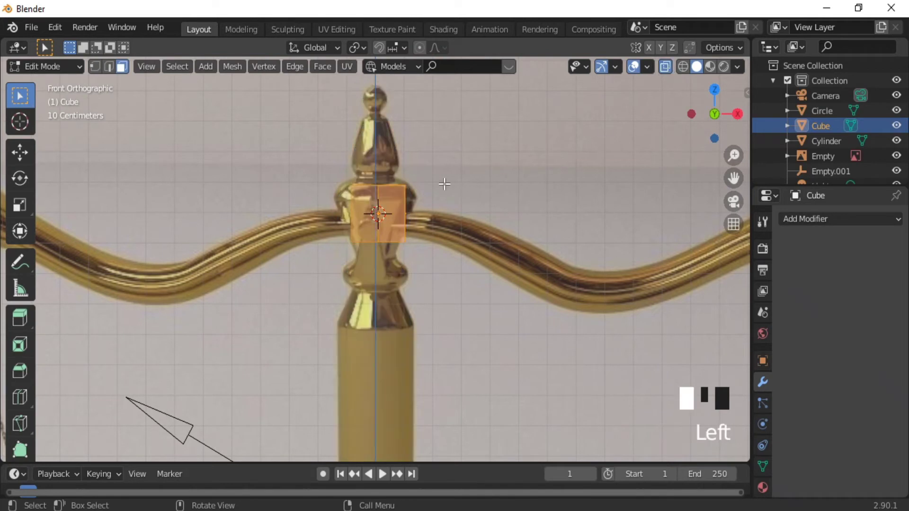
pyautogui.click(95, 66)
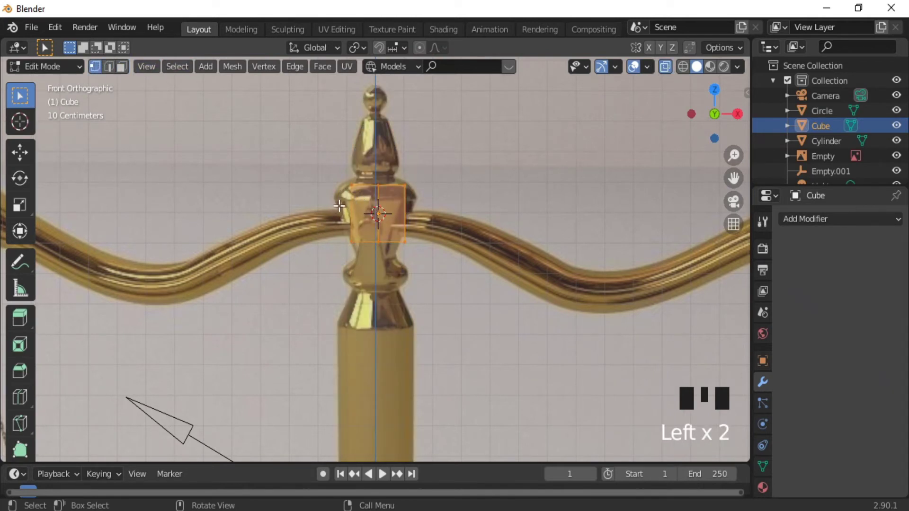
pyautogui.moveTo(340, 206); pyautogui.dragTo(359, 203, button='middle')
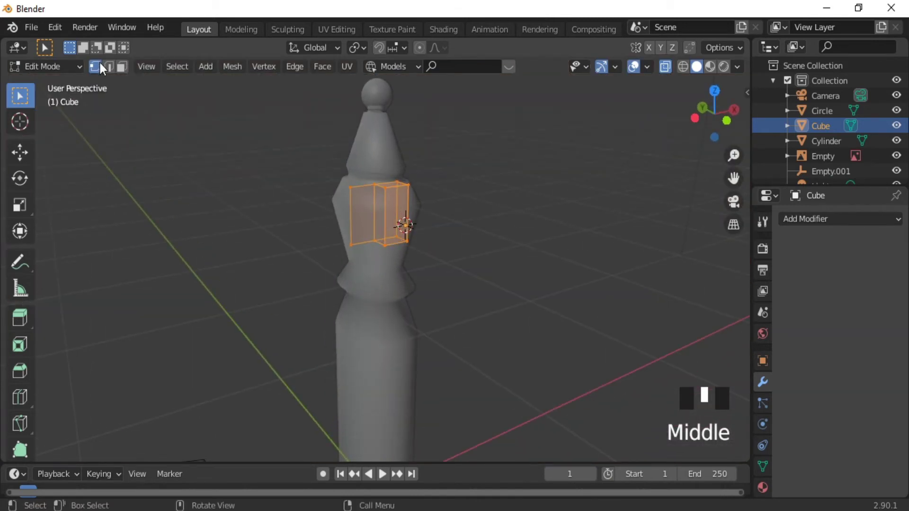
pyautogui.click(122, 67)
pyautogui.click(354, 218)
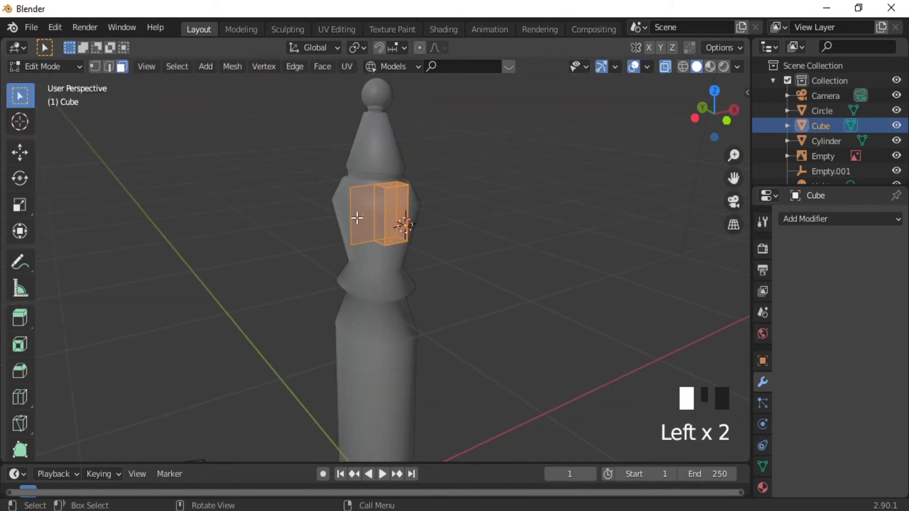
pyautogui.press('x')
pyautogui.click(476, 244)
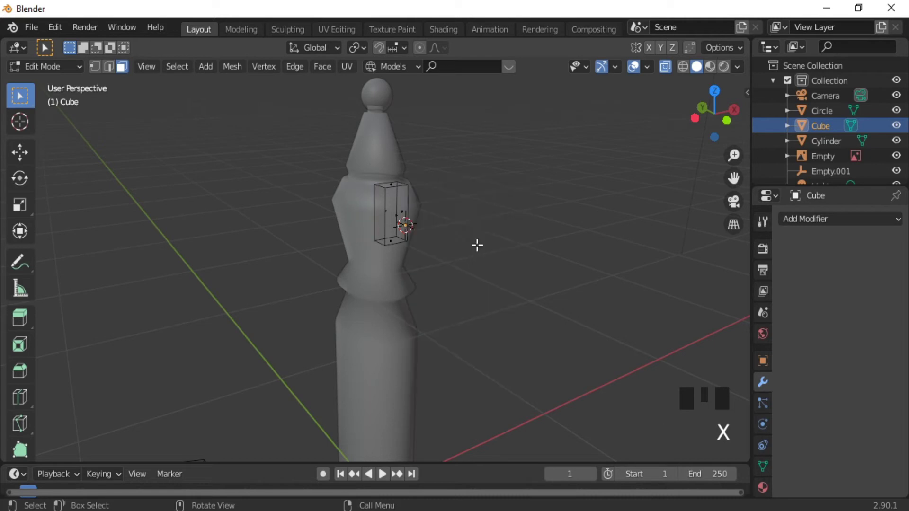
# Select the remaining half cube and add a Mirror modifier on the X axis
pyautogui.moveTo(419, 166); pyautogui.dragTo(341, 308)
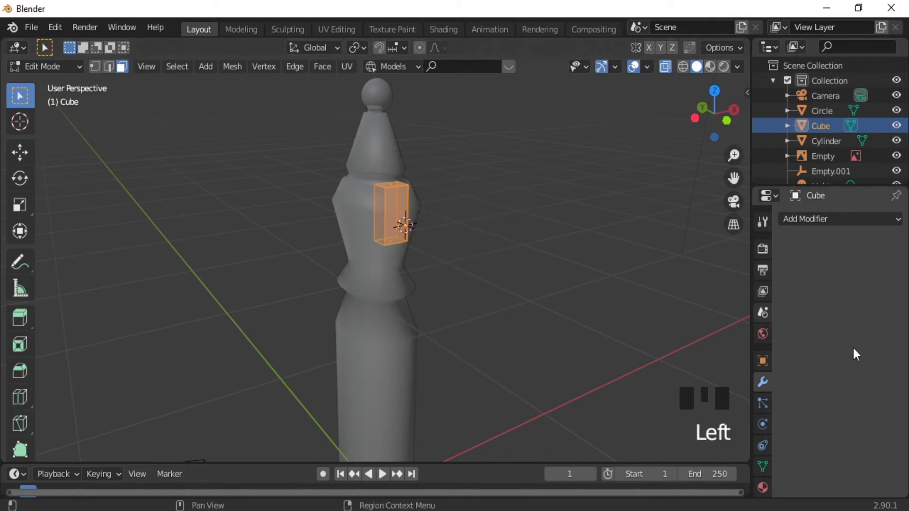
pyautogui.click(821, 223)
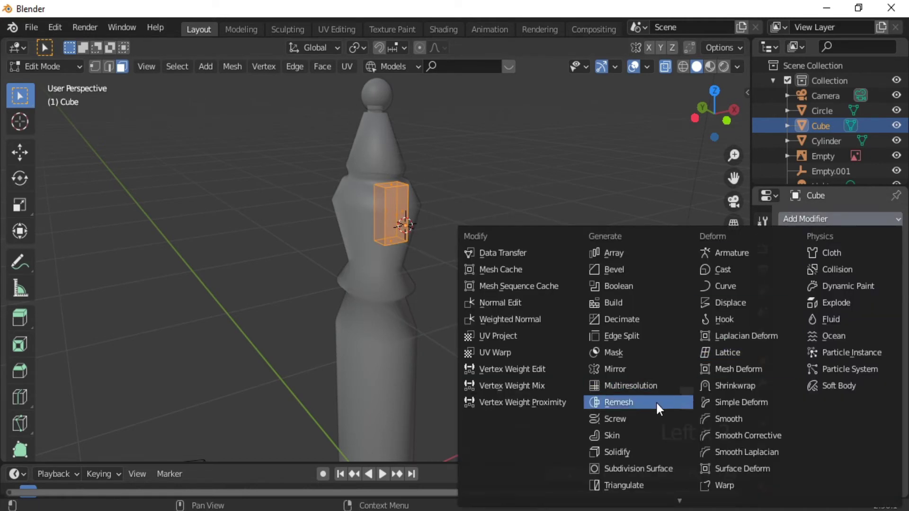
pyautogui.click(620, 369)
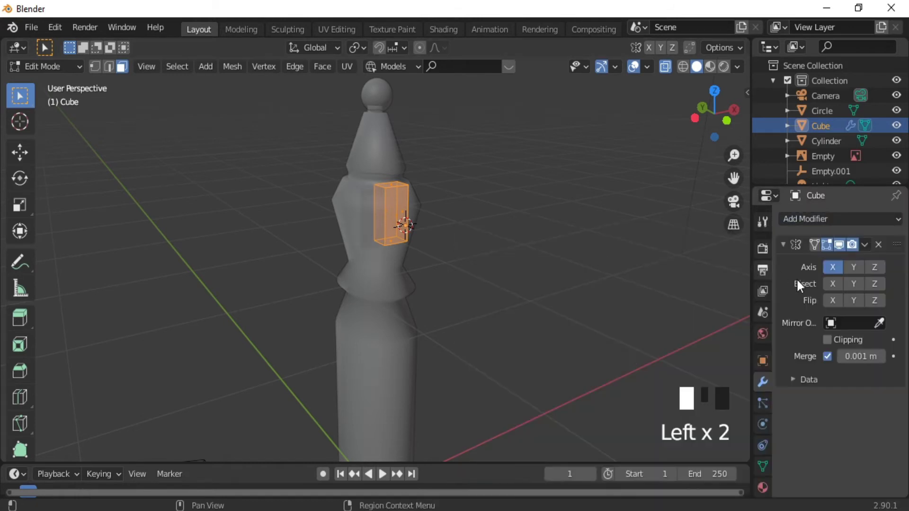
pyautogui.moveTo(403, 215)
pyautogui.mouseDown(button='middle')
pyautogui.moveTo(353, 205)
pyautogui.moveTo(393, 215)
pyautogui.mouseUp(button='middle')
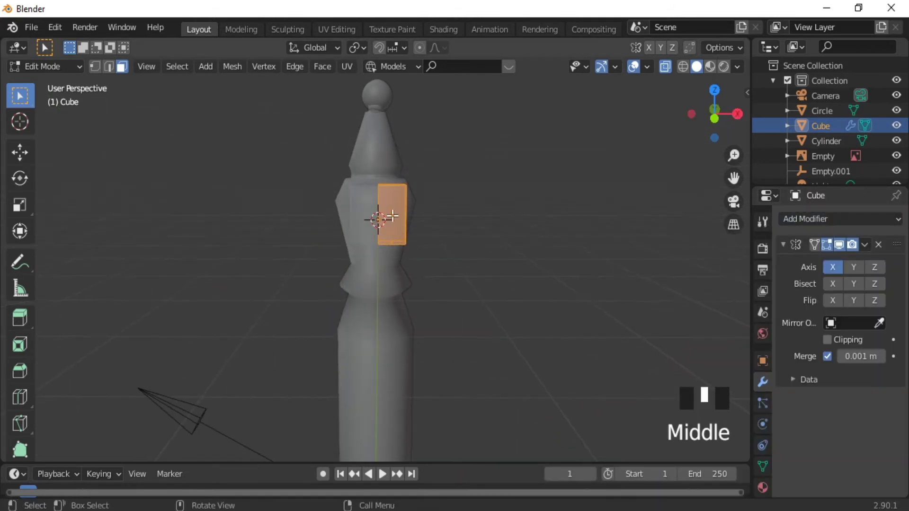
# In front view, flatten the half cube along Z to the reference beam's thickness and lower it about 0.033 m onto the beam
pyautogui.press('KP_1')
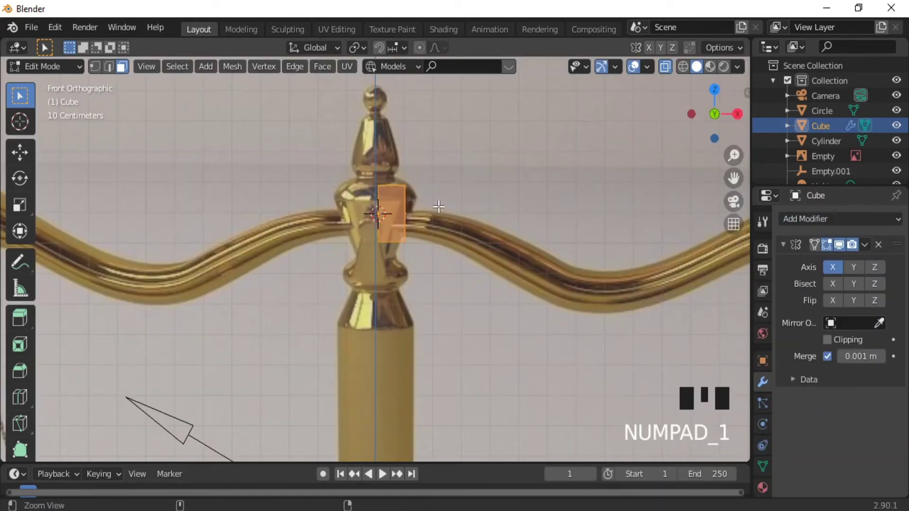
pyautogui.keyDown('ctrl'); pyautogui.moveTo(438, 206); pyautogui.dragTo(442, 222, button='middle'); pyautogui.keyUp('ctrl')
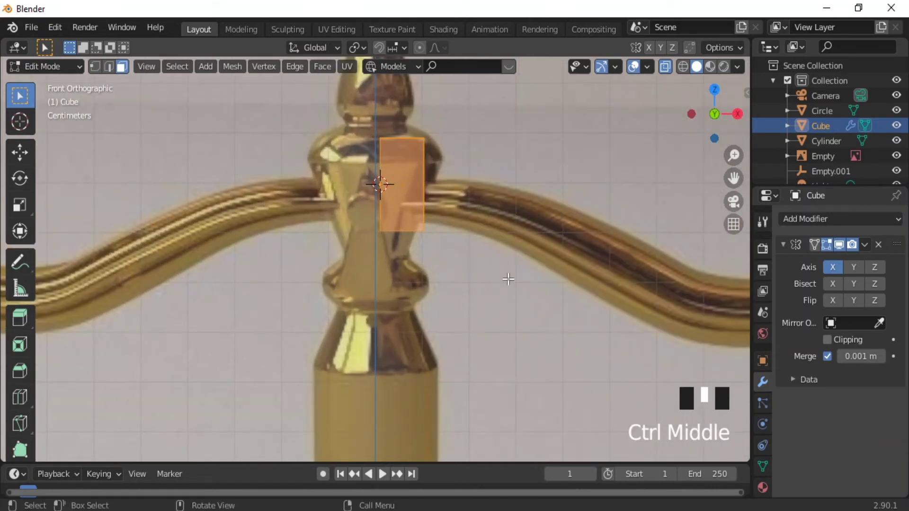
pyautogui.press('s')
pyautogui.press('z')
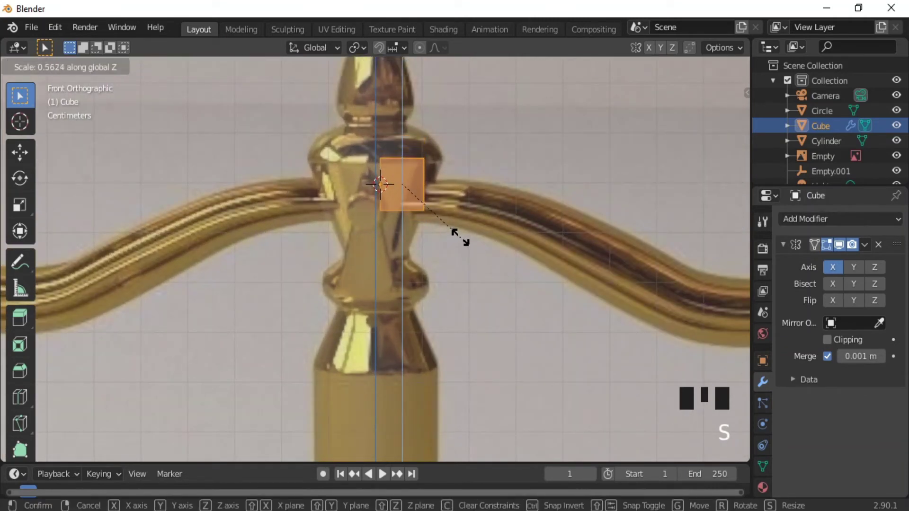
pyautogui.click(477, 232)
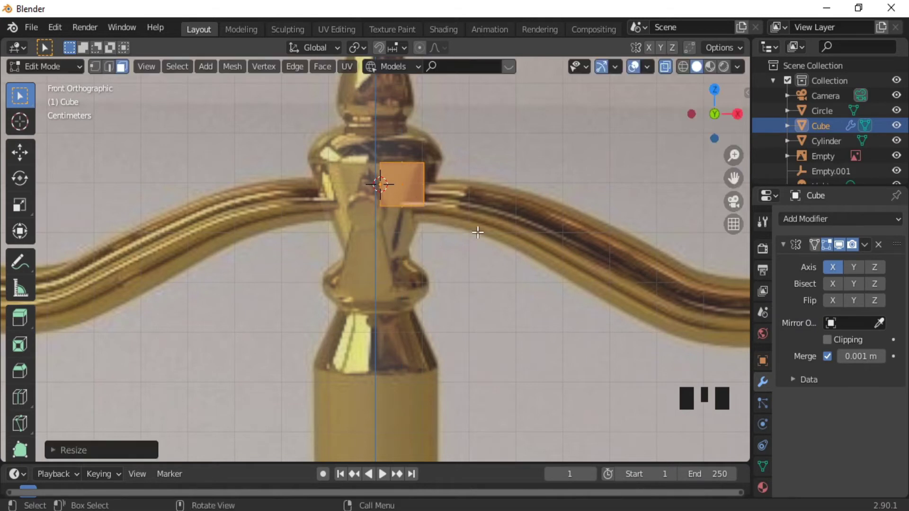
pyautogui.press('g')
pyautogui.press('z')
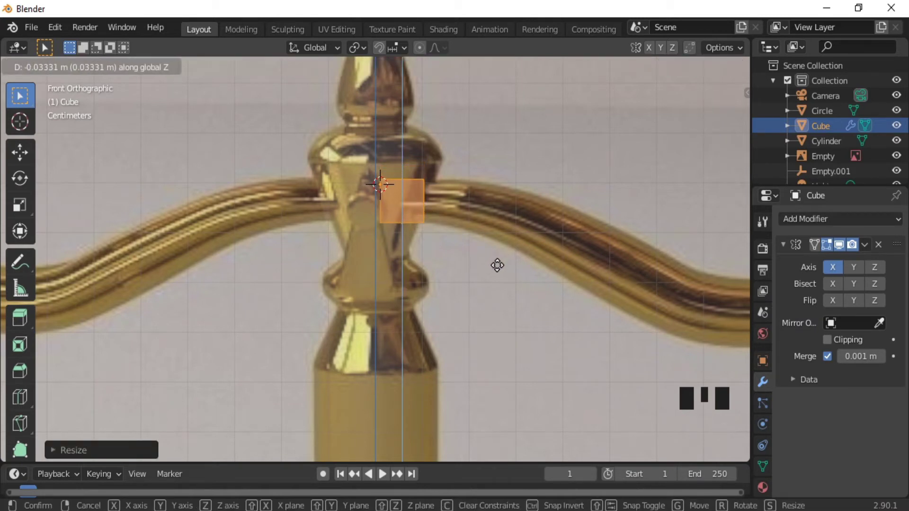
pyautogui.click(497, 265)
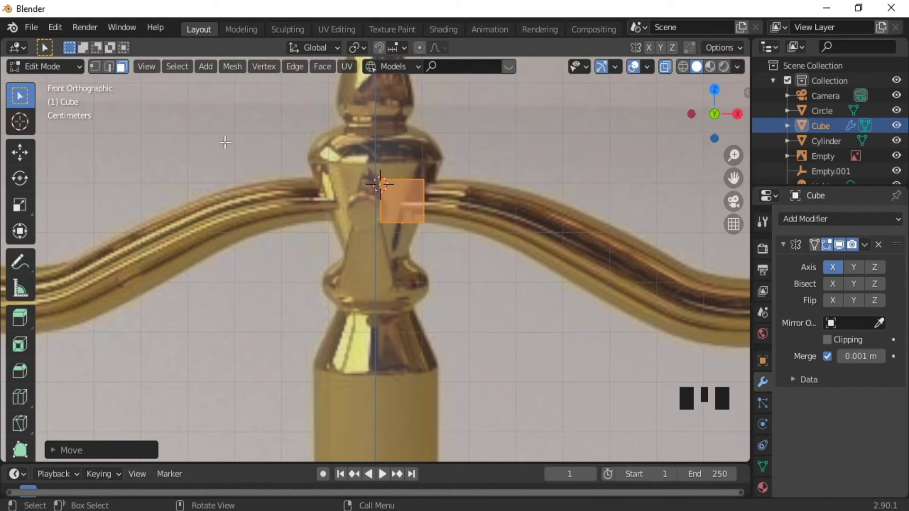
# In vertex mode with X-ray on, select the half cube's outer end vertices and extrude them a short way along the beam
pyautogui.click(95, 65)
pyautogui.moveTo(443, 167); pyautogui.dragTo(408, 242)
pyautogui.moveTo(527, 247); pyautogui.dragTo(470, 258, button='middle')
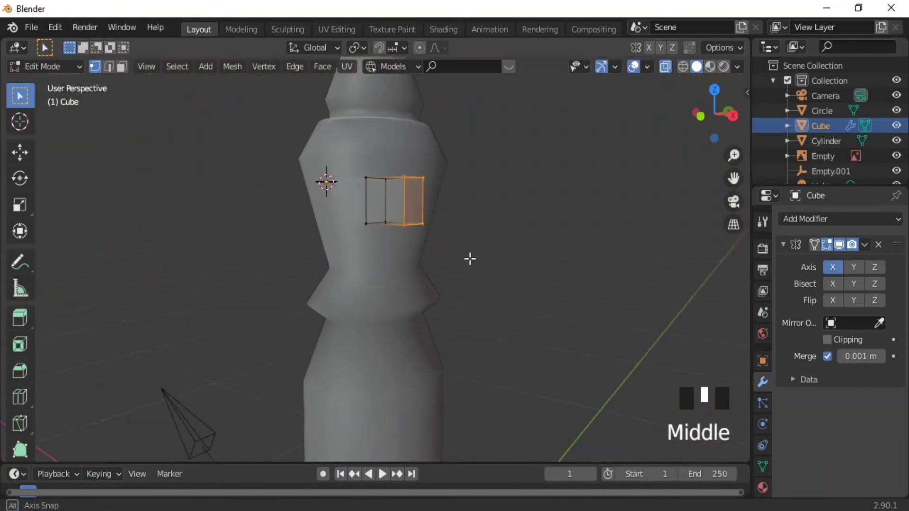
pyautogui.press('KP_1')
pyautogui.press('e')
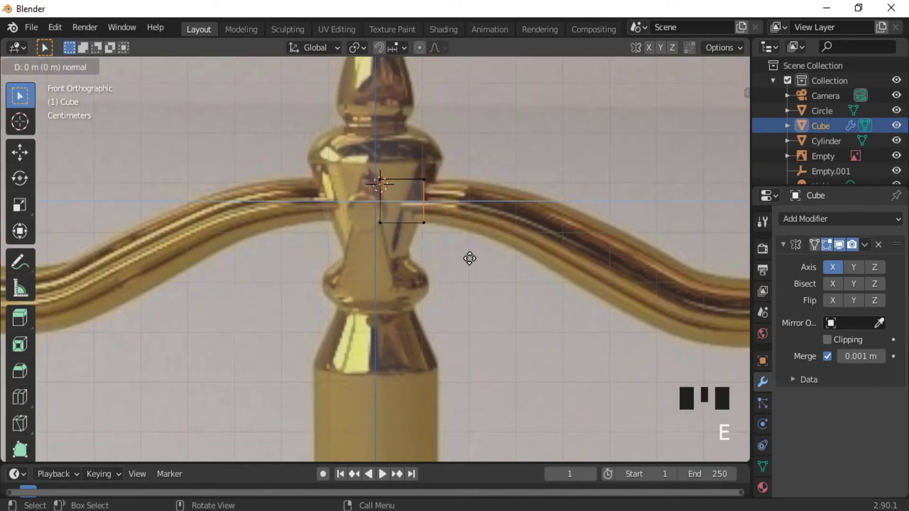
pyautogui.click(509, 270)
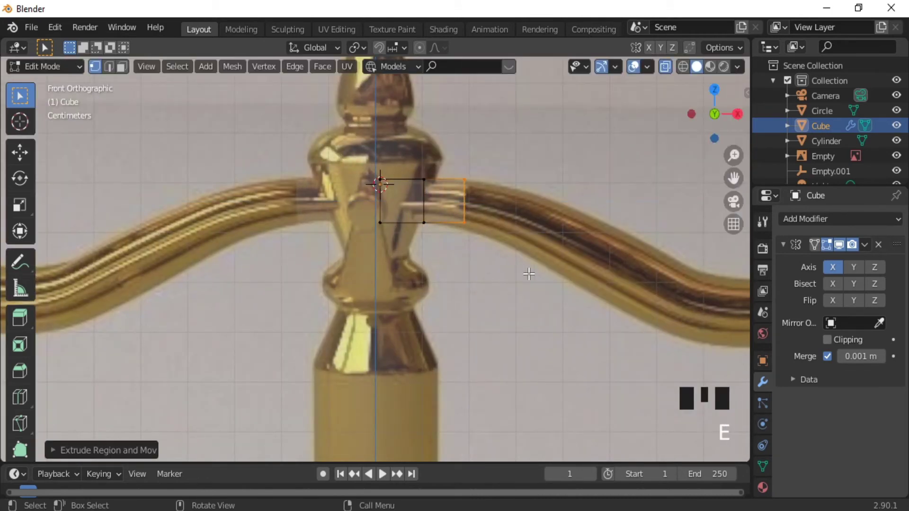
# Lower the extruded end about 0.006 m along Z and scale it along Z to about 1.05
pyautogui.press('g')
pyautogui.press('z')
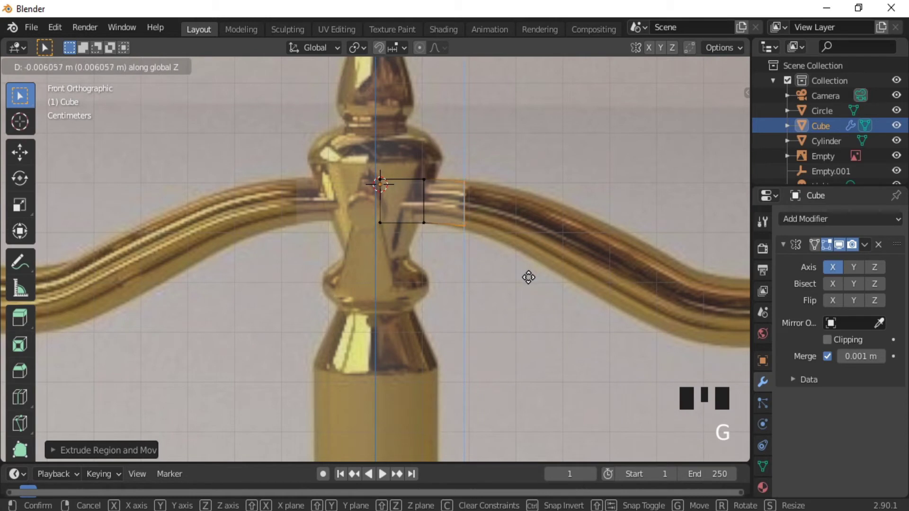
pyautogui.click(529, 277)
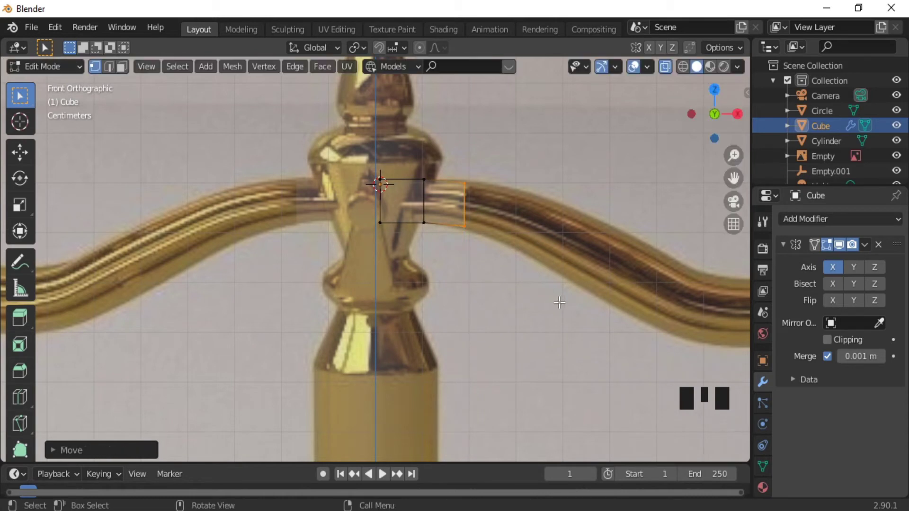
pyautogui.press('s')
pyautogui.press('z')
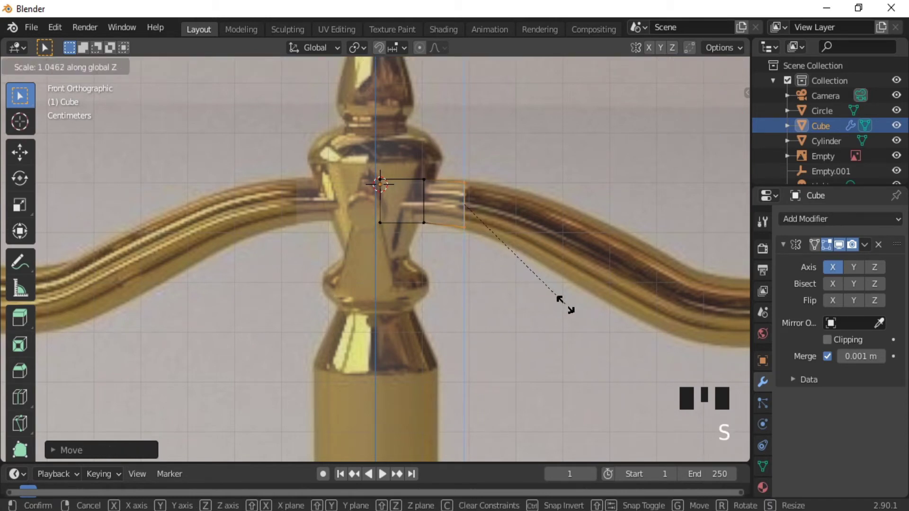
pyautogui.click(566, 305)
# Extrude the beam end outward by another segment and lower it about 0.027 m along Z to follow the downward curve
pyautogui.press('e')
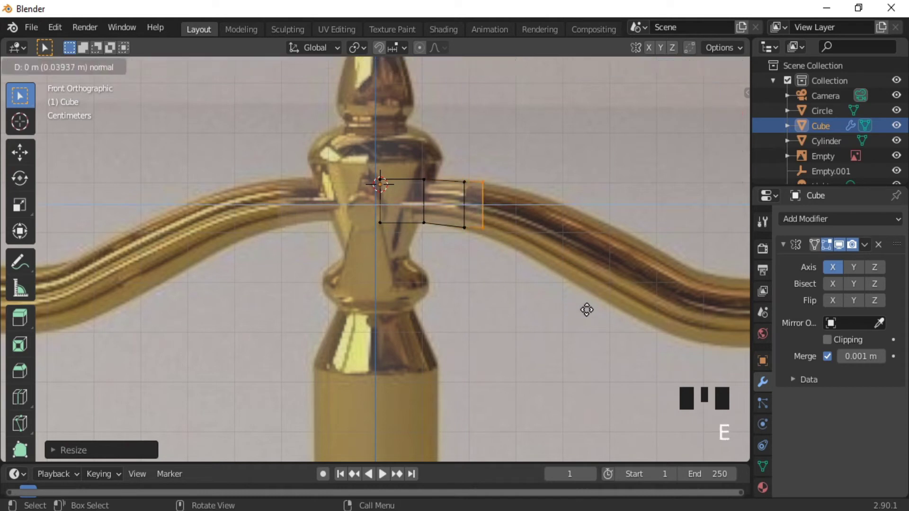
pyautogui.click(612, 324)
pyautogui.press('g')
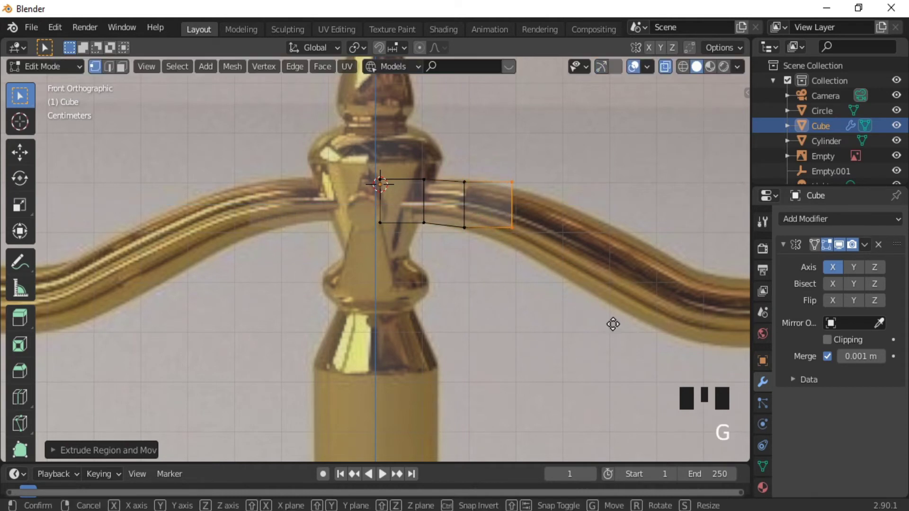
pyautogui.press('z')
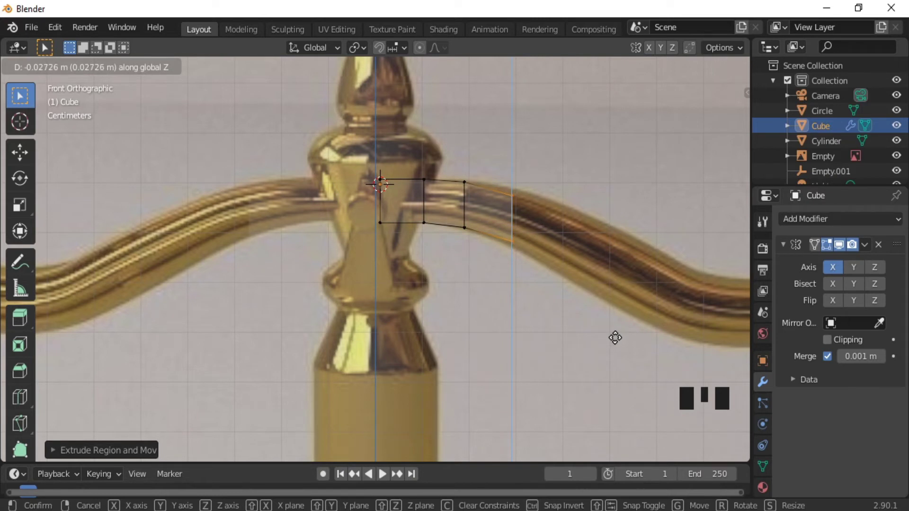
pyautogui.click(615, 336)
# Enlarge the new end along Z to the reference beam's thickness and nudge it slightly up along Z
pyautogui.press('s')
pyautogui.press('z')
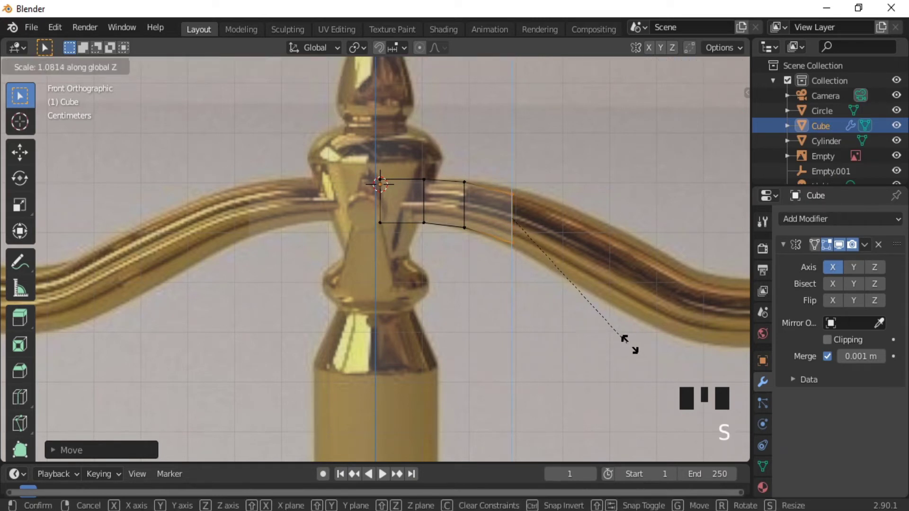
pyautogui.click(642, 347)
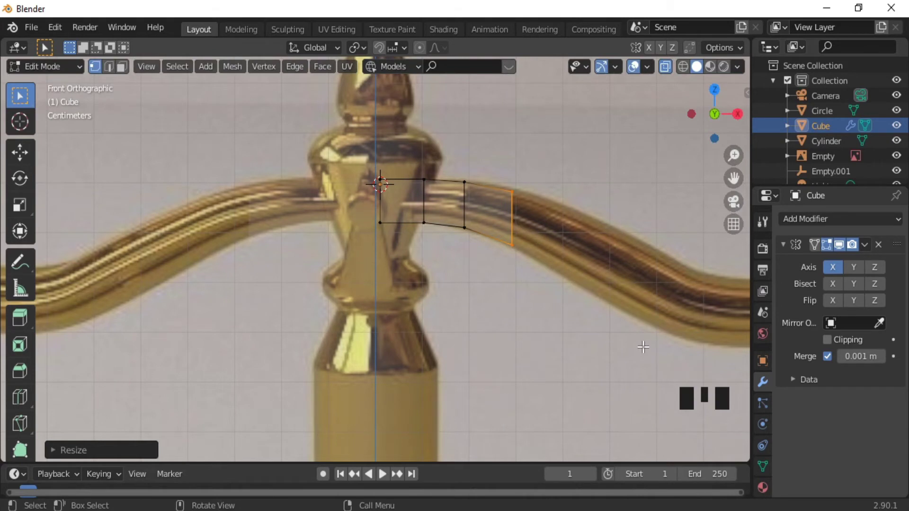
pyautogui.press('s')
pyautogui.press('z')
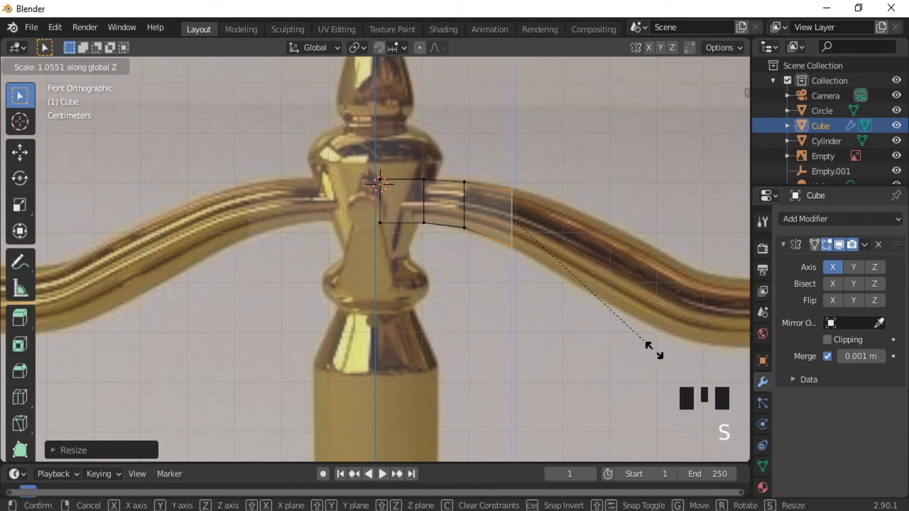
pyautogui.click(654, 350)
pyautogui.press('g')
pyautogui.press('z')
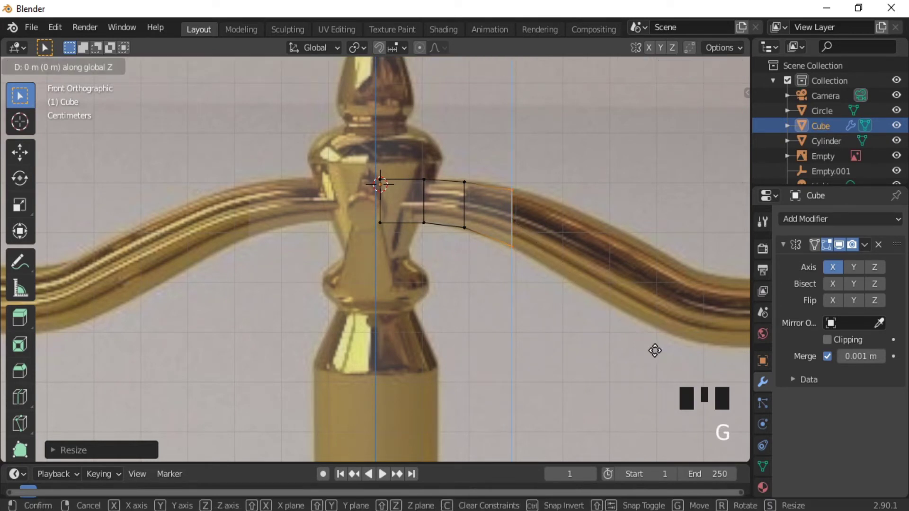
pyautogui.click(655, 349)
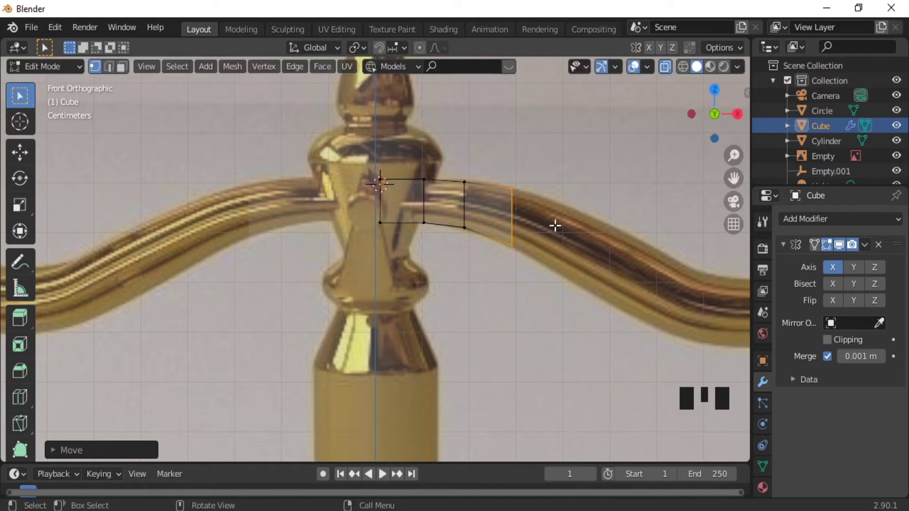
# Extrude a longer segment down the beam's slope, then lower and enlarge its end along Z to fit the reference
pyautogui.press('e')
pyautogui.click(626, 264)
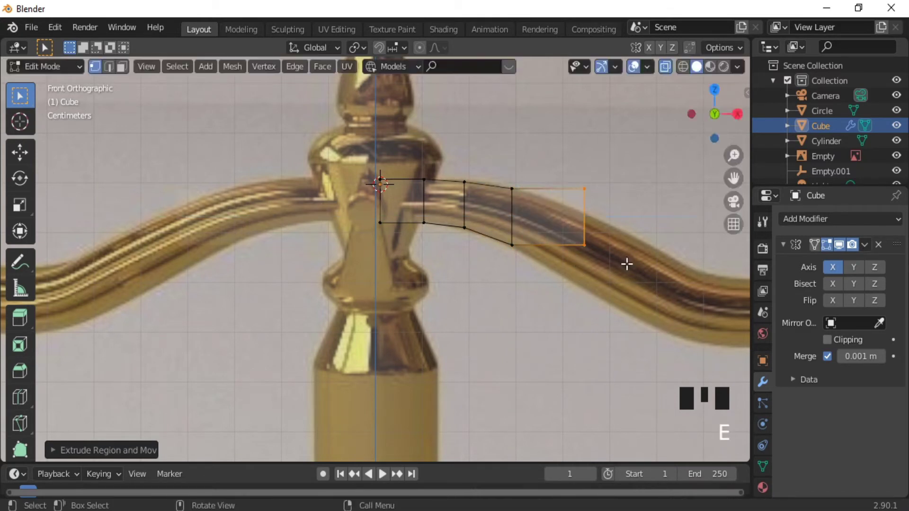
pyautogui.press('g')
pyautogui.press('z')
pyautogui.press('s')
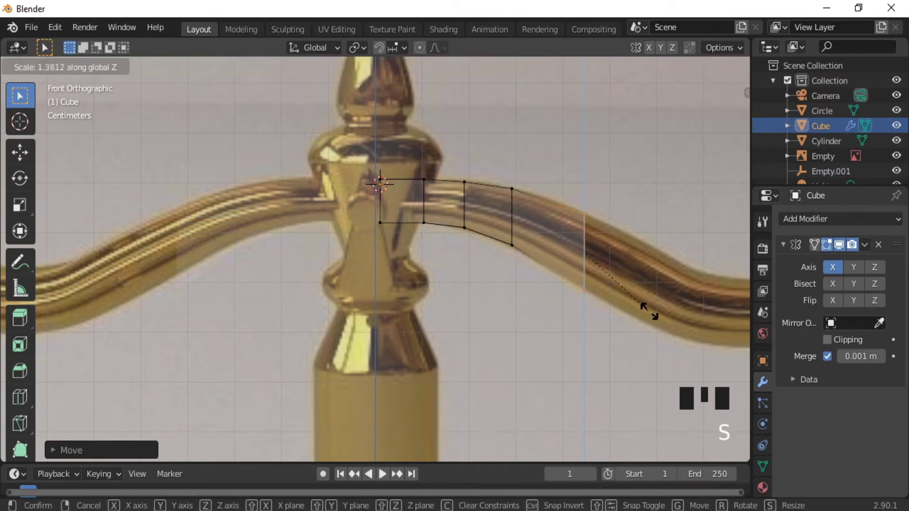
pyautogui.click(643, 313)
pyautogui.press('g')
pyautogui.press('z')
pyautogui.press('s')
pyautogui.click(648, 301)
# Extrude another segment of the beam and lower its end along Z to where the reference starts to level out
pyautogui.press('ctrl+KP_6')
pyautogui.press('ctrl+KP_6')
pyautogui.press('ctrl+KP_6')
pyautogui.press('ctrl+KP_6')
pyautogui.press('ctrl+KP_6')
pyautogui.press('ctrl+KP_6')
pyautogui.press('ctrl+KP_6')
pyautogui.press('ctrl+KP_6')
pyautogui.press('e')
pyautogui.click(729, 338)
pyautogui.press('g')
pyautogui.press('z')
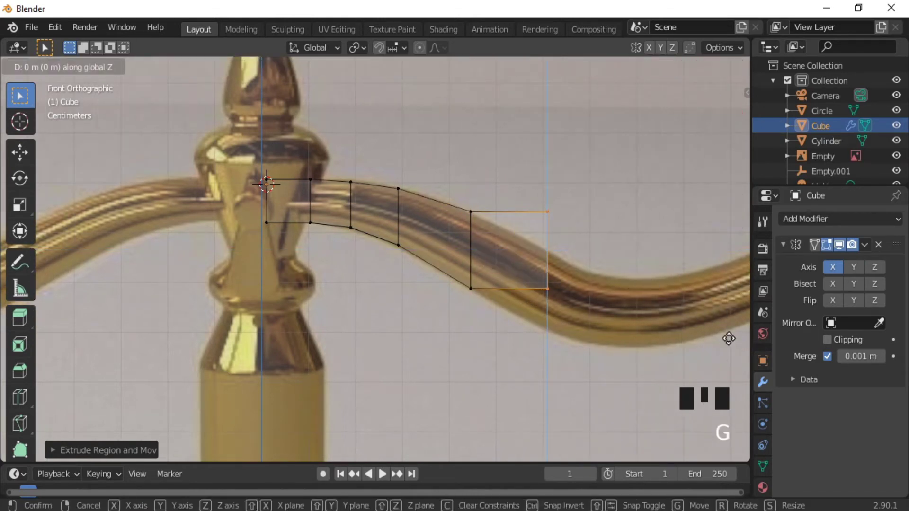
pyautogui.click(722, 381)
# Extrude a short segment into the dip, lower its end about 0.036 m, and shrink it along Z to the beam's thickness
pyautogui.press('e')
pyautogui.click(20, 405)
pyautogui.press('g')
pyautogui.press('z')
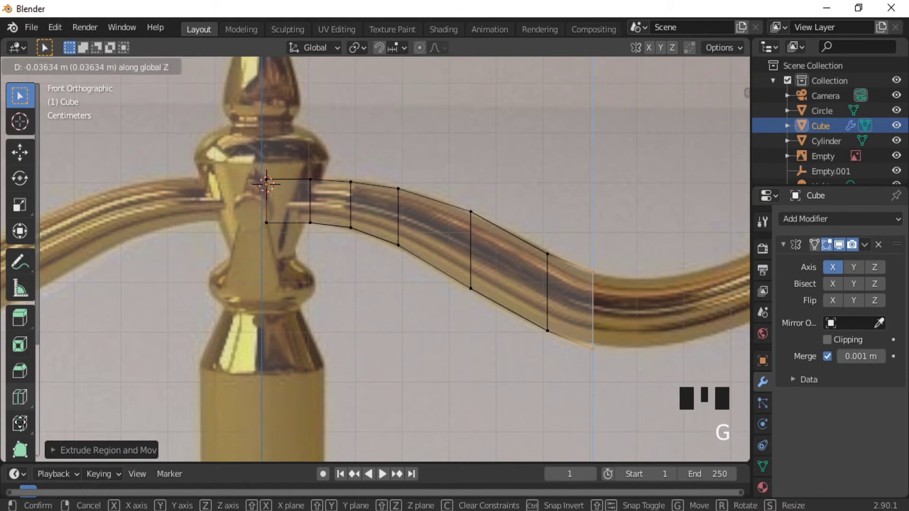
pyautogui.press('Return')
pyautogui.press('s')
pyautogui.press('z')
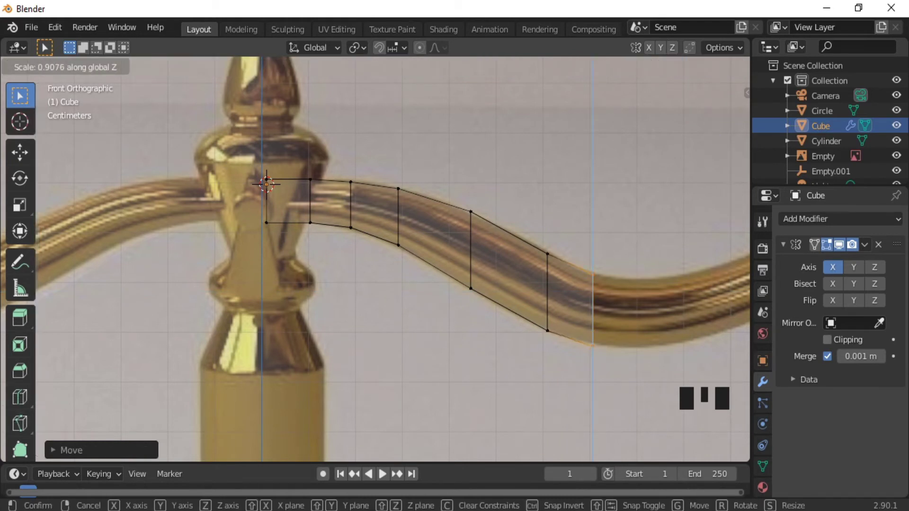
pyautogui.press('Return')
pyautogui.press('g')
pyautogui.press('z')
pyautogui.press('Return')
# Extrude a segment to the lowest point of the beam's dip and lower its end slightly along Z
pyautogui.press('ctrl+KP_6')
pyautogui.press('ctrl+KP_6')
pyautogui.press('ctrl+KP_6')
pyautogui.press('ctrl+KP_6')
pyautogui.press('ctrl+KP_6')
pyautogui.press('ctrl+KP_6')
pyautogui.press('ctrl+KP_6')
pyautogui.press('ctrl+KP_6')
pyautogui.press('ctrl+KP_6')
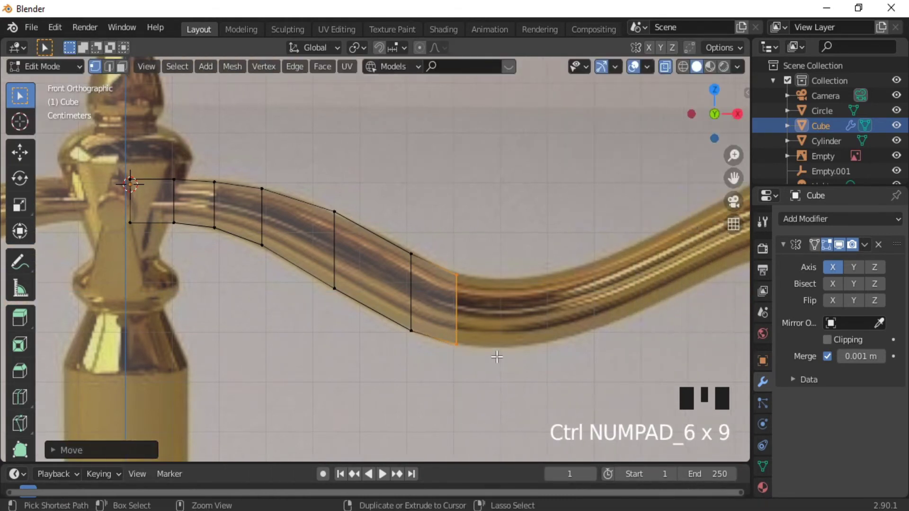
pyautogui.press('ctrl+KP_6')
pyautogui.press('e')
pyautogui.press('Return')
pyautogui.press('g')
pyautogui.press('x')
pyautogui.press('Return')
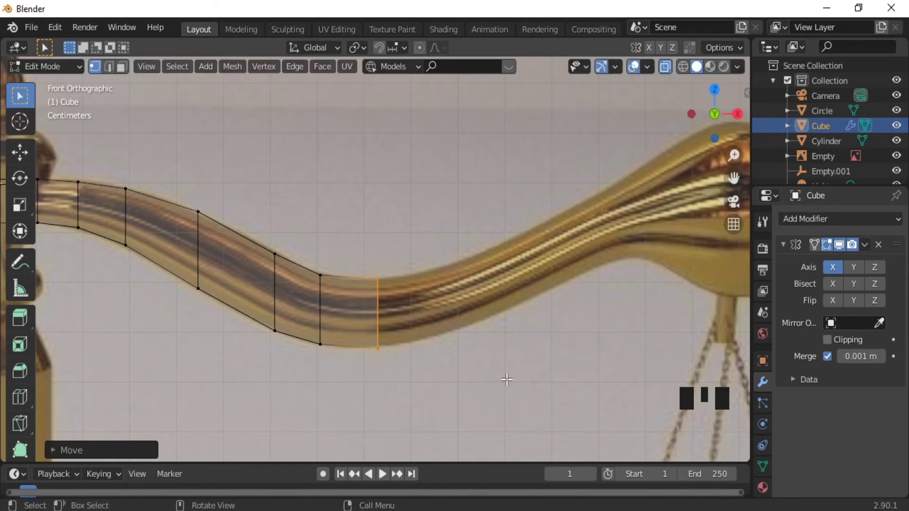
# Extrude two short segments out of the dip, raising each end along Z to follow the start of the upward curve
pyautogui.press('e')
pyautogui.press('Return')
pyautogui.press('g')
pyautogui.press('x')
pyautogui.press('Return')
pyautogui.press('e')
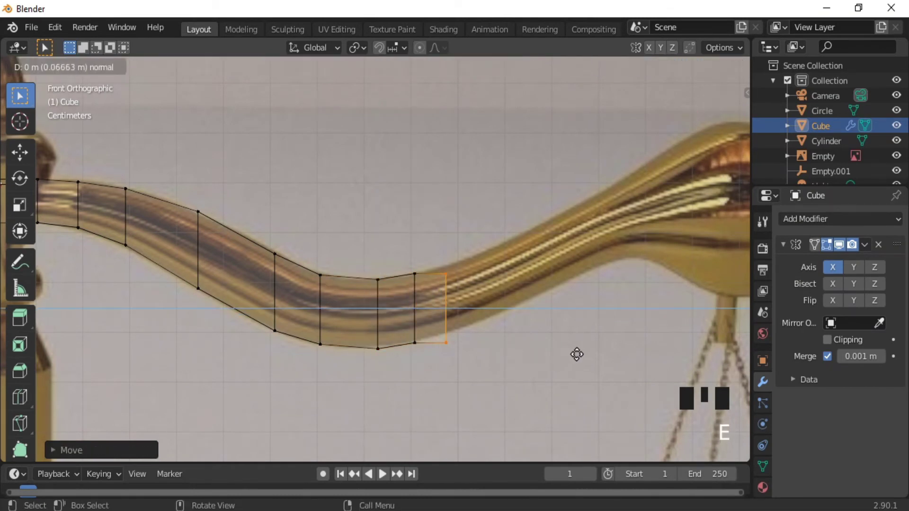
pyautogui.press('Return')
pyautogui.press('g')
pyautogui.press('z')
pyautogui.press('Return')
# Extrude two longer segments up the rising part of the beam, raising each end along Z onto the reference
pyautogui.press('e')
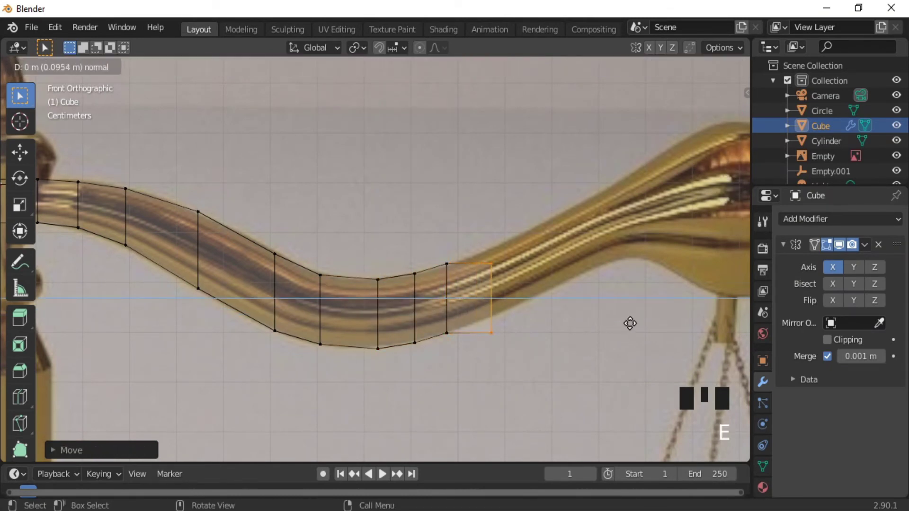
pyautogui.press('Return')
pyautogui.press('g')
pyautogui.press('x')
pyautogui.press('Return')
pyautogui.press('e')
pyautogui.press('Return')
pyautogui.press('g')
pyautogui.press('z')
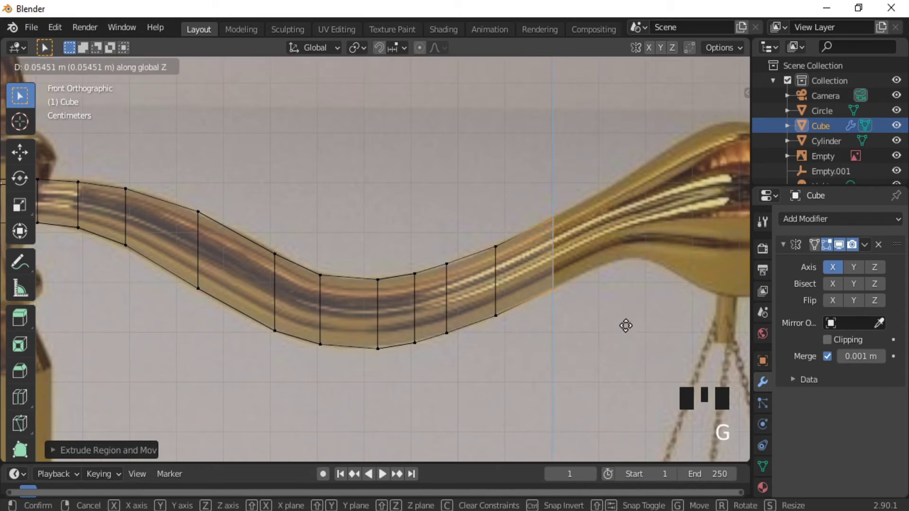
pyautogui.press('Return')
# Extrude a segment up to the neck before the beam's bulb and adjust its end's height along Z to the reference
pyautogui.press('ctrl+KP_6')
pyautogui.press('e')
pyautogui.press('Return')
pyautogui.press('g')
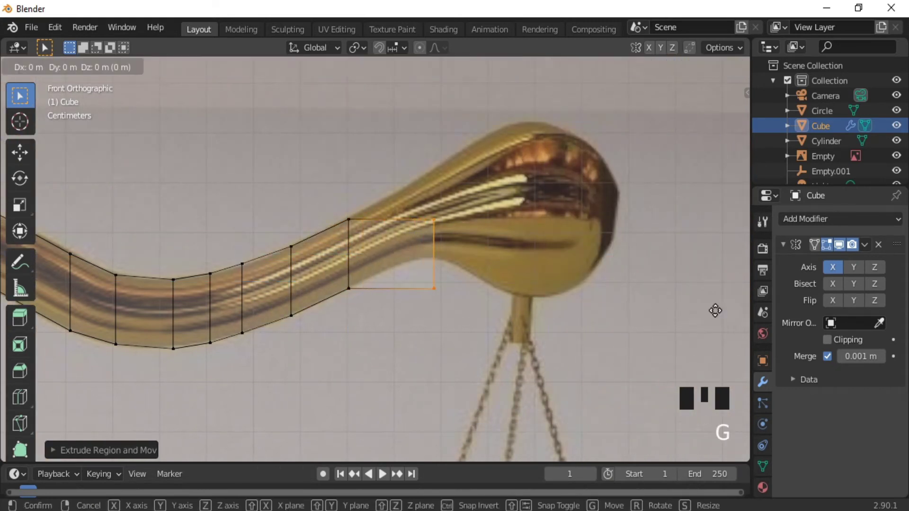
pyautogui.press('z')
pyautogui.press('Return')
pyautogui.press('g')
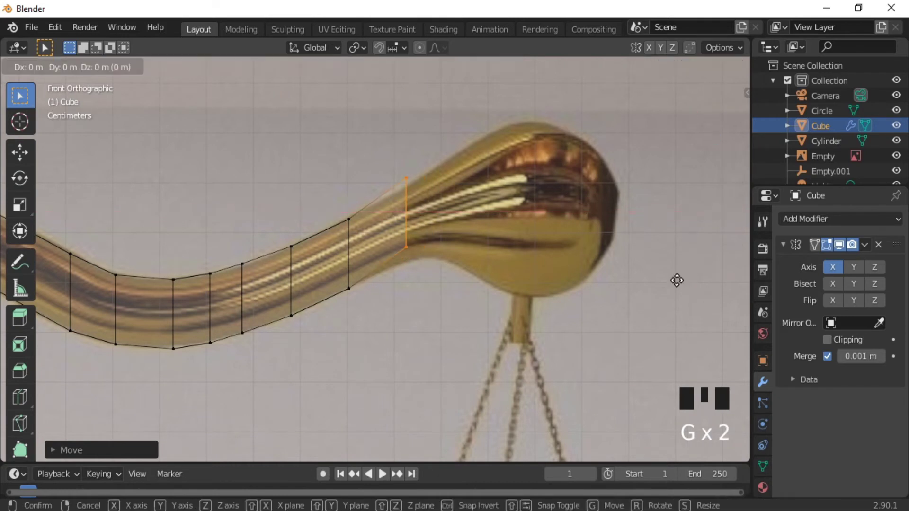
pyautogui.press('z')
pyautogui.press('Return')
# Extrude a short segment into the base of the bulb, then raise and enlarge its end along Z to match the outline
pyautogui.press('e')
pyautogui.press('Return')
pyautogui.press('g')
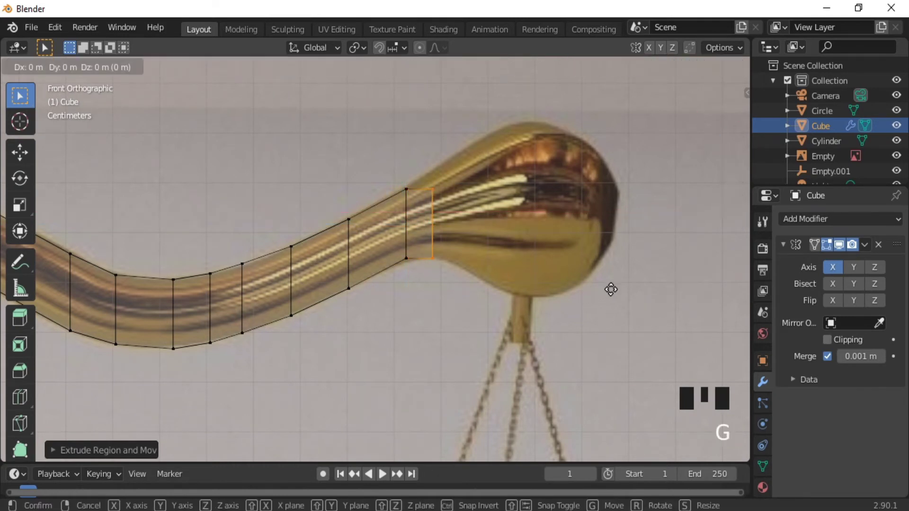
pyautogui.press('z')
pyautogui.press('Return')
pyautogui.press('s')
pyautogui.press('z')
pyautogui.press('Return')
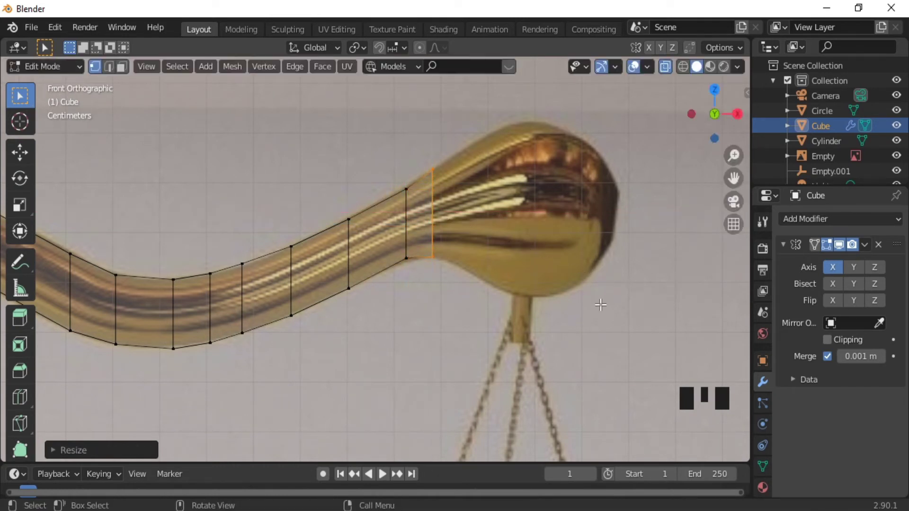
# Extrude a segment further into the flaring bulb, enlarging its end along Z and adjusting its height to the reference
pyautogui.press('e')
pyautogui.press('Return')
pyautogui.press('s')
pyautogui.press('z')
pyautogui.press('Return')
pyautogui.press('g')
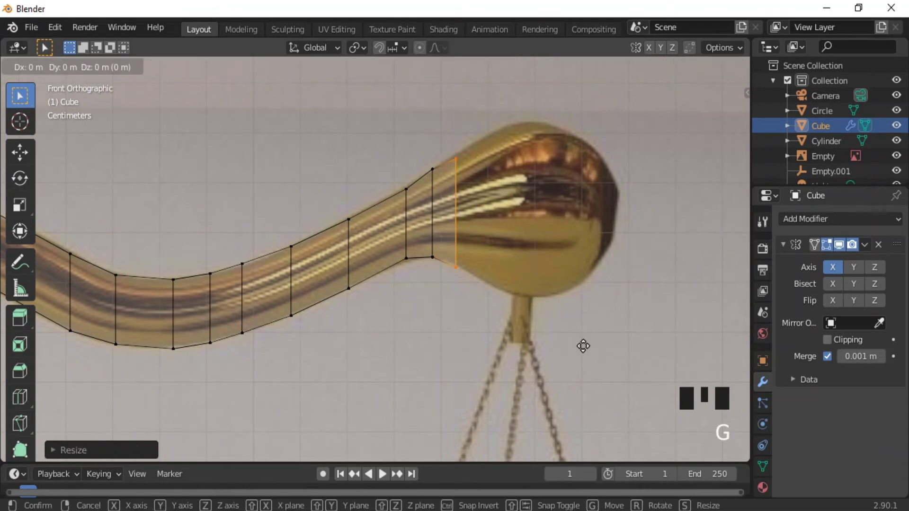
pyautogui.press('z')
pyautogui.press('Return')
# Extrude another segment toward the bulb's widest part, then scale up and shift its end along Z to match the outline
pyautogui.press('e')
pyautogui.press('Return')
pyautogui.press('s')
pyautogui.press('z')
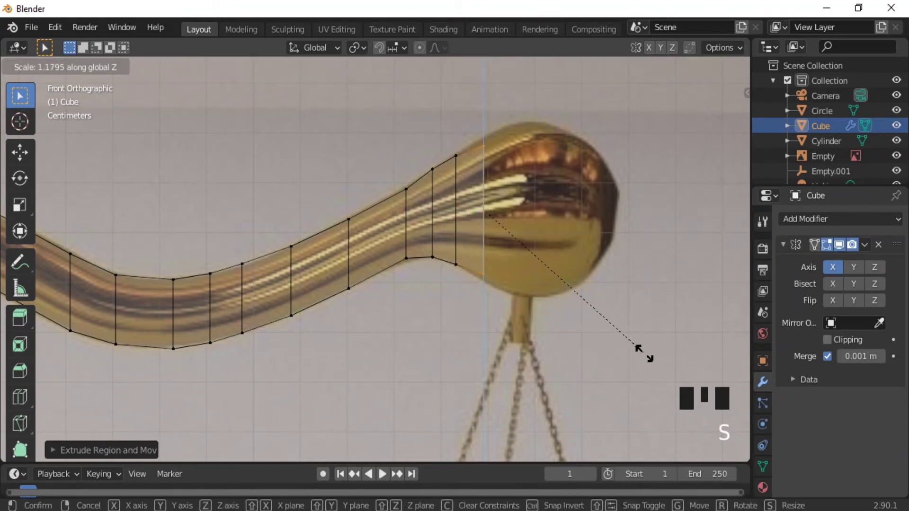
pyautogui.press('Return')
pyautogui.press('g')
pyautogui.press('z')
pyautogui.press('Return')
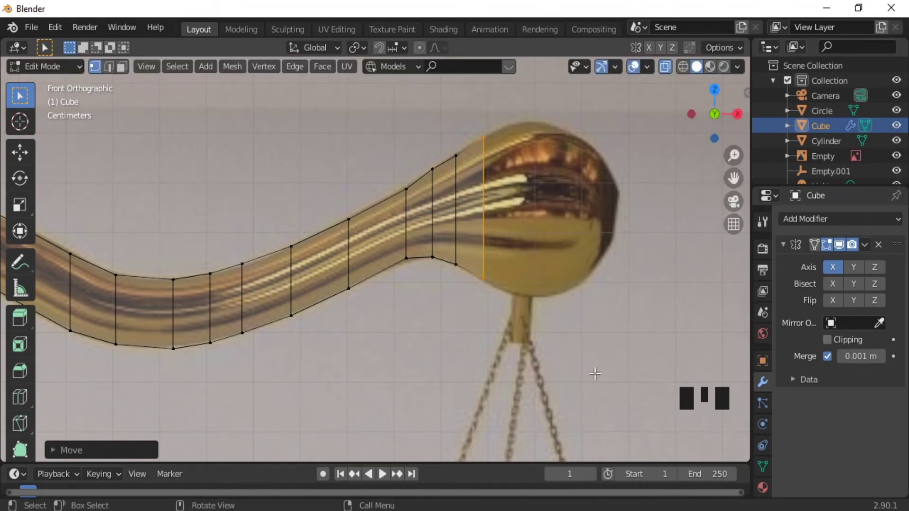
# Extrude a segment to the bulb's widest point and scale its end by about 1.24 along Z
pyautogui.press('e')
pyautogui.press('Return')
pyautogui.press('s')
pyautogui.press('z')
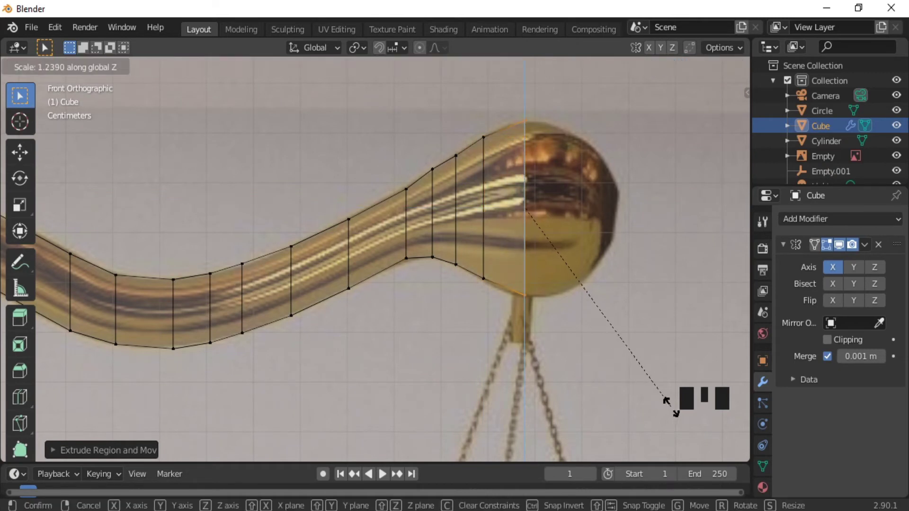
pyautogui.press('Return')
# Extrude a segment just past the bulb's widest point and rescale its end along Z to follow the rounding outline
pyautogui.press('e')
pyautogui.press('Return')
pyautogui.press('s')
pyautogui.press('z')
pyautogui.press('Return')
pyautogui.press('g')
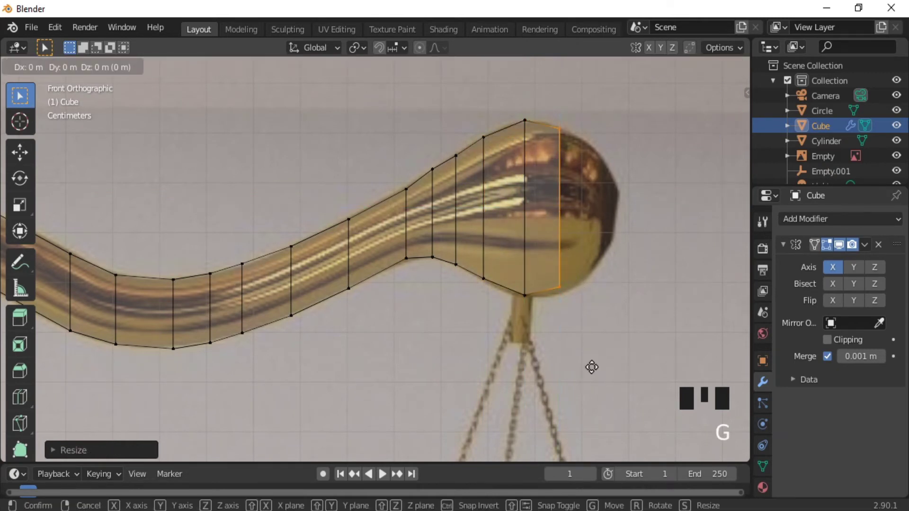
pyautogui.press('Return')
pyautogui.press('s')
pyautogui.press('z')
pyautogui.press('Return')
# Extrude a segment with its end narrowed along Z to the bulb's outline, plus a last short one reaching the tip
pyautogui.press('e')
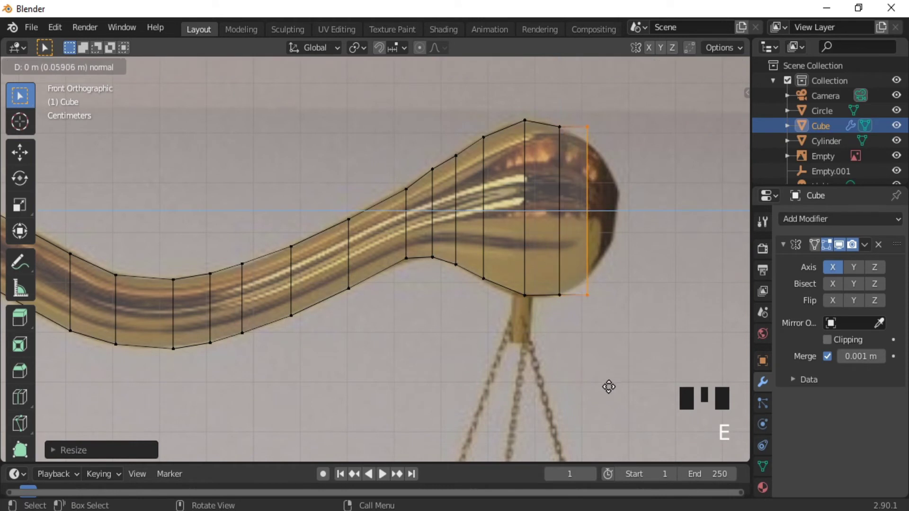
pyautogui.press('Return')
pyautogui.press('s')
pyautogui.press('z')
pyautogui.press('Return')
pyautogui.press('e')
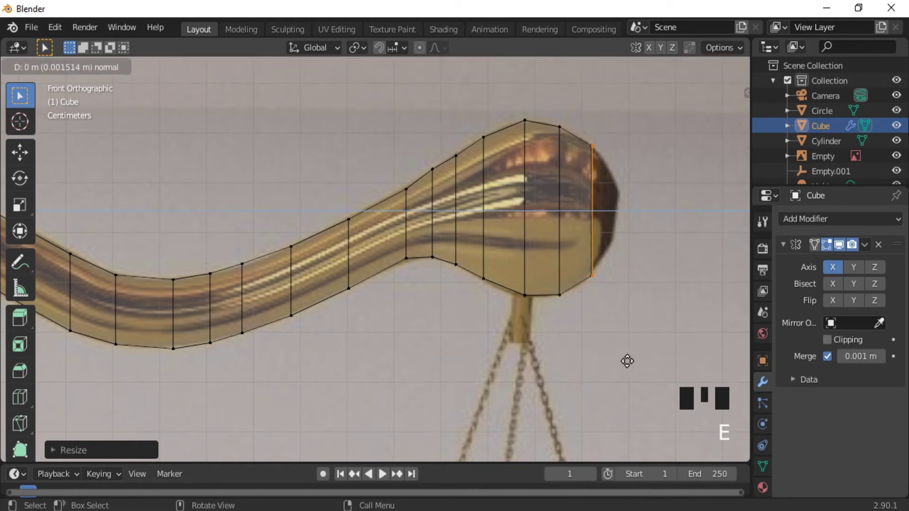
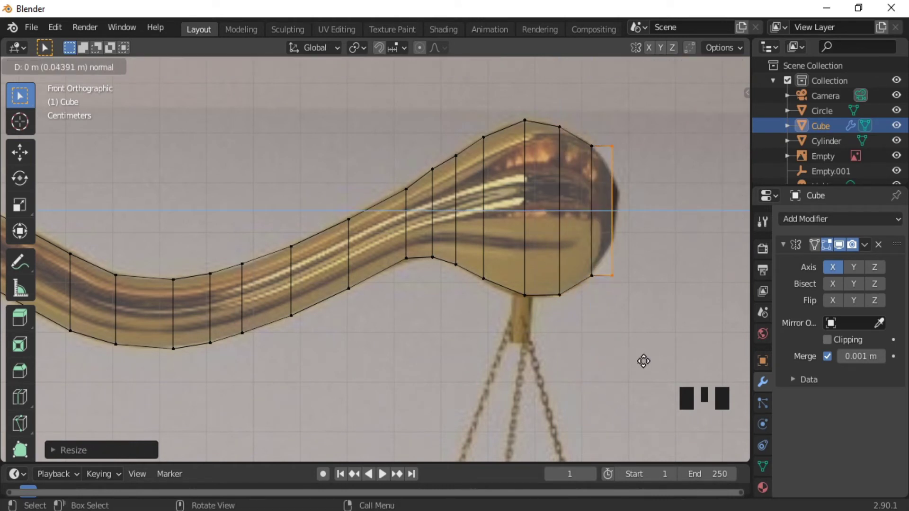
pyautogui.press('Return')
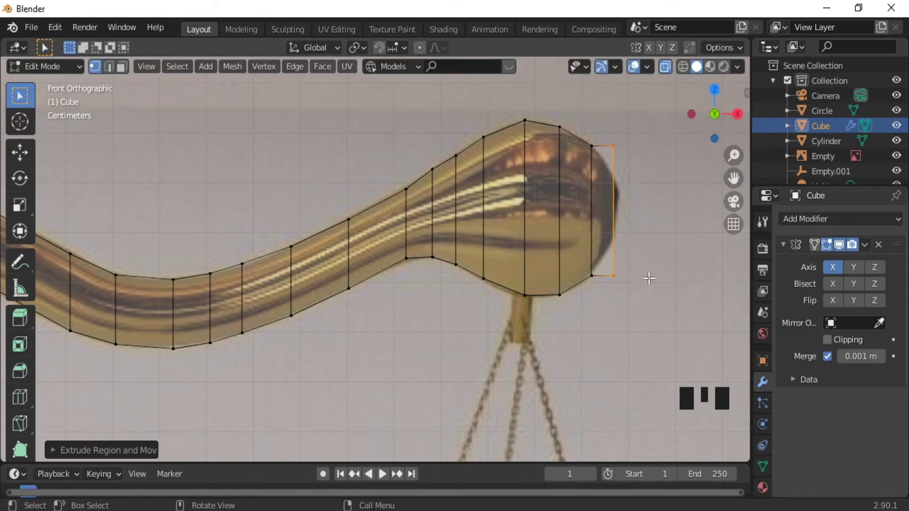
# Raise the lower edge of the bulb's end face about 0.07 m along Z onto the reference outline
pyautogui.moveTo(652, 275); pyautogui.dragTo(628, 275, button='middle')
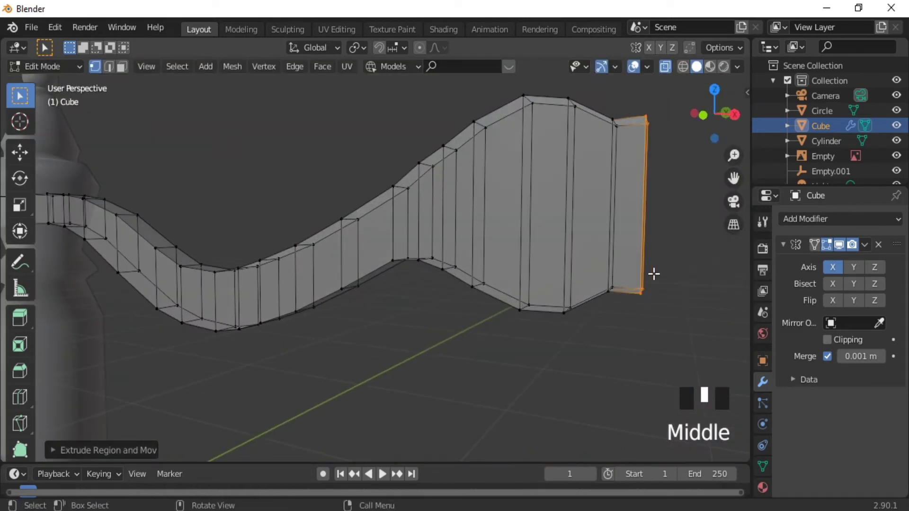
pyautogui.click(635, 302)
pyautogui.press('KP_1')
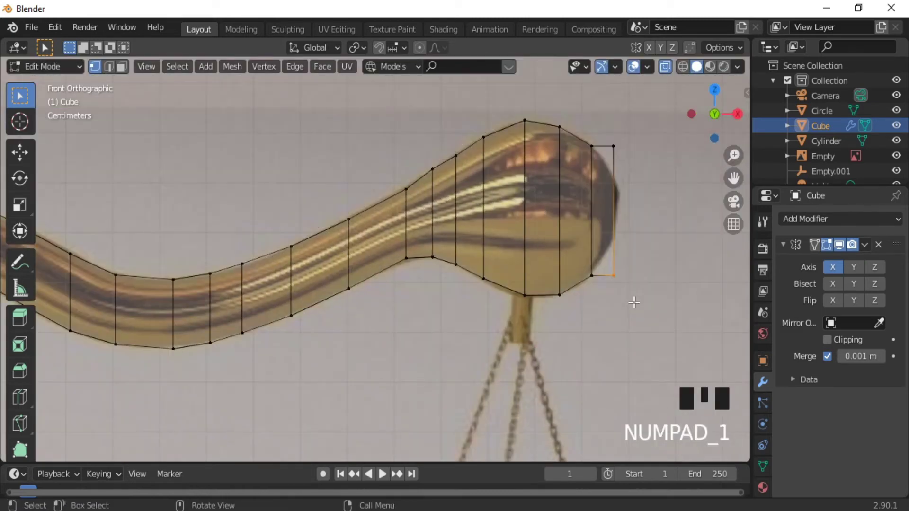
pyautogui.press('g')
pyautogui.press('z')
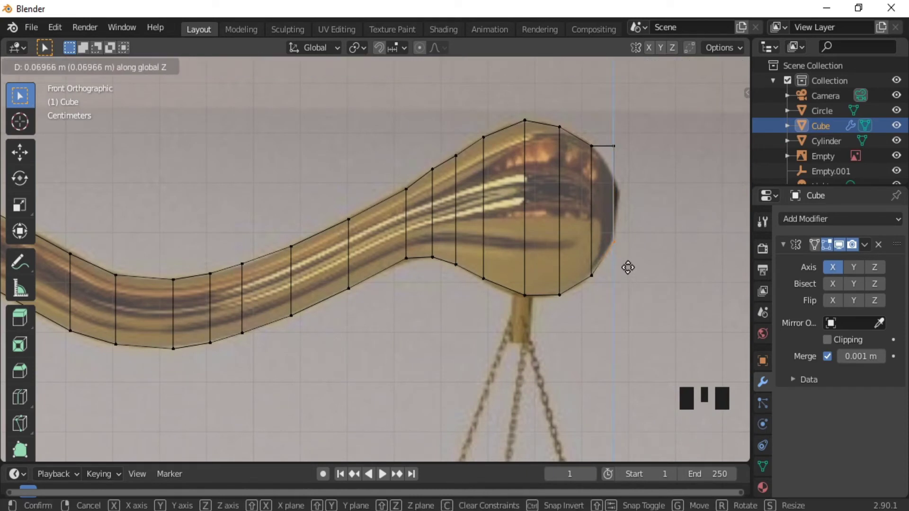
pyautogui.click(628, 267)
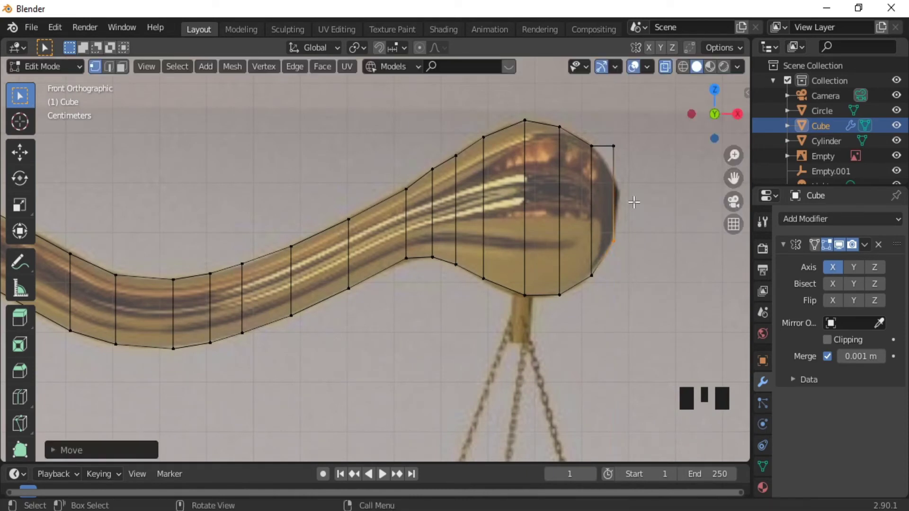
# Lower the upper edge of the bulb's end face along Z onto the reference outline
pyautogui.click(613, 145)
pyautogui.press('g')
pyautogui.press('z')
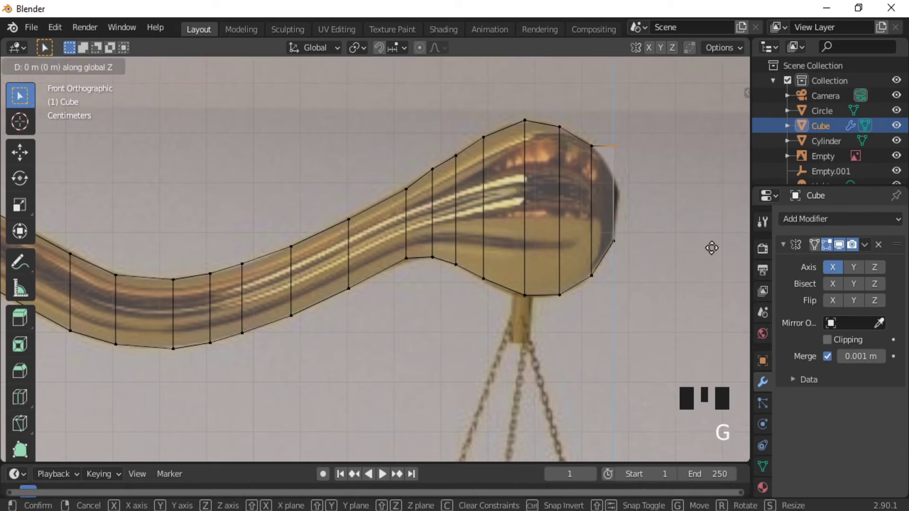
pyautogui.click(713, 278)
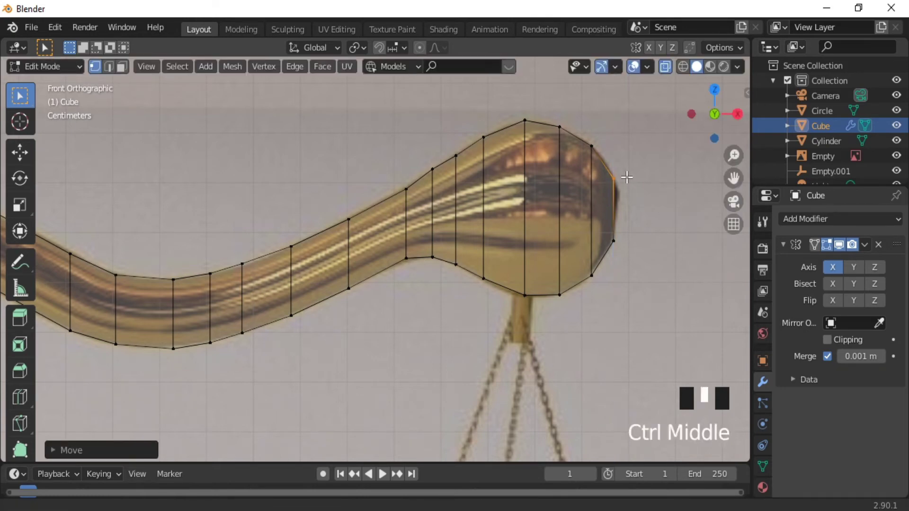
pyautogui.keyDown('ctrl'); pyautogui.moveTo(626, 176); pyautogui.dragTo(525, 318, button='middle'); pyautogui.keyUp('ctrl')
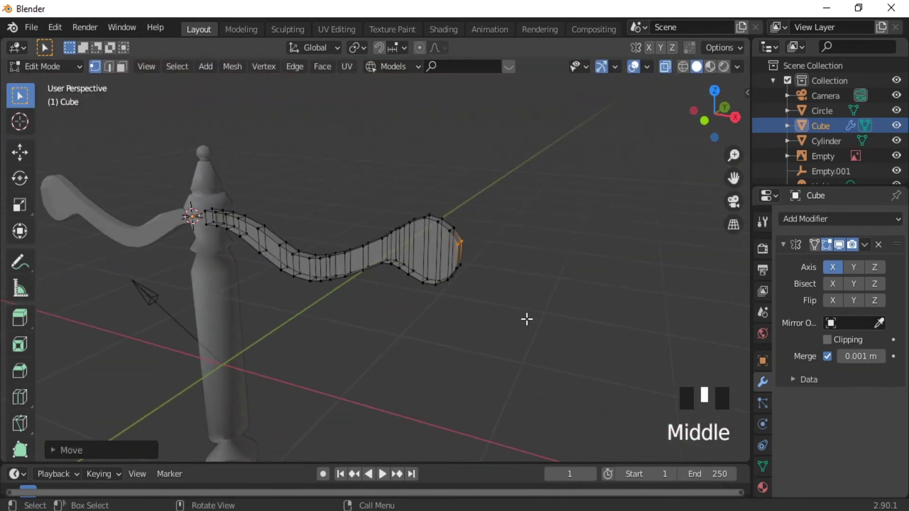
pyautogui.press('a')
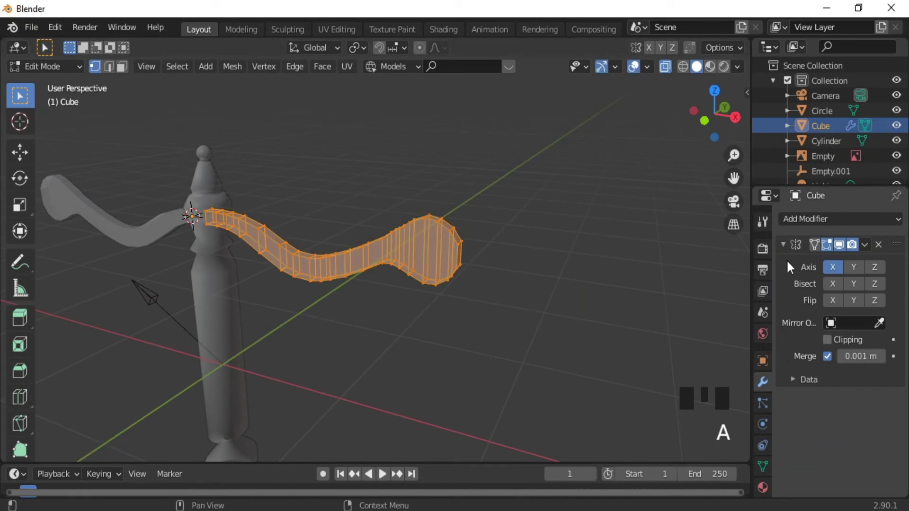
pyautogui.click(783, 244)
pyautogui.click(805, 218)
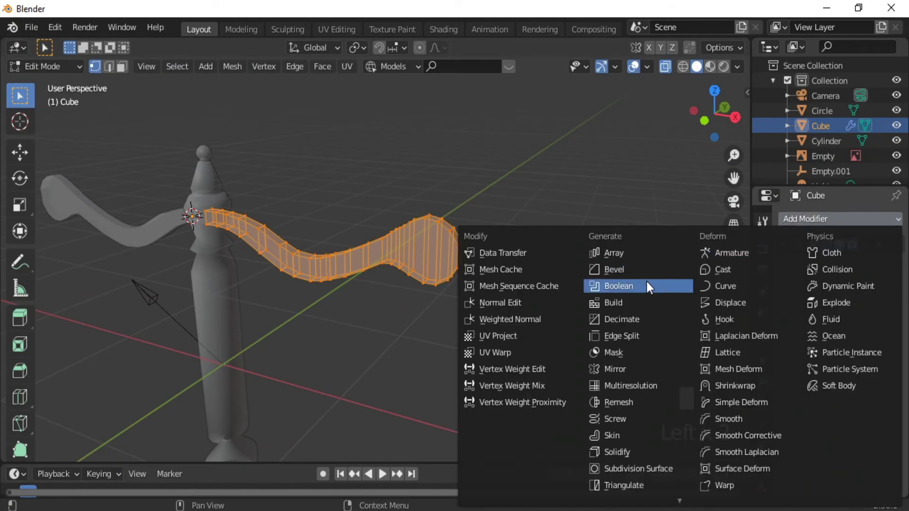
pyautogui.click(604, 365)
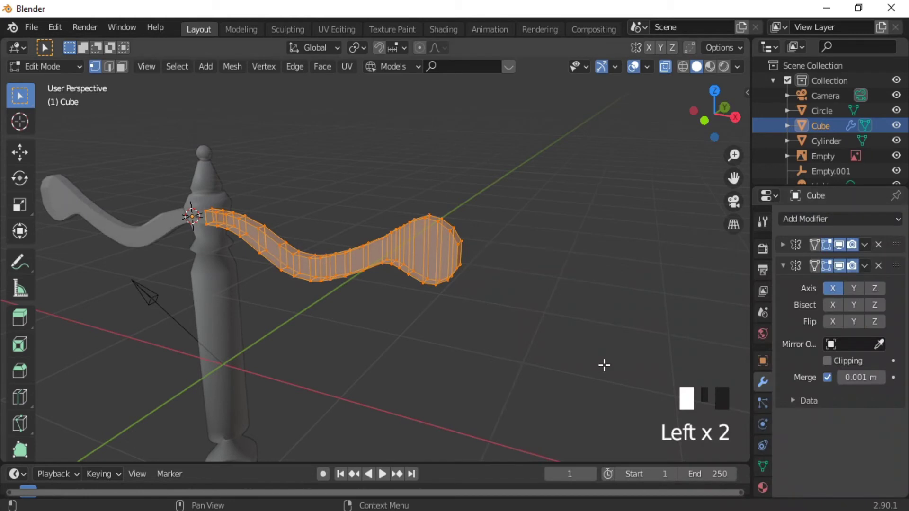
pyautogui.click(876, 267)
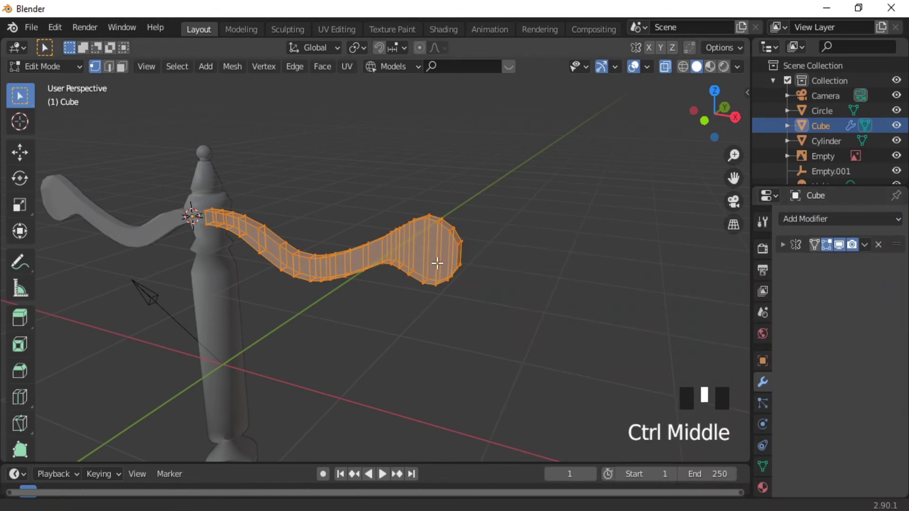
# Turn off X-ray display, return to Object Mode in front view and shade the beam smooth
pyautogui.keyDown('ctrl'); pyautogui.moveTo(437, 264); pyautogui.dragTo(371, 289, button='middle'); pyautogui.keyUp('ctrl')
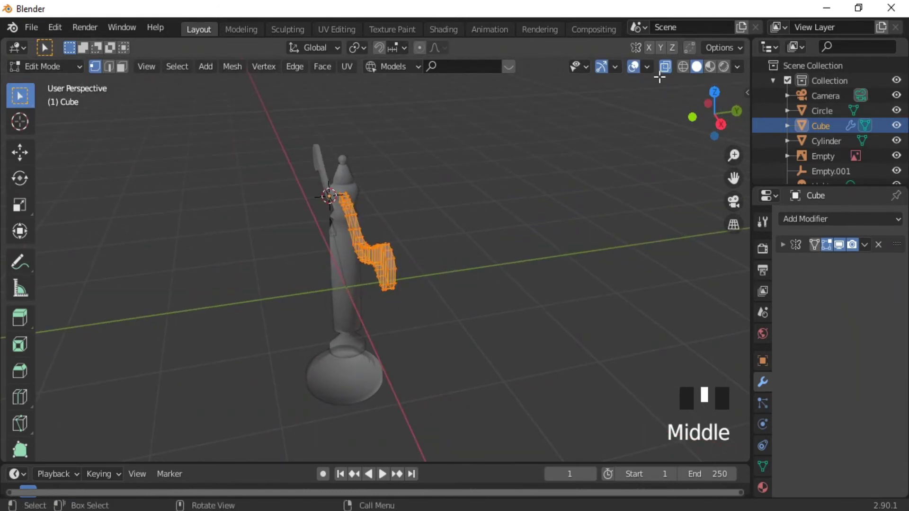
pyautogui.click(660, 77)
pyautogui.click(665, 67)
pyautogui.keyDown('ctrl'); pyautogui.moveTo(491, 282); pyautogui.dragTo(609, 242, button='middle'); pyautogui.keyUp('ctrl')
pyautogui.press('KP_1')
pyautogui.press('Tab')
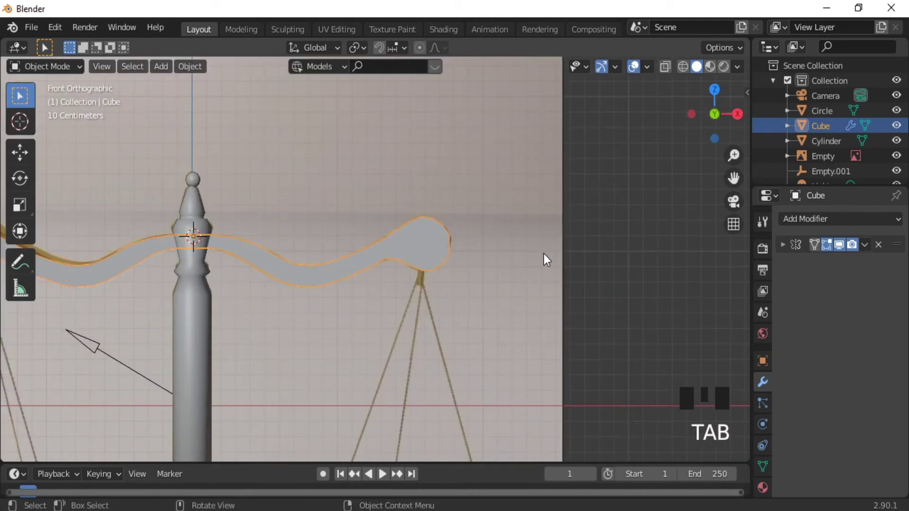
pyautogui.rightClick(544, 254)
pyautogui.click(516, 258)
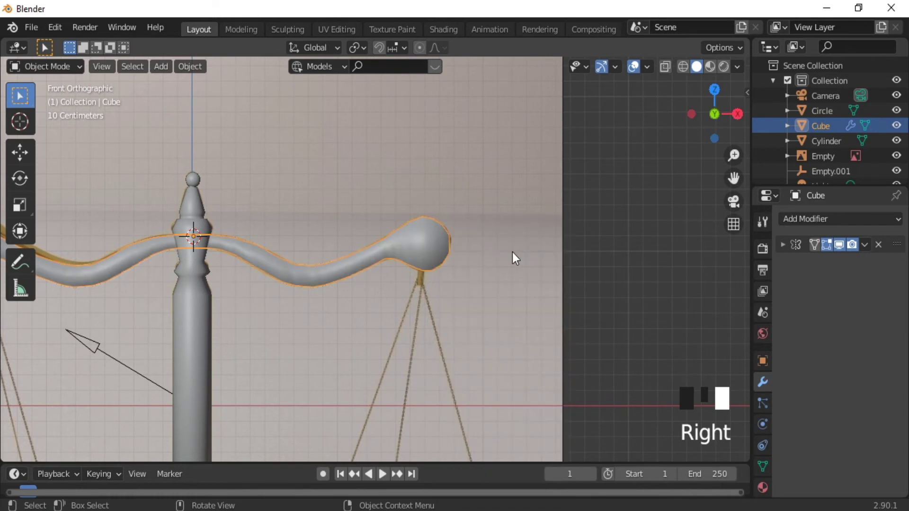
# Place the 3D cursor at the underside of the bulb and add a cylinder there, scaled down to a small size
pyautogui.keyDown('shift'); pyautogui.rightClick(421, 269); pyautogui.keyUp('shift')
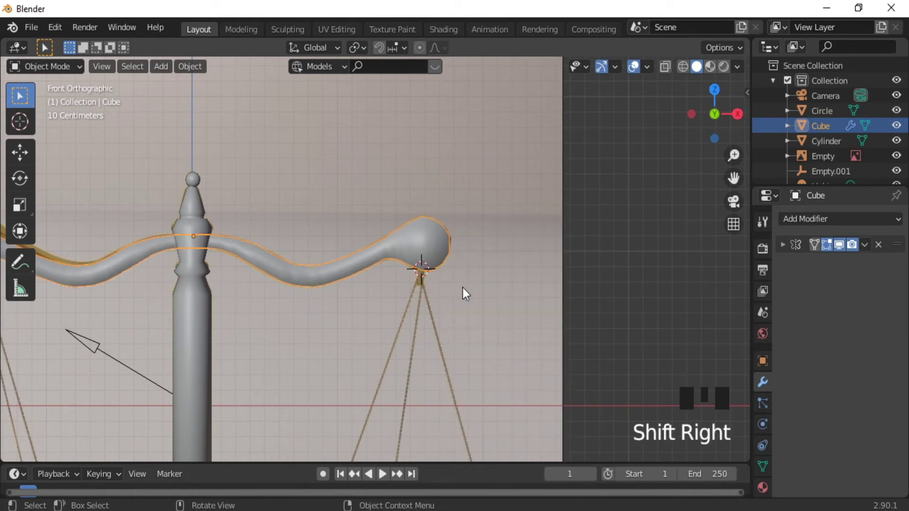
pyautogui.hotkey('shift', 'a')
pyautogui.moveTo(421, 205)
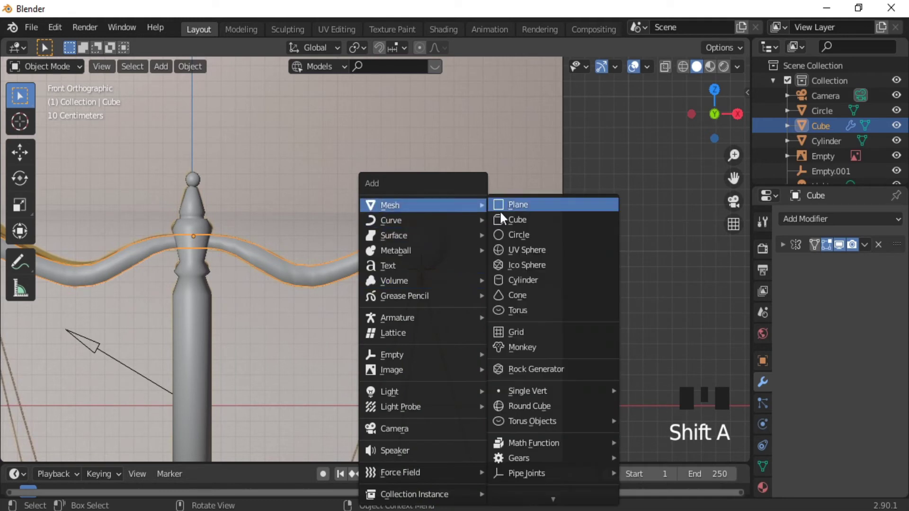
pyautogui.click(515, 278)
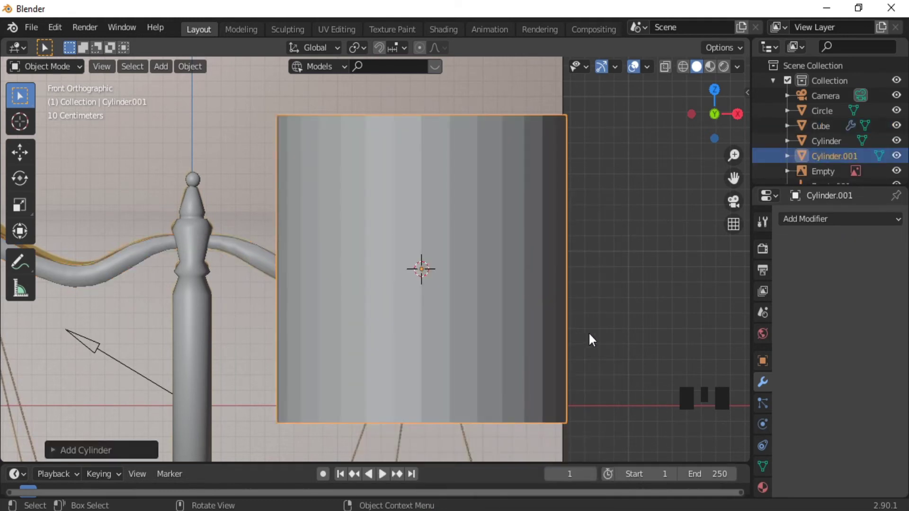
pyautogui.press('s')
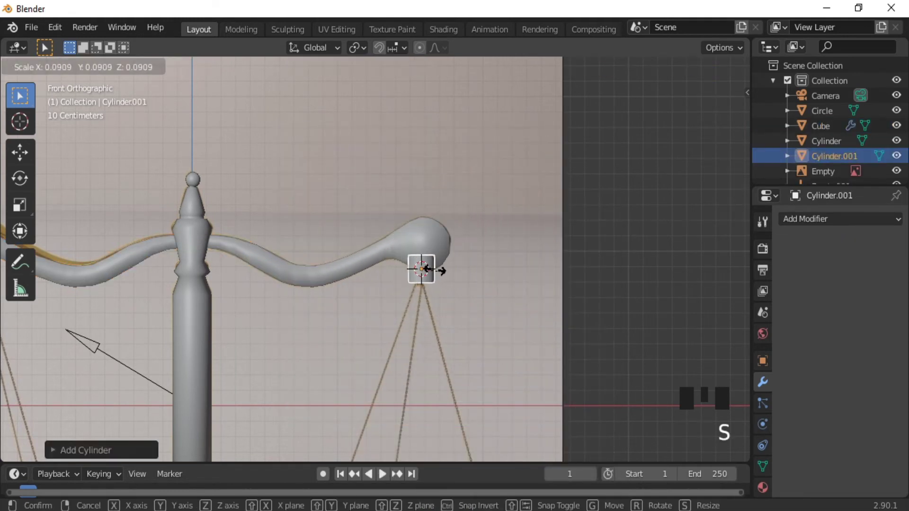
pyautogui.click(431, 273)
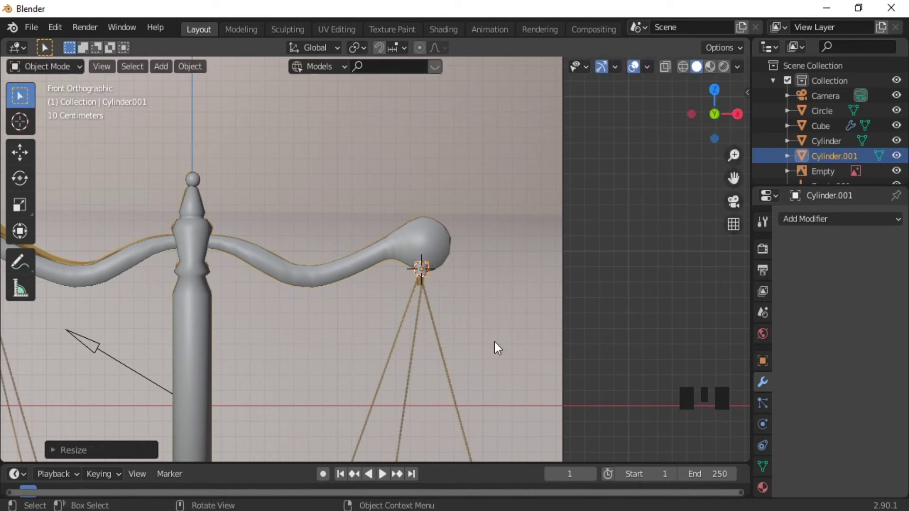
# With X-ray display on, move the cylinder down along Z onto the hanger stub and scale it closer to the stub's width
pyautogui.press('Tab')
pyautogui.keyDown('ctrl'); pyautogui.moveTo(493, 340); pyautogui.dragTo(580, 294, button='middle'); pyautogui.keyUp('ctrl')
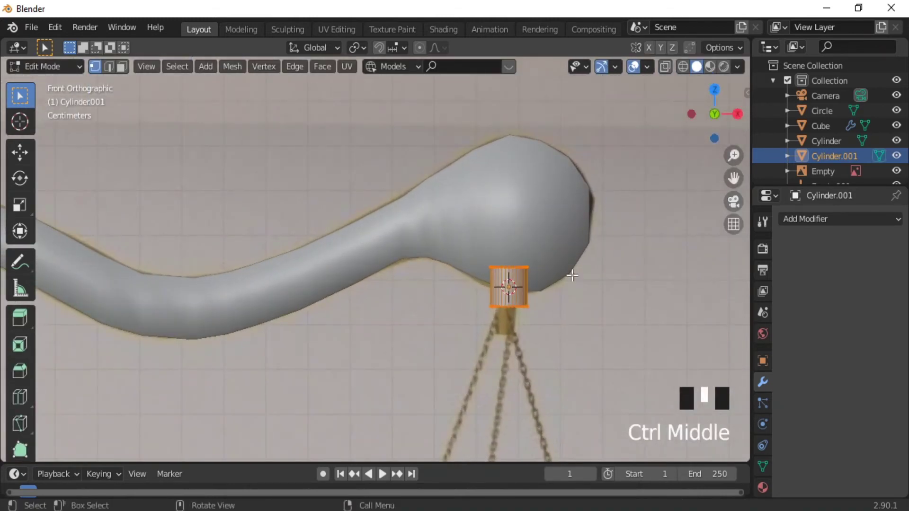
pyautogui.press('Tab')
pyautogui.click(709, 66)
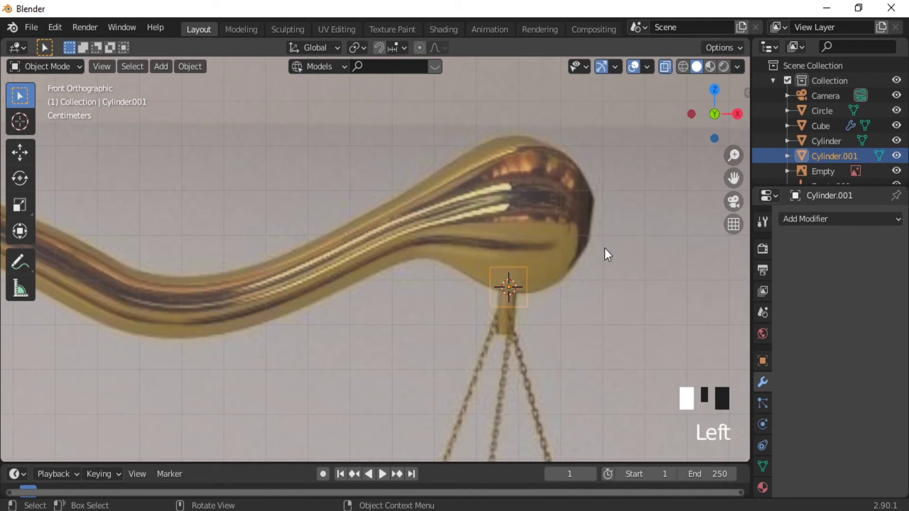
pyautogui.press('g')
pyautogui.press('z')
pyautogui.click(599, 270)
pyautogui.press('s')
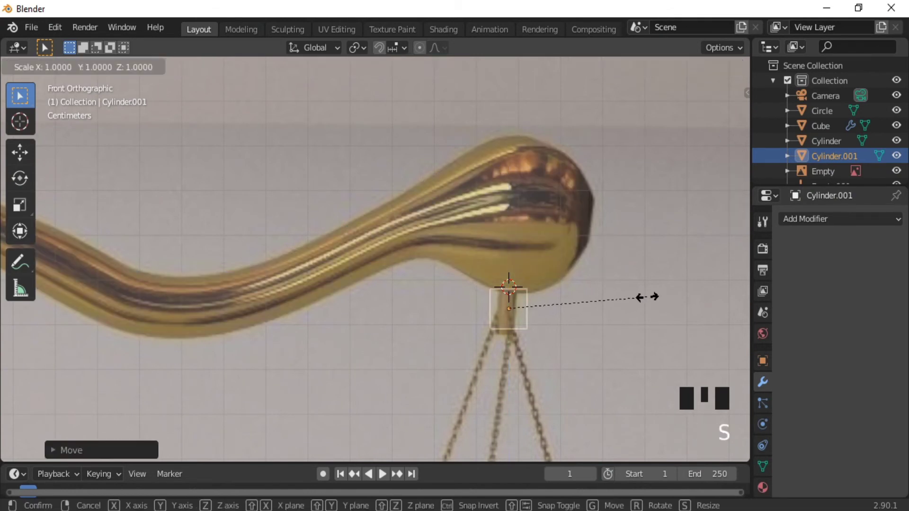
pyautogui.click(601, 304)
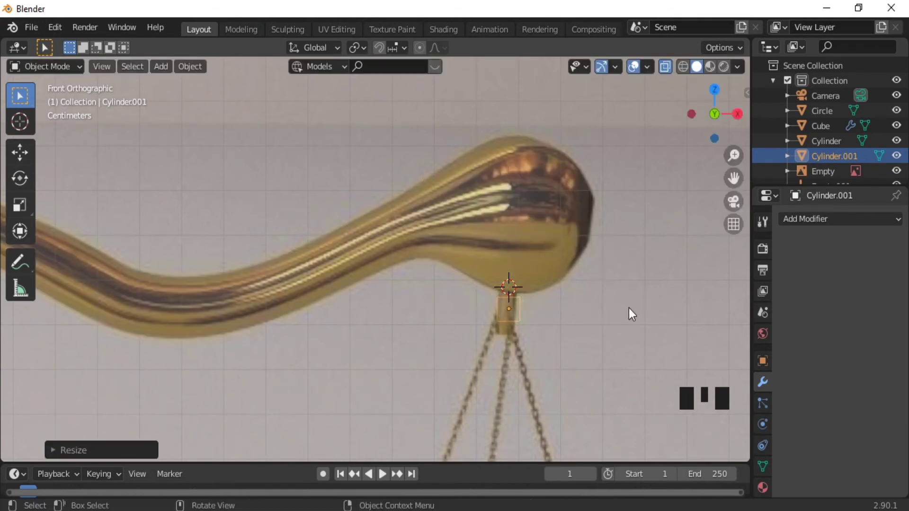
# Tilt the cylinder slightly to follow the hanger stub and shift it along X to centre it on the reference
pyautogui.press('r')
pyautogui.rightClick(616, 325)
pyautogui.press('g')
pyautogui.press('x')
pyautogui.click(625, 317)
# Fit the cylinder's width to the hanger stub, stretch it along Z to the stub's length, and open its mesh for editing
pyautogui.press('s')
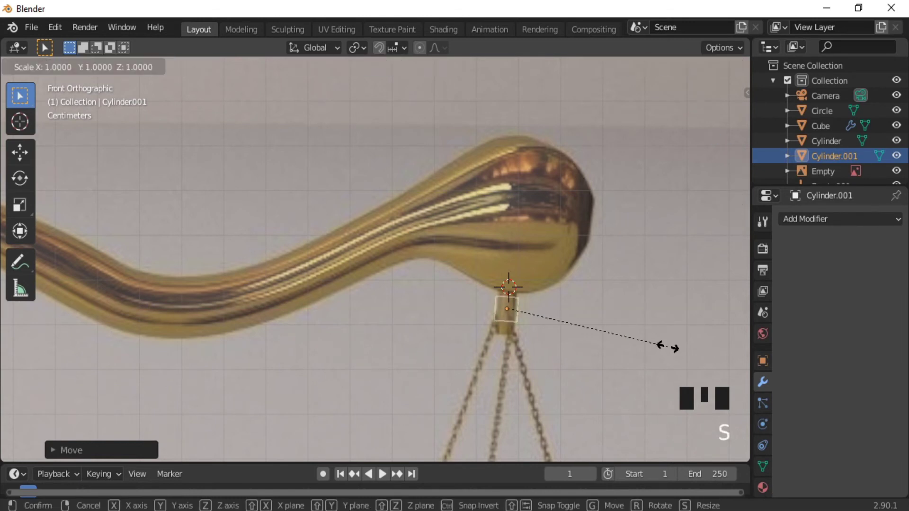
pyautogui.click(653, 348)
pyautogui.press('s')
pyautogui.press('z')
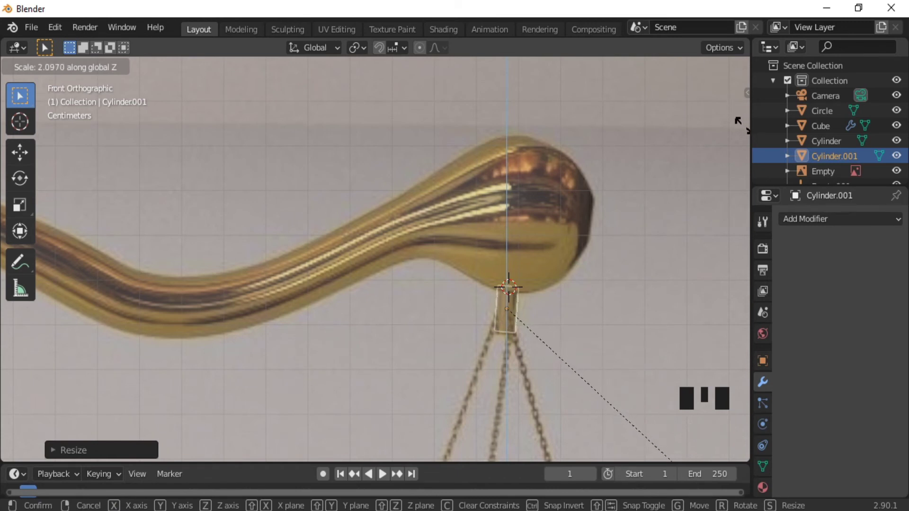
pyautogui.click(7, 132)
pyautogui.press('Tab')
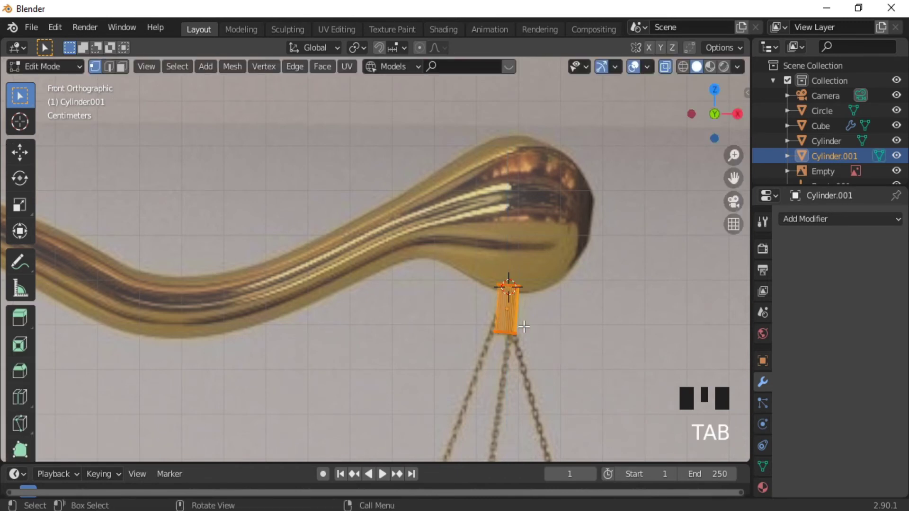
# Taper the hanger cylinder by scaling down its upper edge loop, and return to Object Mode with X-ray display off
pyautogui.keyDown('ctrl'); pyautogui.moveTo(538, 353); pyautogui.dragTo(585, 302, button='middle'); pyautogui.keyUp('ctrl')
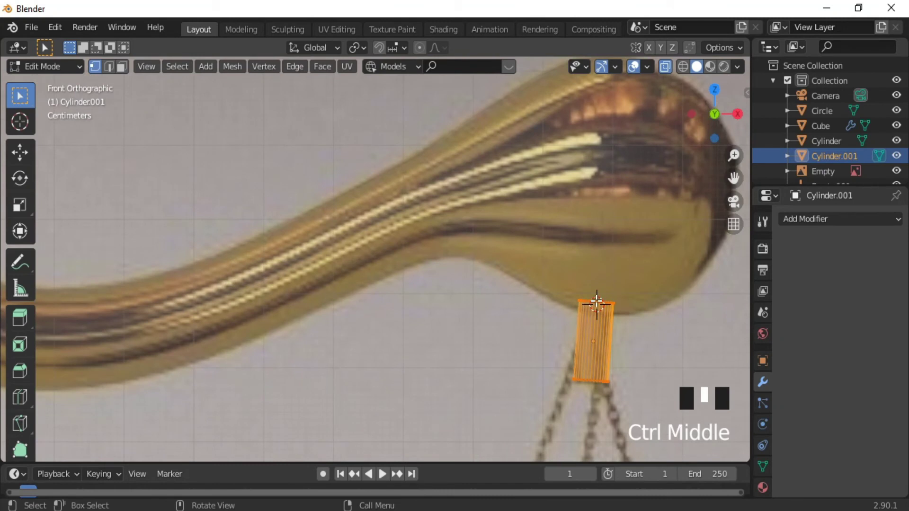
pyautogui.click(110, 66)
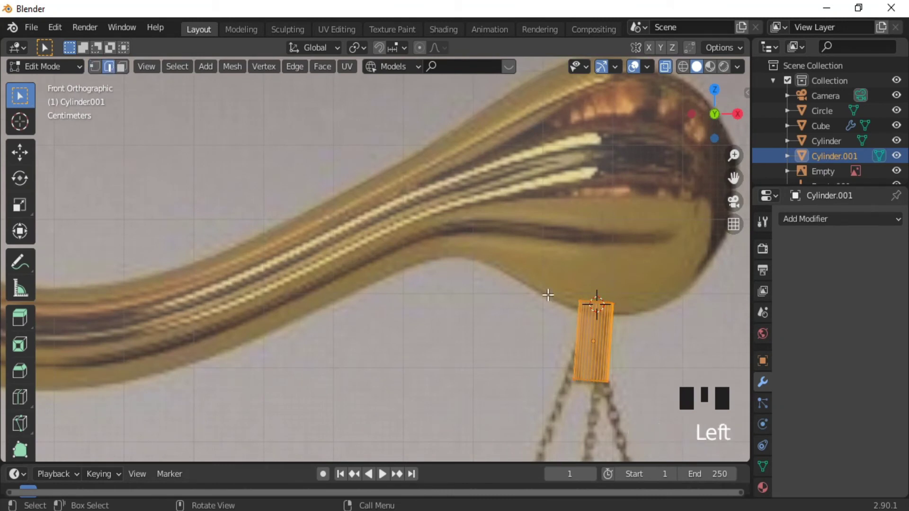
pyautogui.click(597, 301)
pyautogui.doubleClick(596, 301)
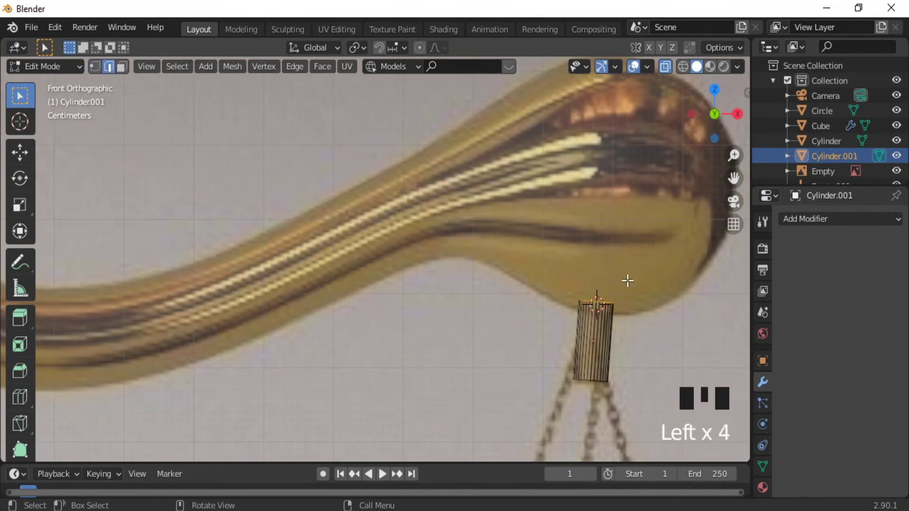
pyautogui.moveTo(627, 281)
pyautogui.mouseDown(button='middle')
pyautogui.moveTo(564, 306)
pyautogui.moveTo(634, 286)
pyautogui.mouseUp(button='middle')
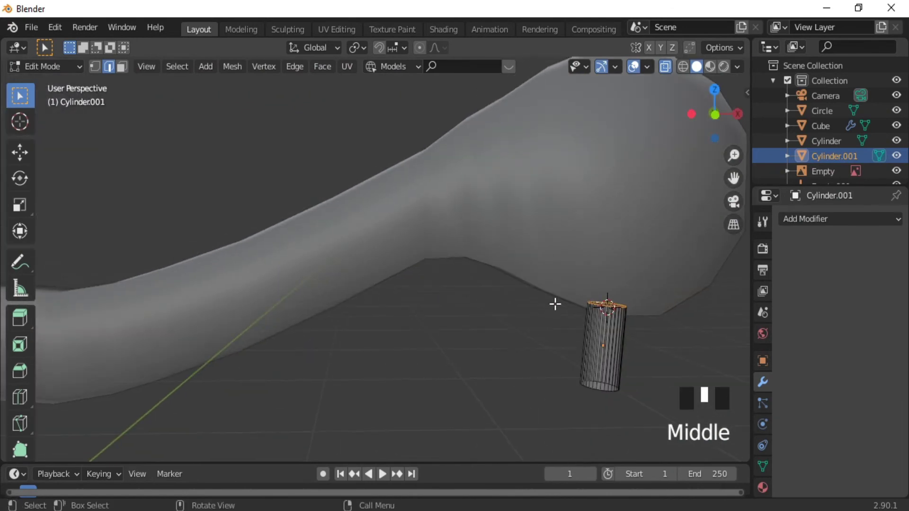
pyautogui.press('KP_1')
pyautogui.press('s')
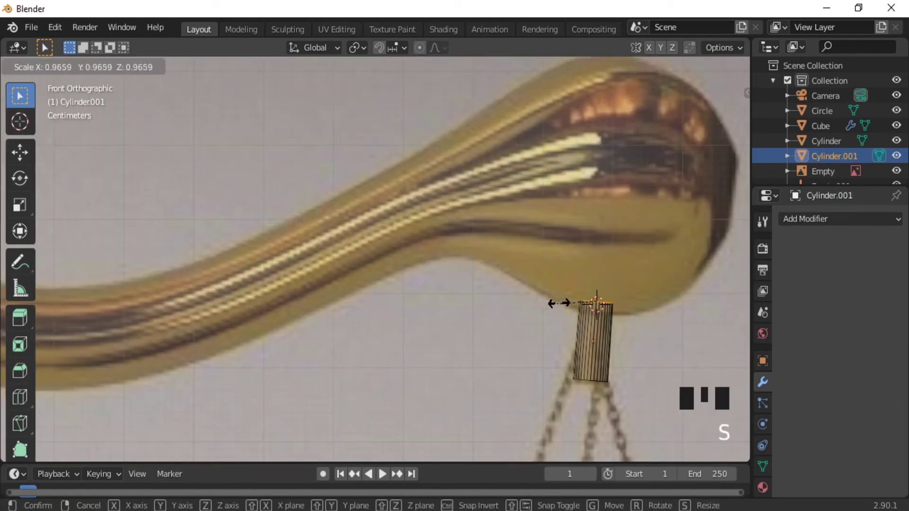
pyautogui.click(569, 301)
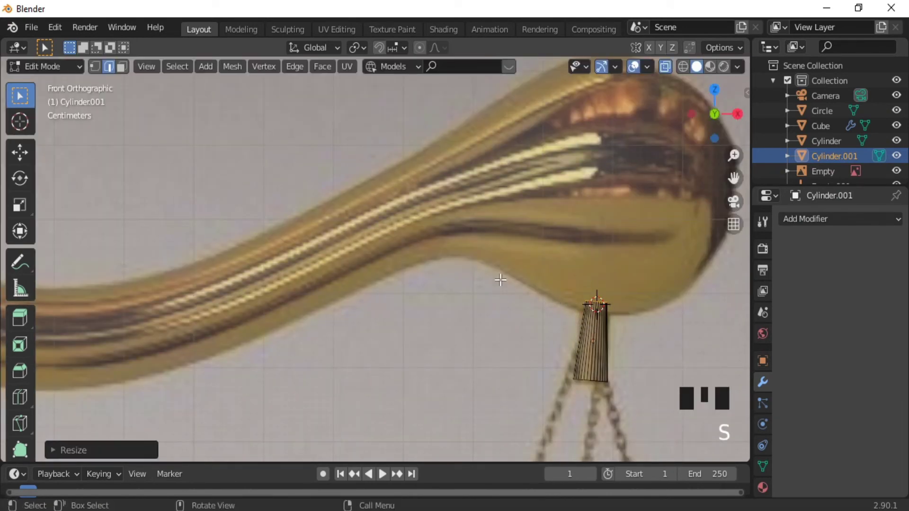
pyautogui.press('Tab')
pyautogui.keyDown('ctrl'); pyautogui.moveTo(529, 245); pyautogui.dragTo(624, 79, button='middle'); pyautogui.keyUp('ctrl')
pyautogui.click(669, 64)
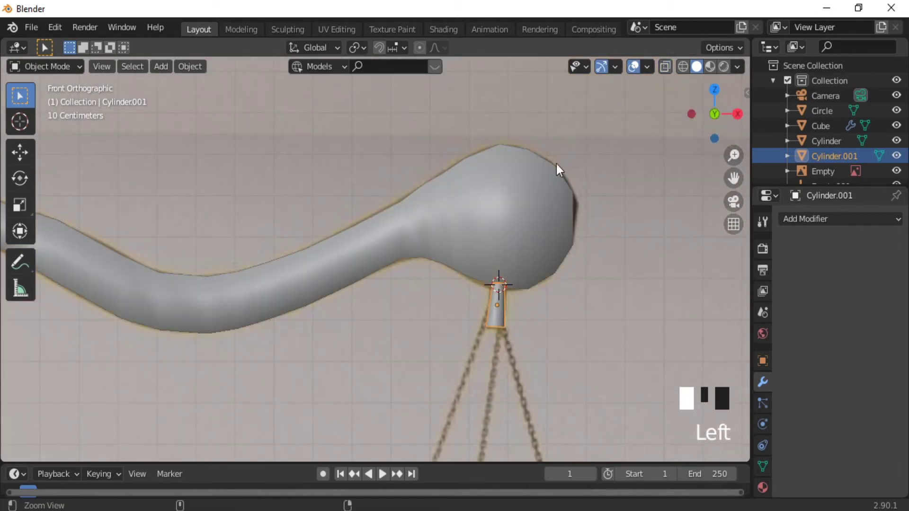
# Add a Mirror modifier on the X axis to the hanger cylinder, with Empty as the mirror object
pyautogui.keyDown('ctrl'); pyautogui.moveTo(556, 163); pyautogui.dragTo(492, 311, button='middle'); pyautogui.keyUp('ctrl')
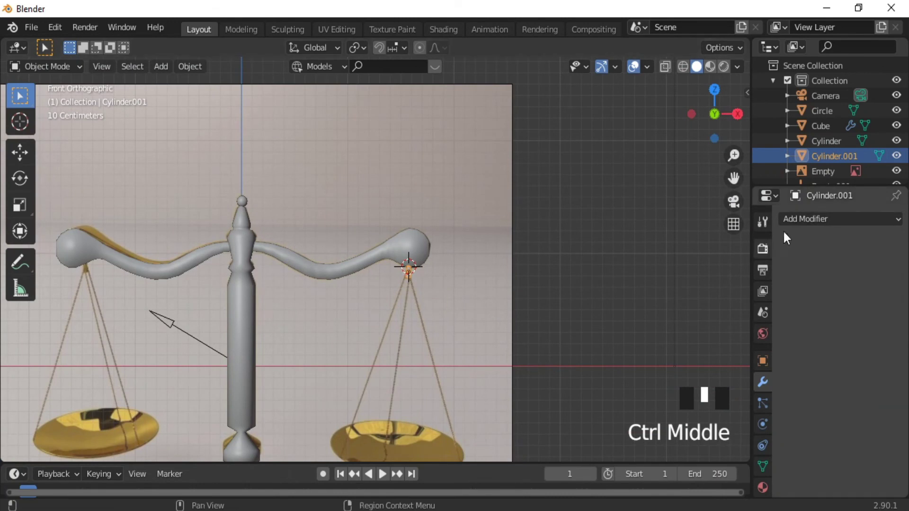
pyautogui.click(807, 220)
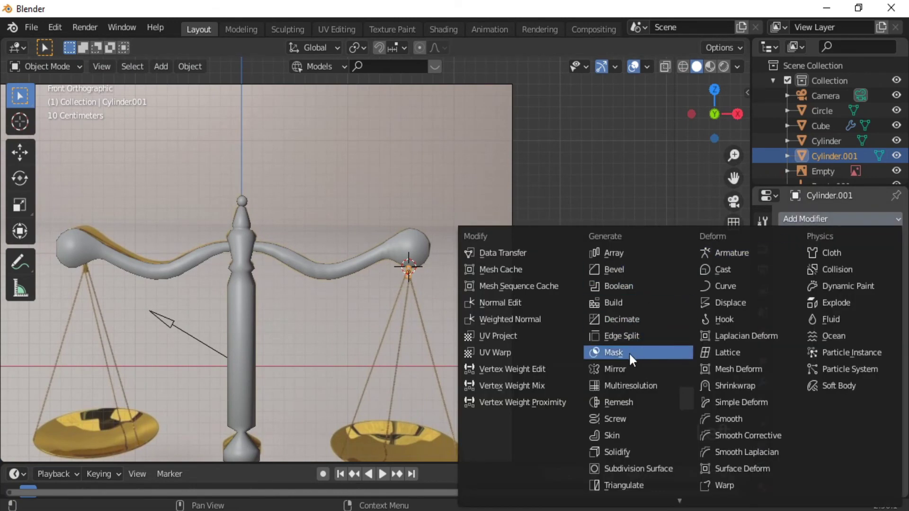
pyautogui.click(622, 367)
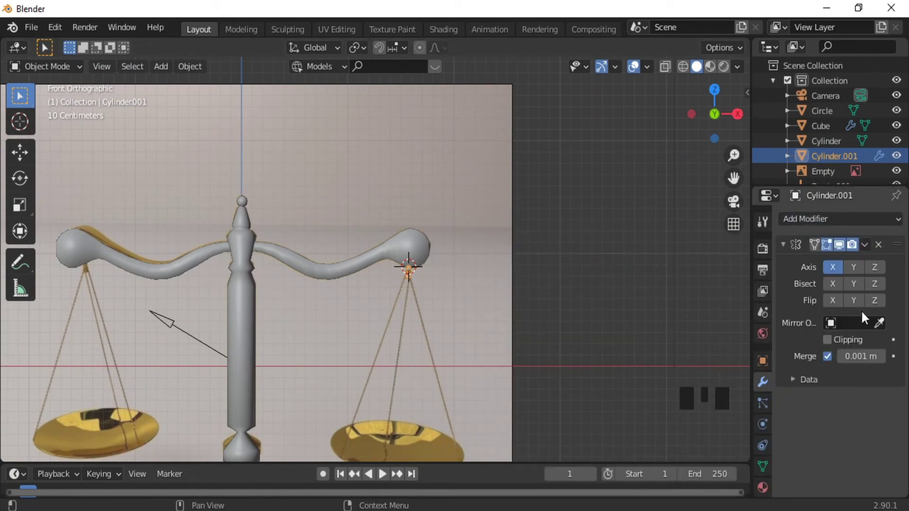
pyautogui.click(833, 323)
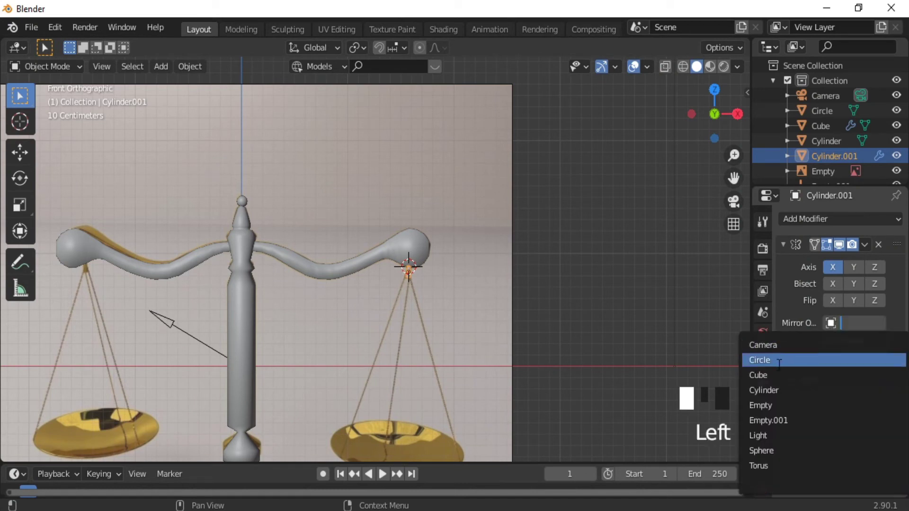
pyautogui.click(770, 403)
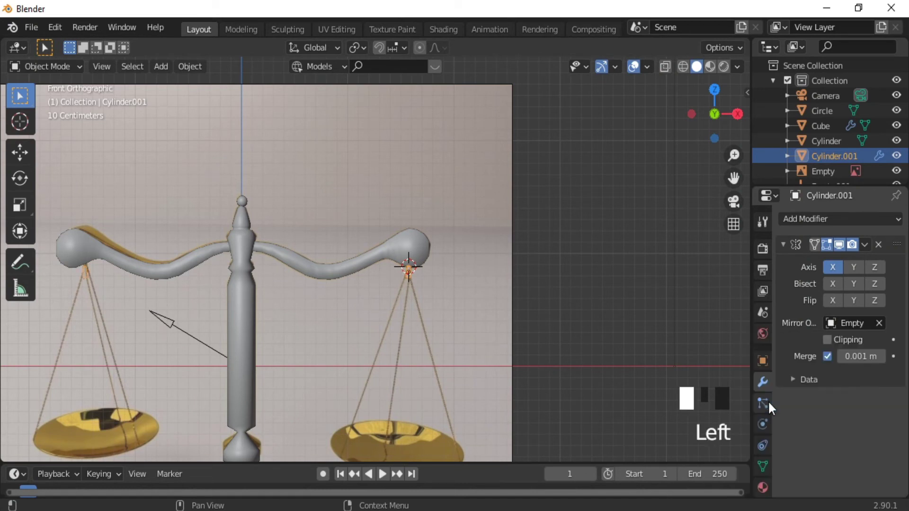
# Shift the hanger cylinder along Y until it sits centred in depth beneath the beam's bulb
pyautogui.moveTo(229, 324); pyautogui.dragTo(167, 336, button='middle')
pyautogui.keyDown('ctrl'); pyautogui.moveTo(443, 389); pyautogui.dragTo(431, 245, button='middle'); pyautogui.keyUp('ctrl')
pyautogui.click(413, 367)
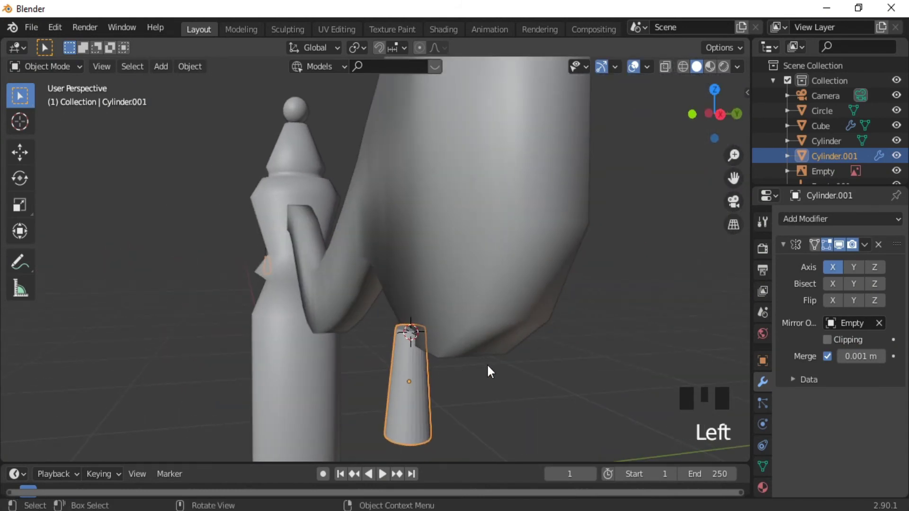
pyautogui.press('g')
pyautogui.press('y')
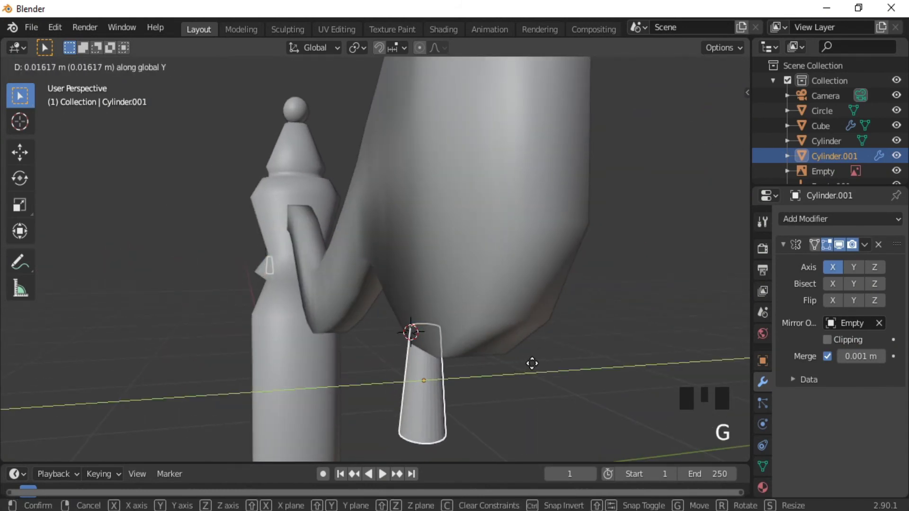
pyautogui.click(552, 358)
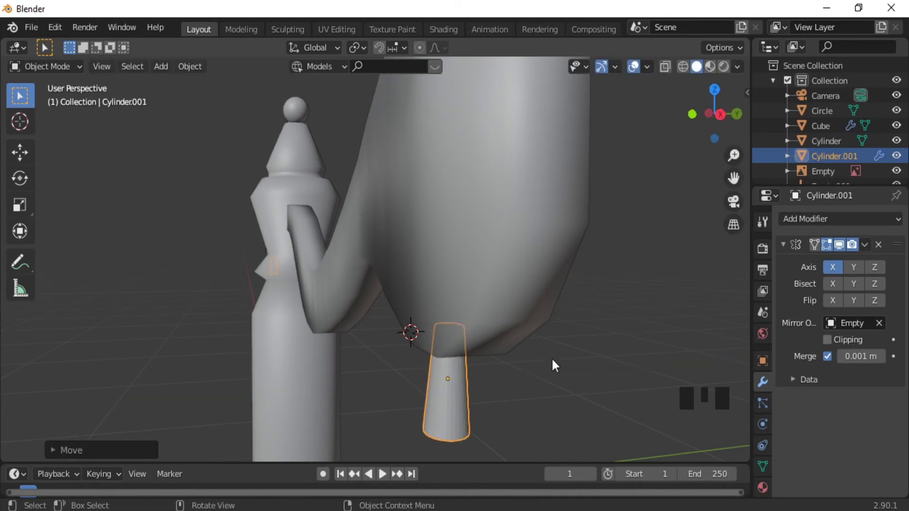
pyautogui.moveTo(580, 341); pyautogui.dragTo(550, 341, button='middle')
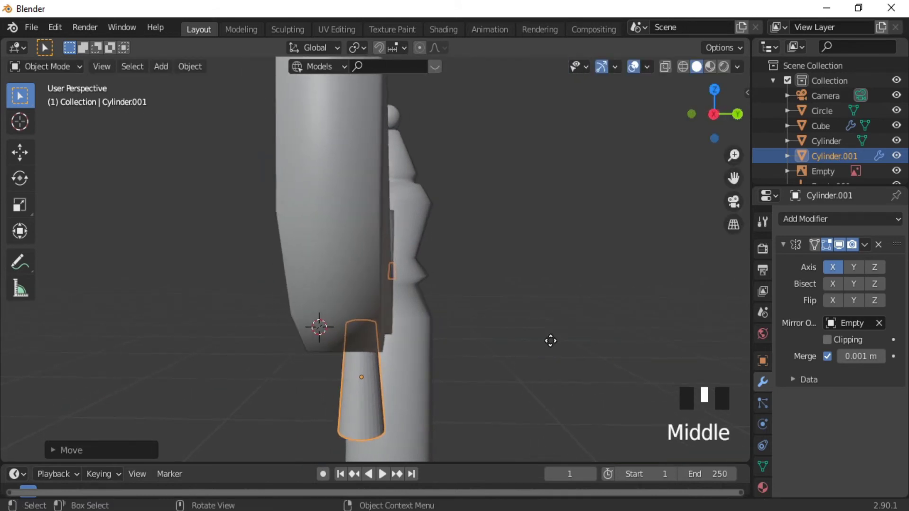
pyautogui.press('g')
pyautogui.press('y')
pyautogui.click(544, 342)
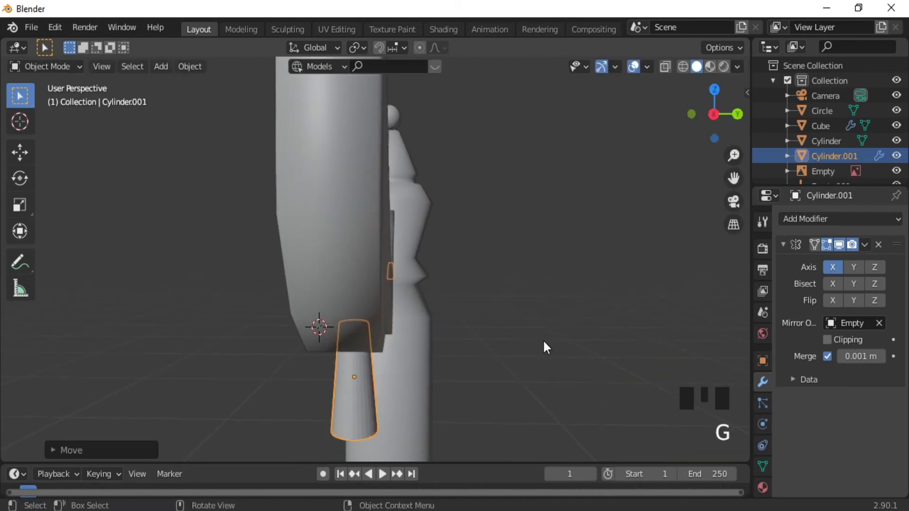
# Change the hanger's mirror object from Empty to the central pillar, Cylinder
pyautogui.moveTo(230, 293); pyautogui.dragTo(310, 116, button='middle')
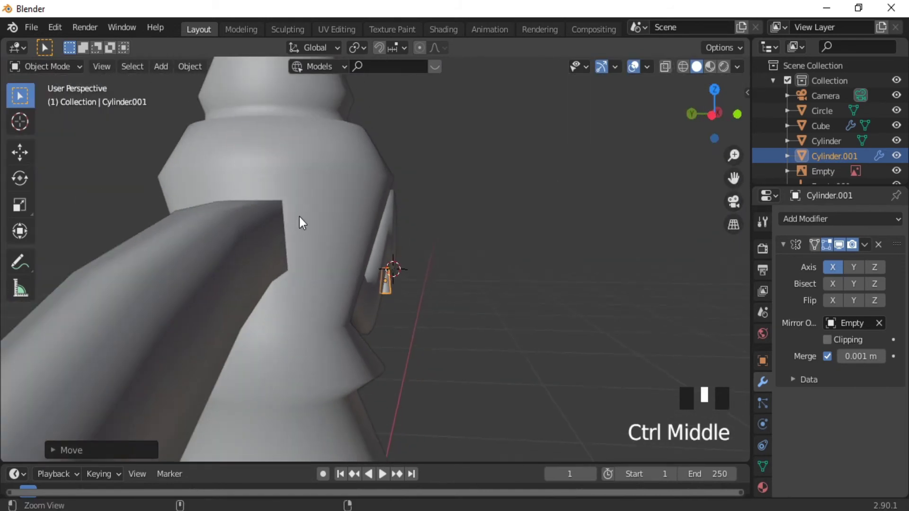
pyautogui.keyDown('ctrl'); pyautogui.moveTo(299, 219); pyautogui.dragTo(258, 305, button='middle'); pyautogui.keyUp('ctrl')
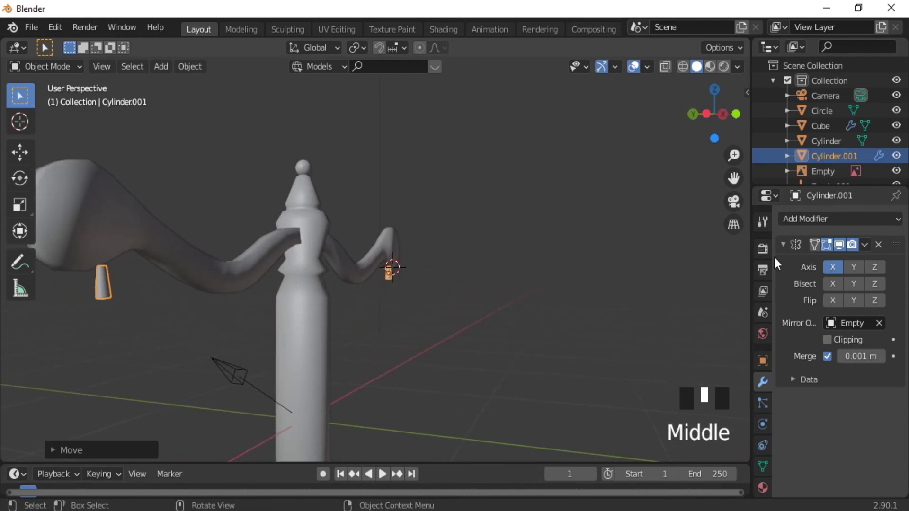
pyautogui.click(879, 323)
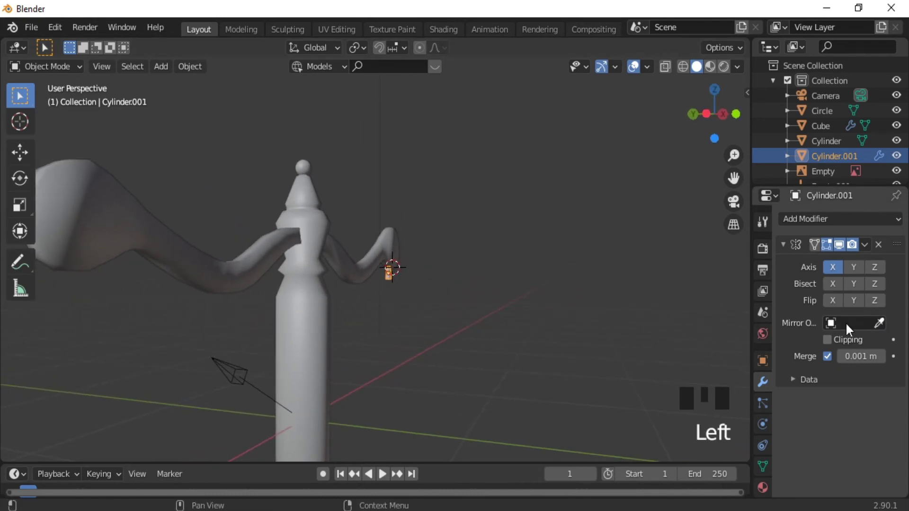
pyautogui.click(879, 322)
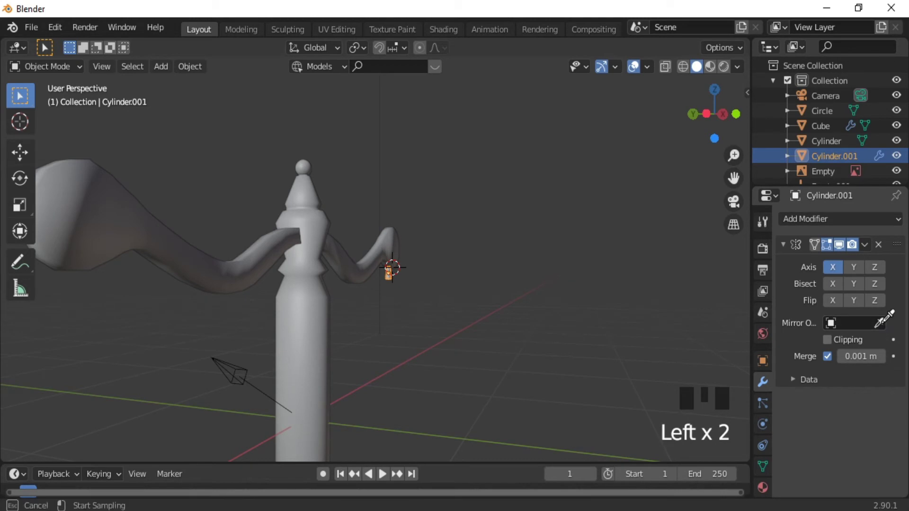
pyautogui.click(324, 339)
pyautogui.keyDown('ctrl'); pyautogui.moveTo(424, 276); pyautogui.dragTo(331, 327, button='middle'); pyautogui.keyUp('ctrl')
pyautogui.press('KP_1')
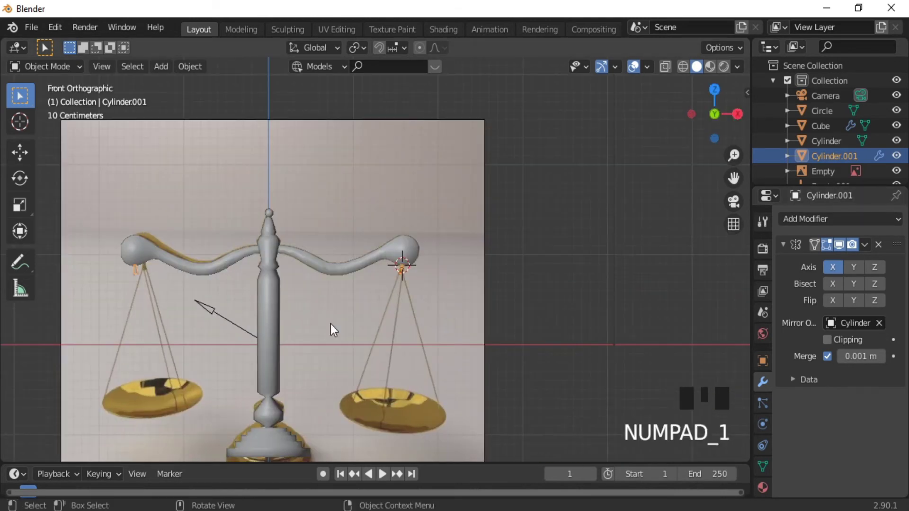
# Place the 3D cursor on the right-hand pan in the reference image and add a UV sphere there, scaled down to fit within the pan's width
pyautogui.keyDown('shift'); pyautogui.rightClick(394, 406); pyautogui.keyUp('shift')
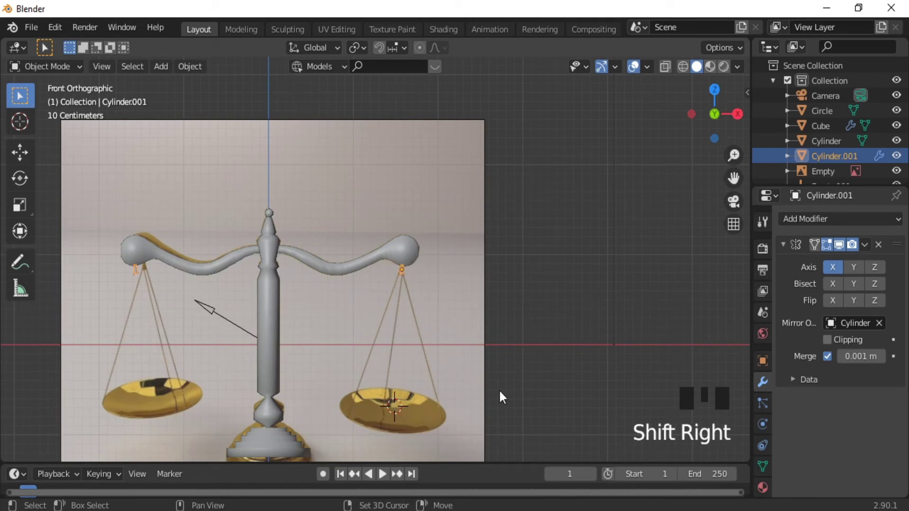
pyautogui.hotkey('shift', 'a')
pyautogui.moveTo(499, 391)
pyautogui.moveTo(464, 203)
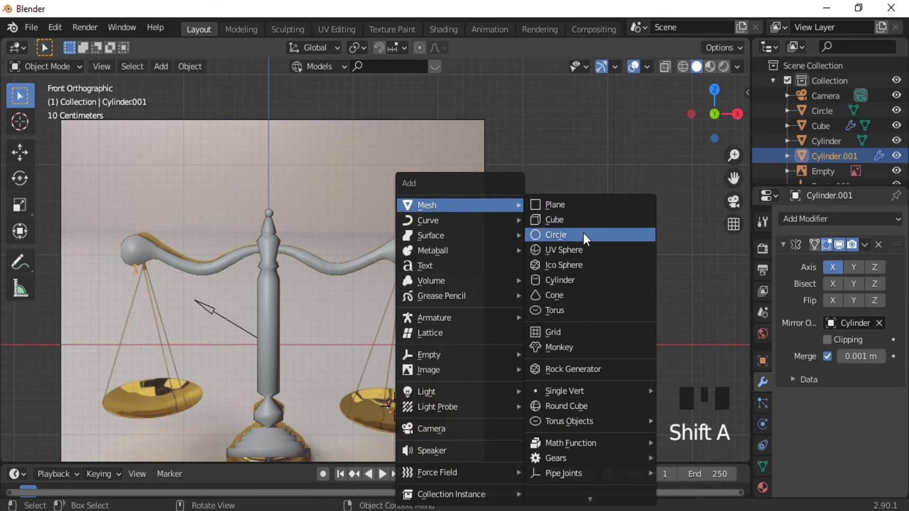
pyautogui.click(557, 258)
pyautogui.press('s')
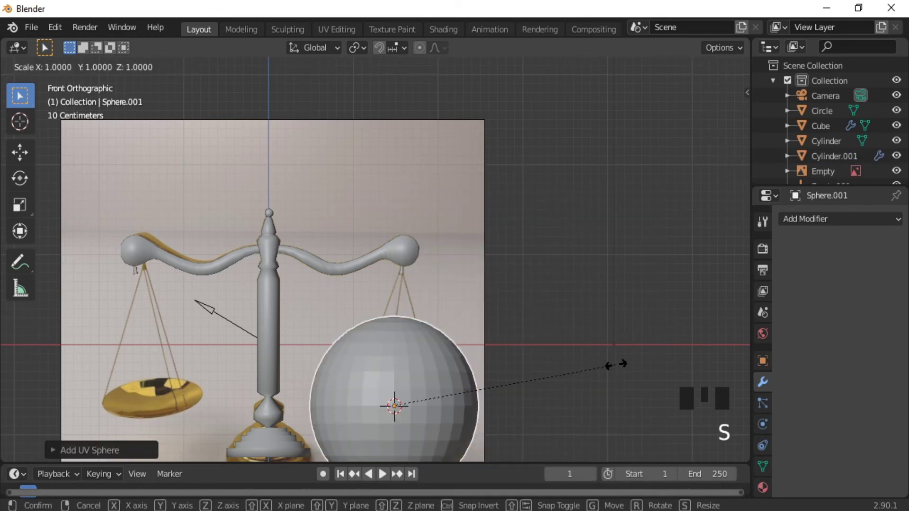
pyautogui.click(479, 400)
# Open the sphere's mesh for editing in face mode and select the front-facing faces of its upper half
pyautogui.press('Tab')
pyautogui.press('ctrl+KP_2')
pyautogui.press('ctrl+KP_2')
pyautogui.press('ctrl+KP_2')
pyautogui.press('ctrl+KP_2')
pyautogui.press('ctrl+KP_2')
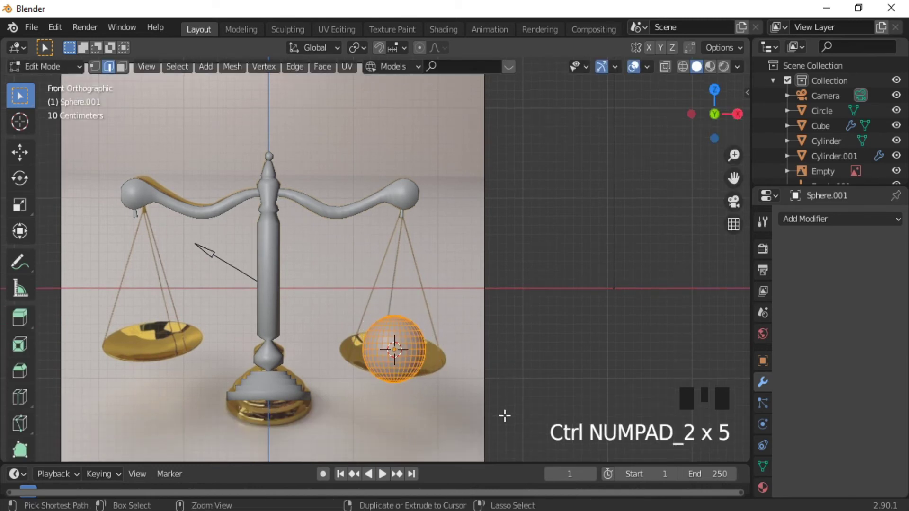
pyautogui.keyDown('ctrl'); pyautogui.moveTo(505, 414); pyautogui.dragTo(505, 361, button='middle'); pyautogui.keyUp('ctrl')
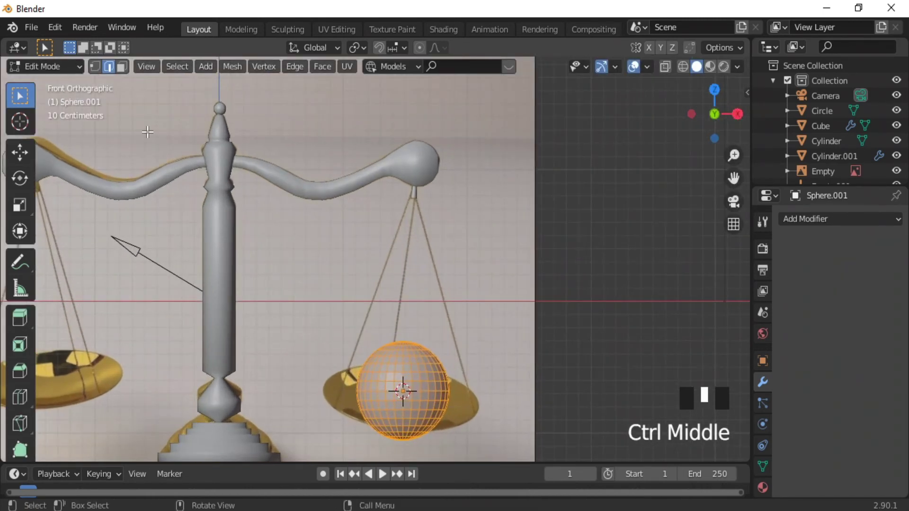
pyautogui.click(123, 69)
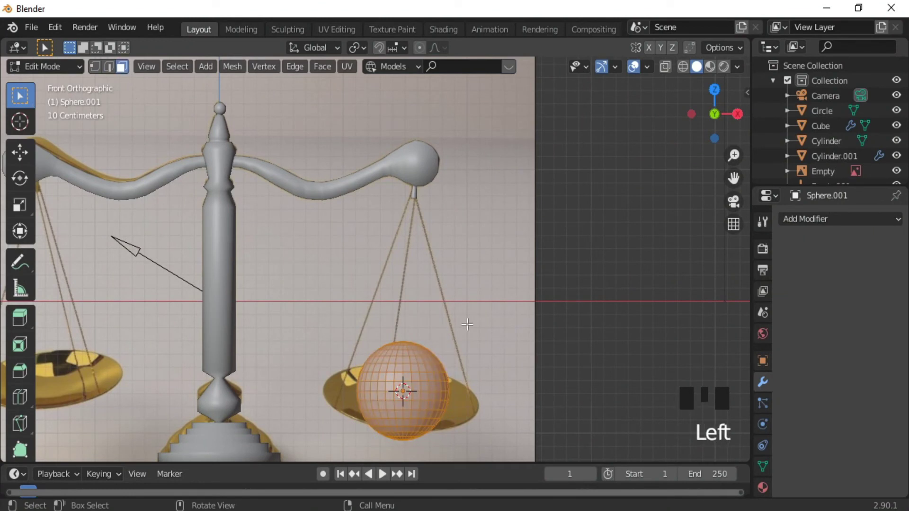
pyautogui.moveTo(467, 325); pyautogui.dragTo(353, 385)
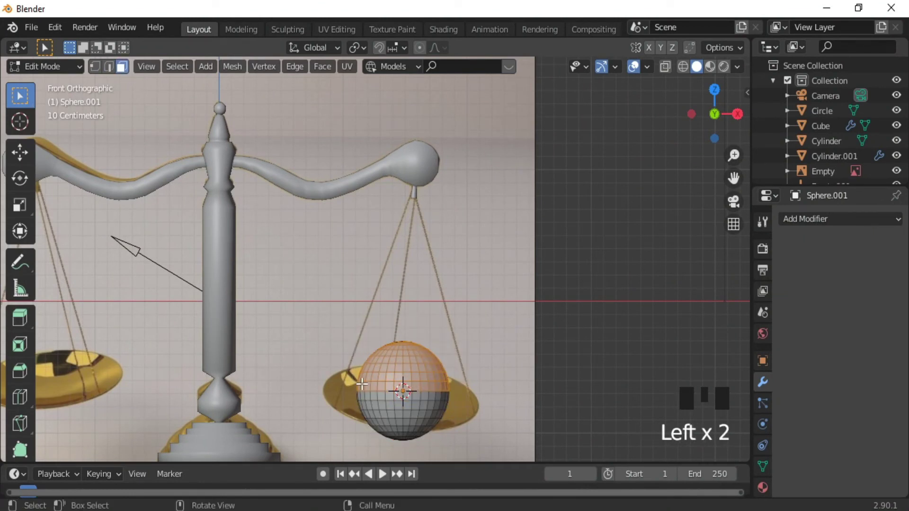
# Extend the selection to all remaining faces of the sphere's upper half and delete these faces, leaving an open bowl
pyautogui.moveTo(436, 367); pyautogui.dragTo(352, 379, button='middle')
pyautogui.moveTo(238, 384); pyautogui.dragTo(318, 394, button='middle')
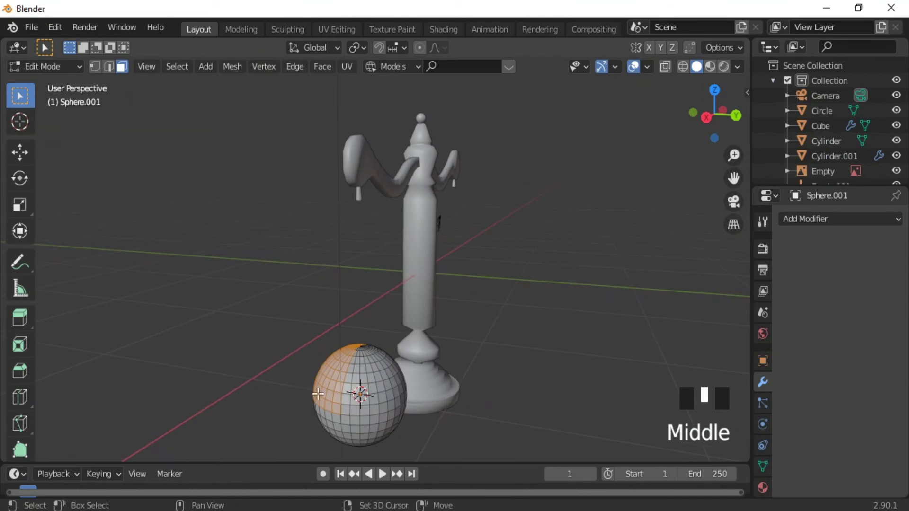
pyautogui.keyDown('shift'); pyautogui.click(343, 397); pyautogui.keyUp('shift')
pyautogui.keyDown('shift'); pyautogui.click(345, 397); pyautogui.keyUp('shift')
pyautogui.keyDown('shift'); pyautogui.click(346, 395); pyautogui.keyUp('shift')
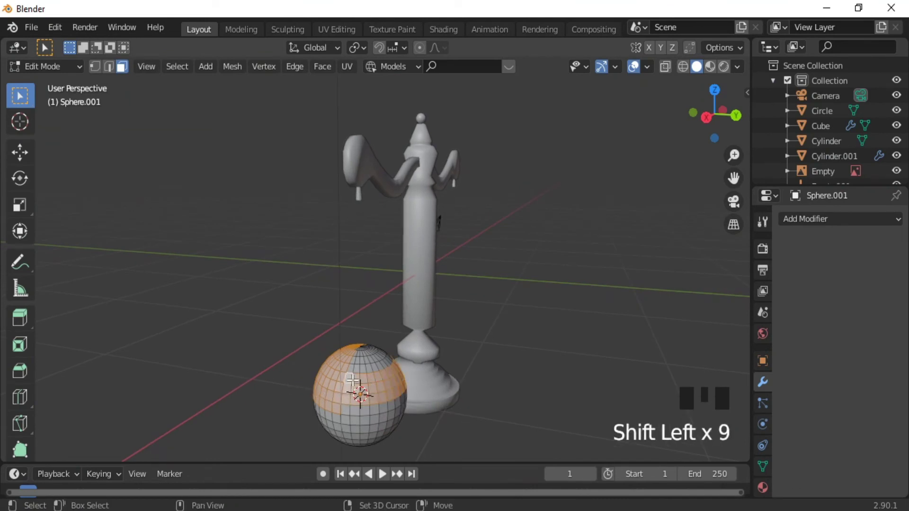
pyautogui.keyDown('shift'); pyautogui.click(352, 380); pyautogui.keyUp('shift')
pyautogui.keyDown('shift'); pyautogui.click(351, 380); pyautogui.keyUp('shift')
pyautogui.keyDown('shift'); pyautogui.click(352, 380); pyautogui.keyUp('shift')
pyautogui.hotkey('ctrl', 'z')
pyautogui.keyDown('shift'); pyautogui.click(353, 375); pyautogui.keyUp('shift')
pyautogui.keyDown('shift'); pyautogui.click(353, 374); pyautogui.keyUp('shift')
pyautogui.keyDown('shift'); pyautogui.click(352, 374); pyautogui.keyUp('shift')
pyautogui.keyDown('shift'); pyautogui.click(357, 360); pyautogui.keyUp('shift')
pyautogui.keyDown('shift'); pyautogui.click(357, 359); pyautogui.keyUp('shift')
pyautogui.keyDown('shift'); pyautogui.click(358, 359); pyautogui.keyUp('shift')
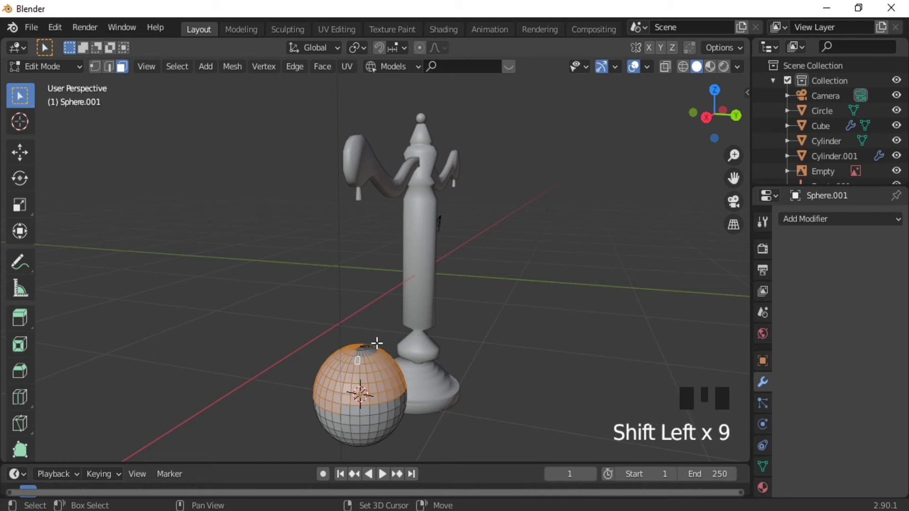
pyautogui.keyDown('shift'); pyautogui.click(377, 343); pyautogui.keyUp('shift')
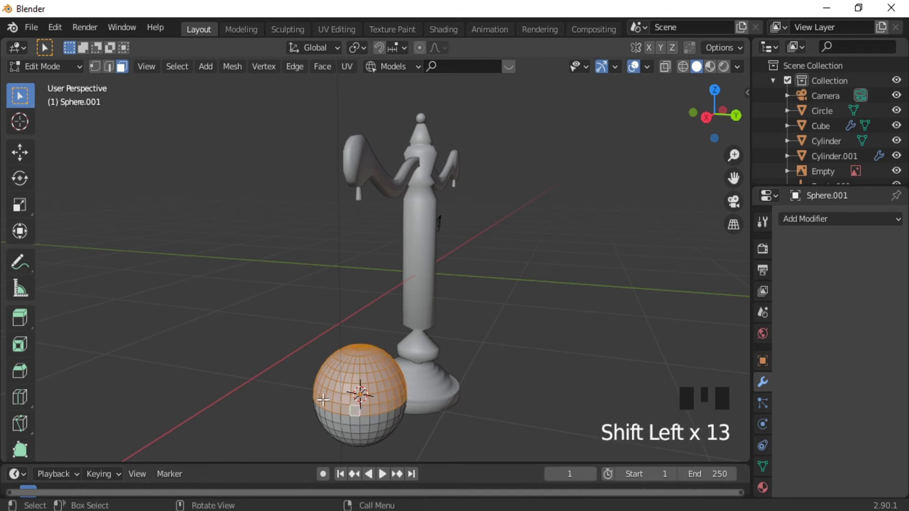
pyautogui.moveTo(323, 400); pyautogui.dragTo(501, 390, button='middle')
pyautogui.press('x')
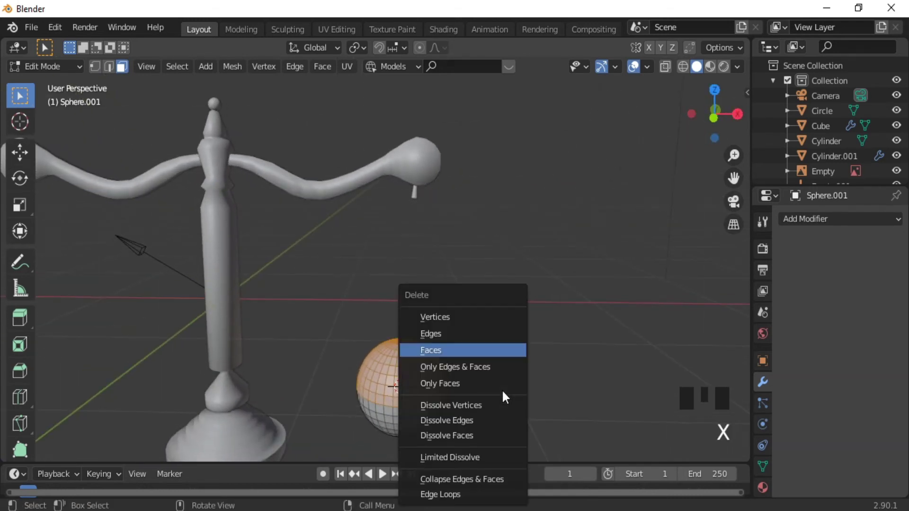
pyautogui.click(461, 351)
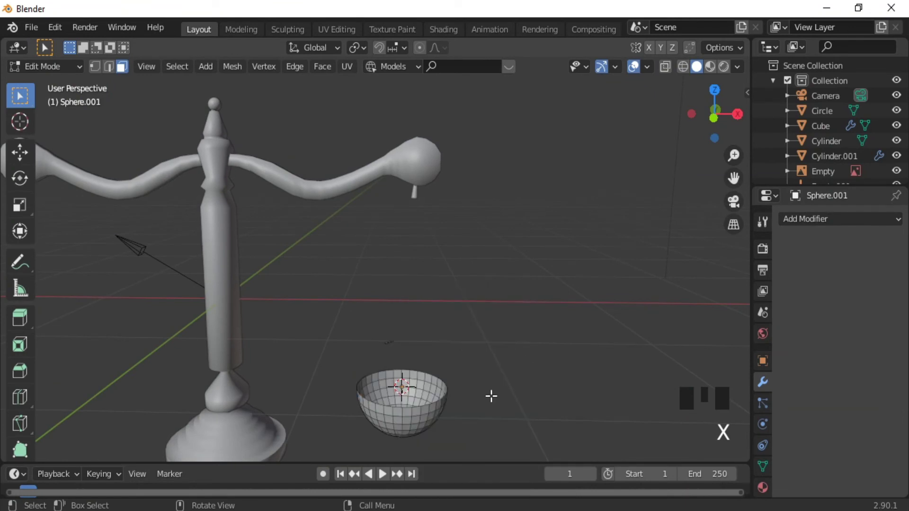
# Delete the stray piece of geometry floating above the bowl's rim
pyautogui.press('a')
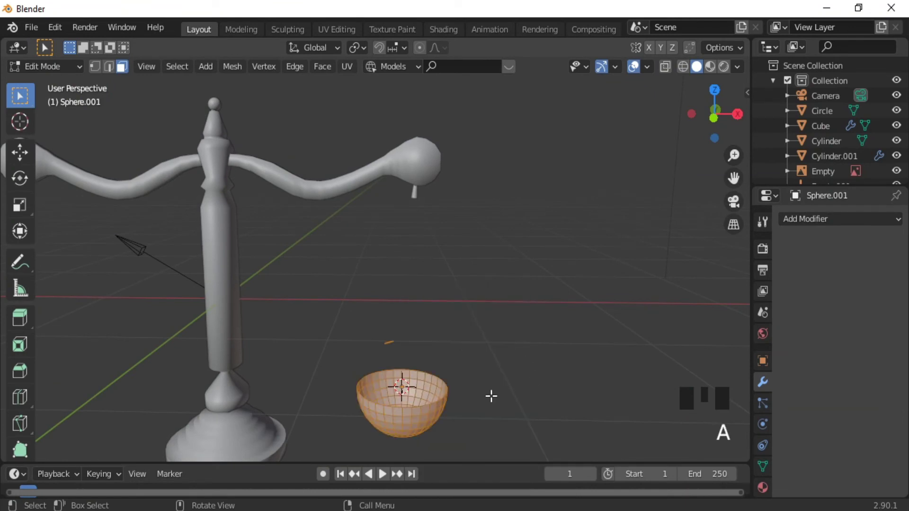
pyautogui.click(414, 329)
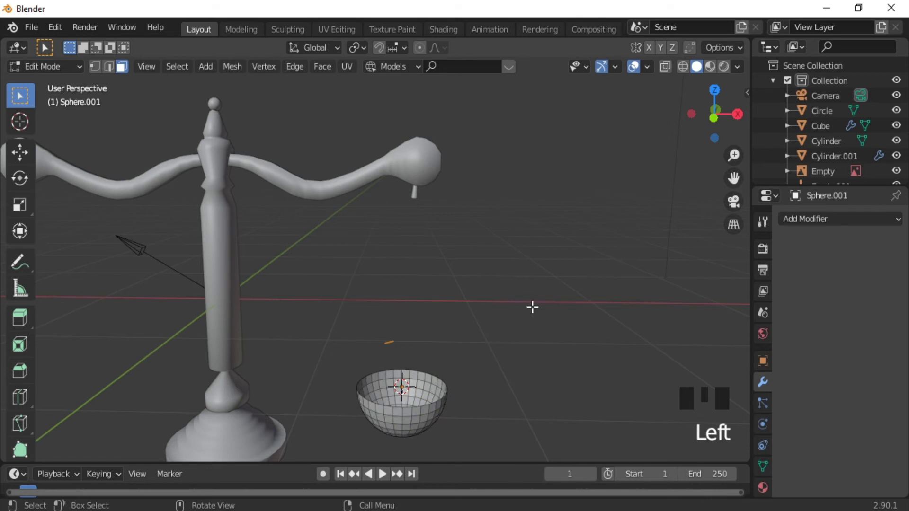
pyautogui.press('x')
pyautogui.click(511, 306)
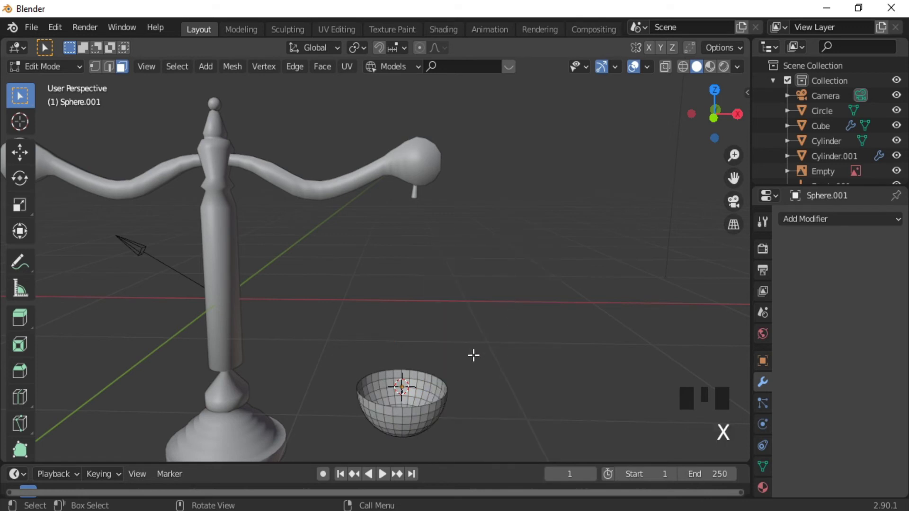
# Select the whole bowl and, in front view, widen it along X and flatten it along Z to match the reference pan
pyautogui.moveTo(488, 350); pyautogui.dragTo(363, 430)
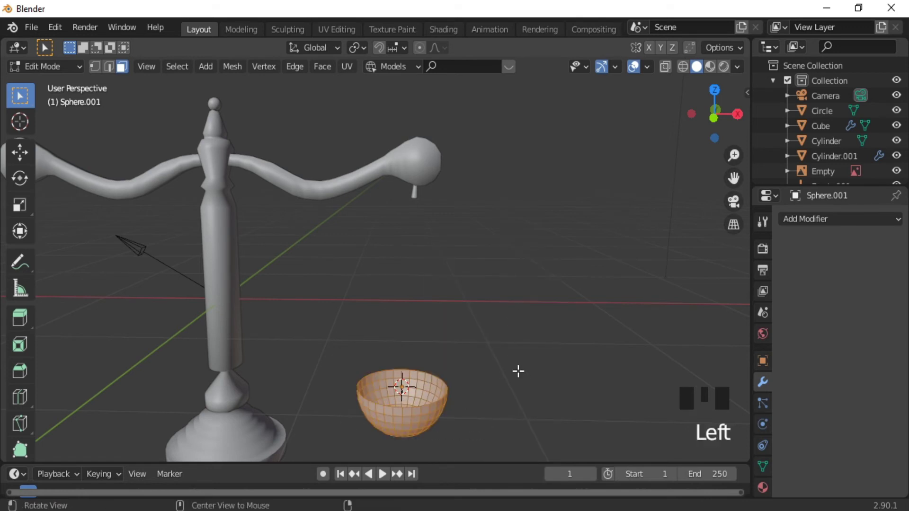
pyautogui.moveTo(518, 371); pyautogui.dragTo(483, 334, button='middle')
pyautogui.press('a')
pyautogui.press('KP_1')
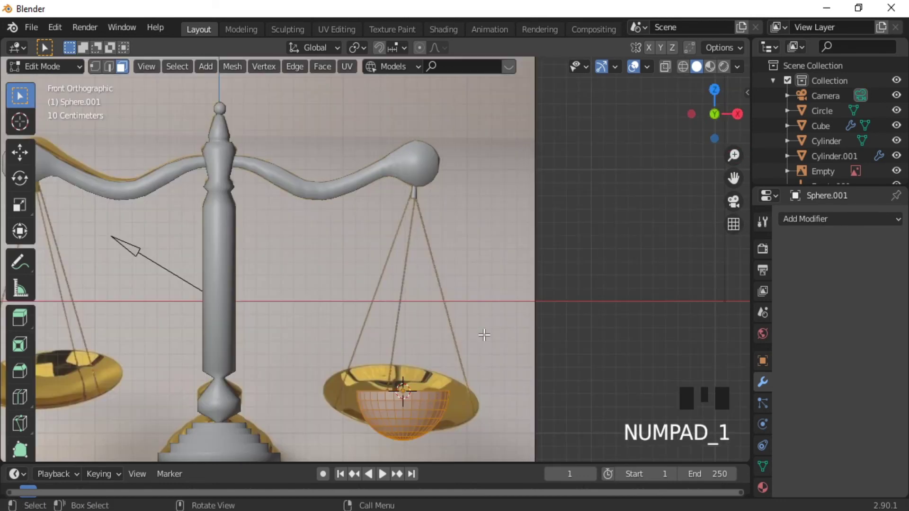
pyautogui.press('s')
pyautogui.press('x')
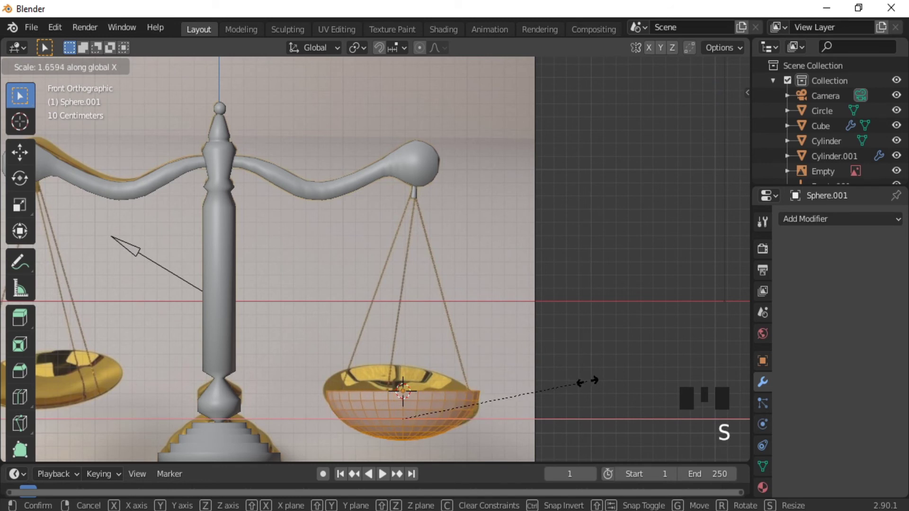
pyautogui.click(568, 381)
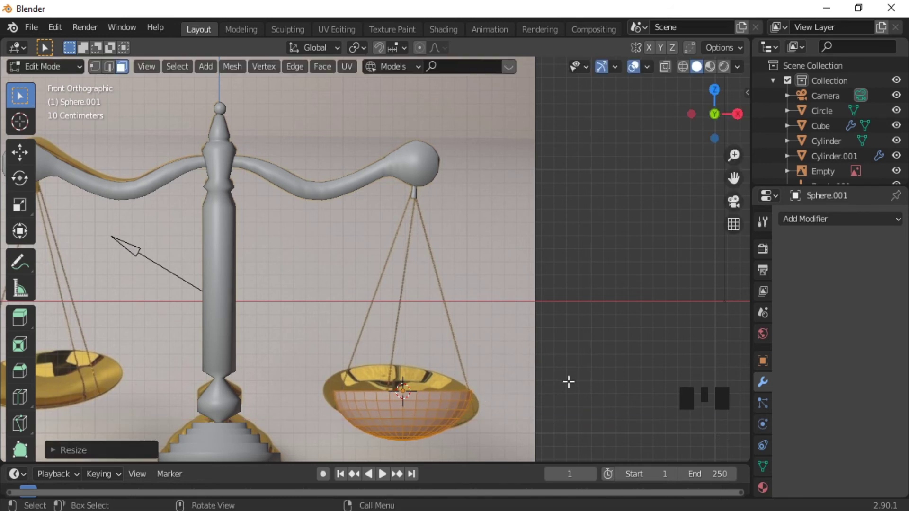
pyautogui.press('s')
pyautogui.press('z')
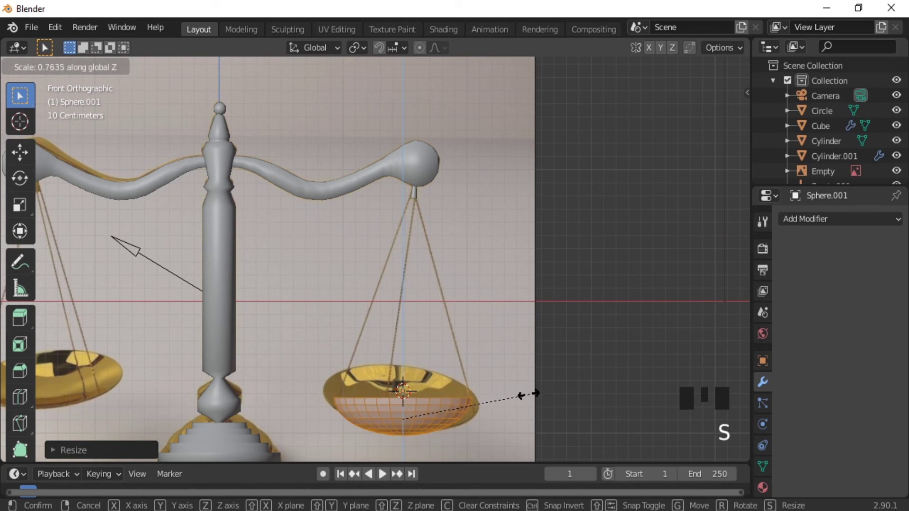
pyautogui.click(521, 398)
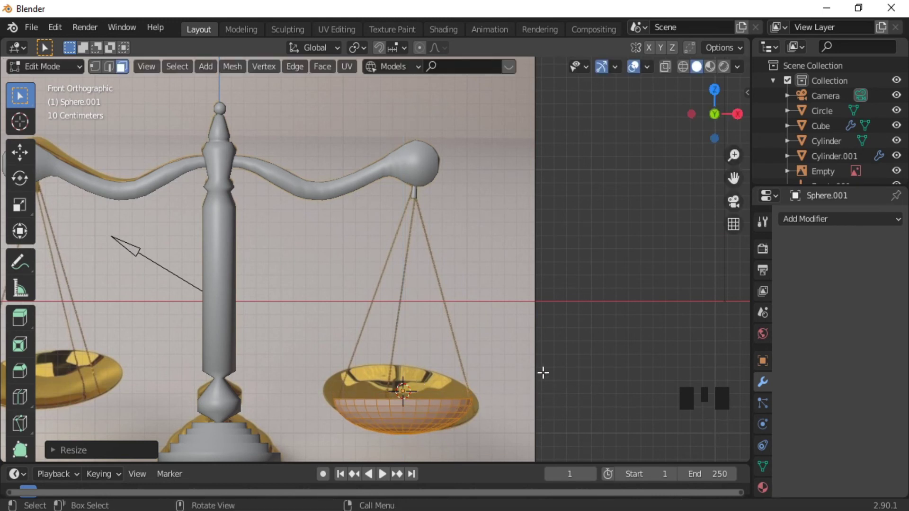
# Widen the bowl along the Y axis so that its rim becomes roughly circular
pyautogui.moveTo(555, 371); pyautogui.dragTo(426, 416, button='middle')
pyautogui.press('s')
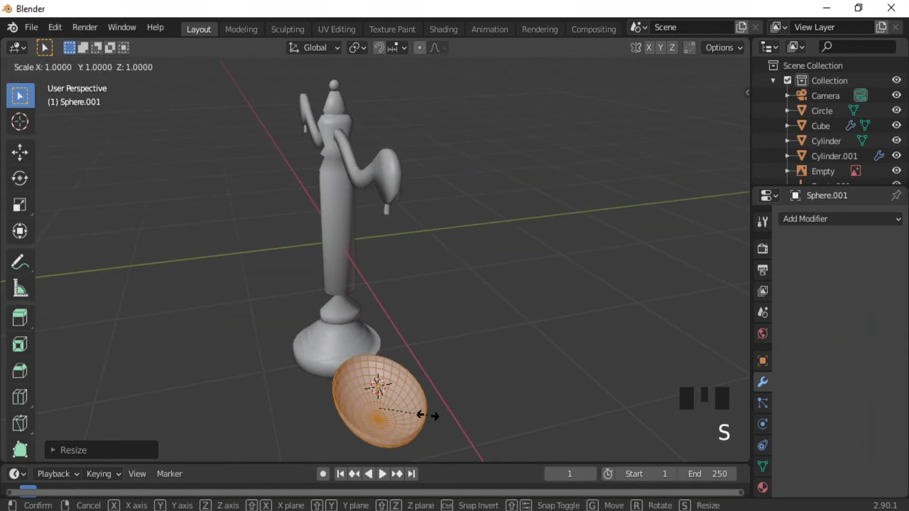
pyautogui.press('y')
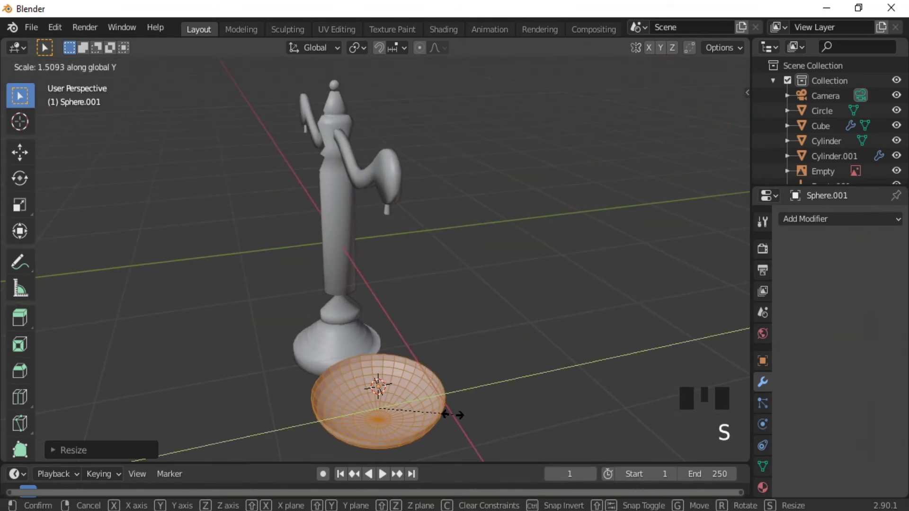
pyautogui.click(442, 416)
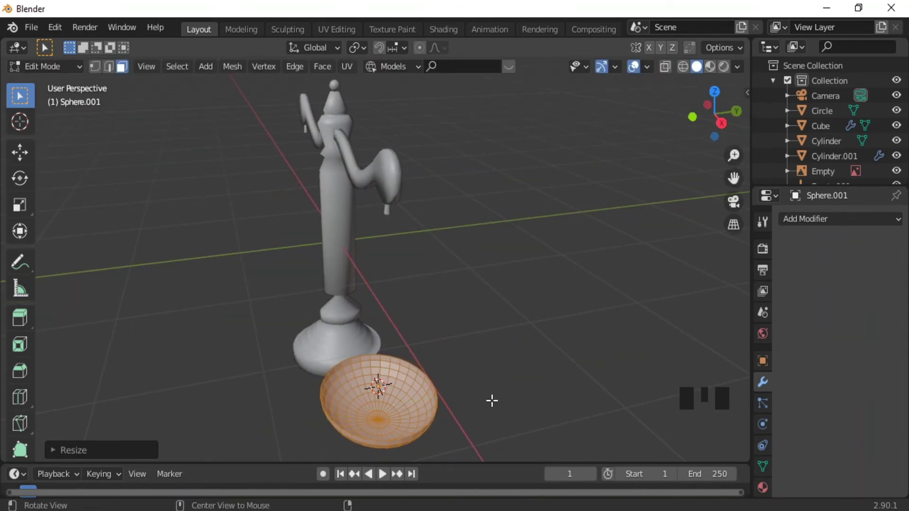
# Add a Mirror modifier to the bowl on the X axis, using the central pillar, Cylinder, as the mirror object
pyautogui.moveTo(491, 400); pyautogui.dragTo(469, 406, button='middle')
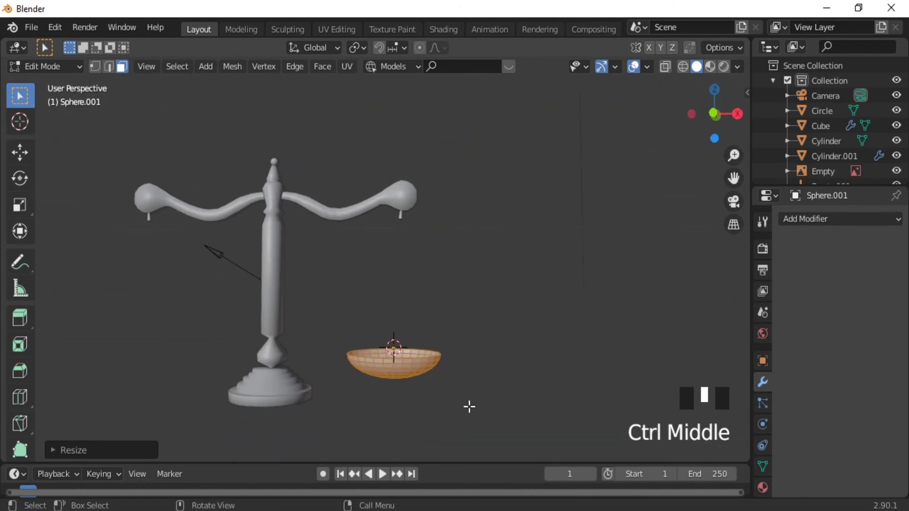
pyautogui.click(820, 222)
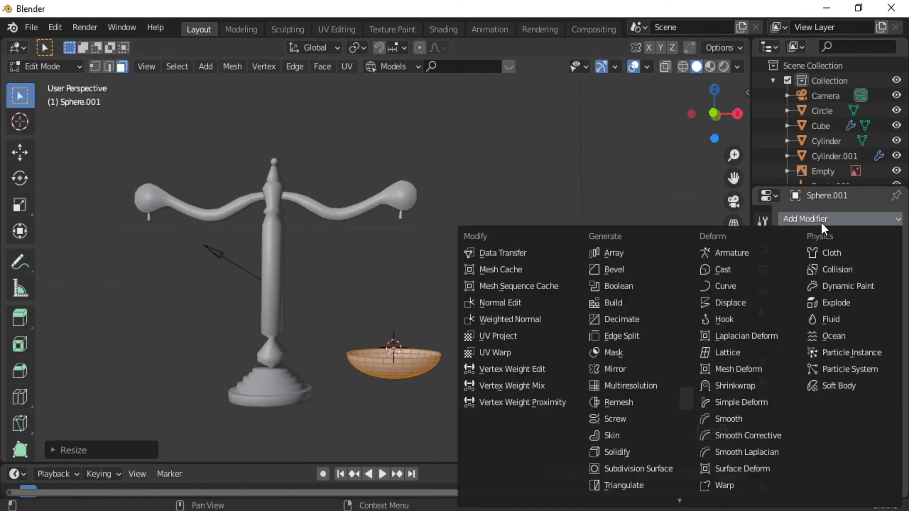
pyautogui.click(611, 369)
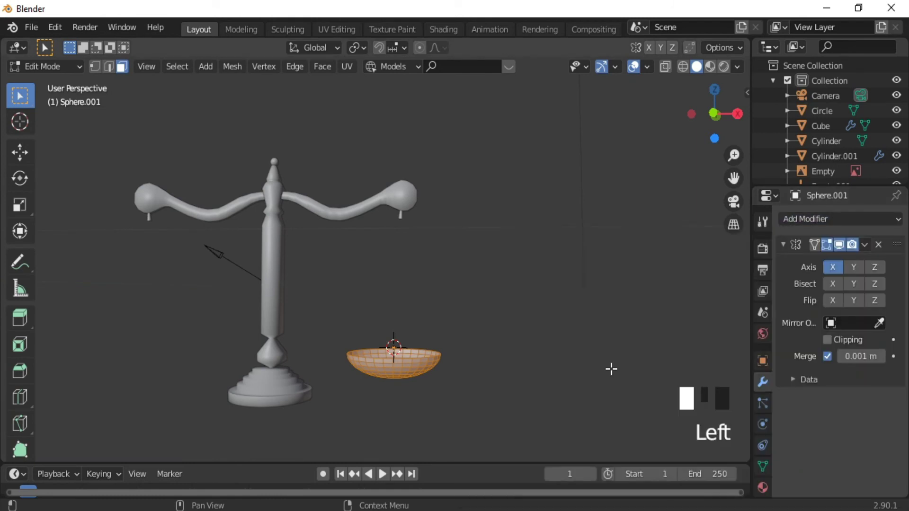
pyautogui.click(880, 323)
pyautogui.click(274, 272)
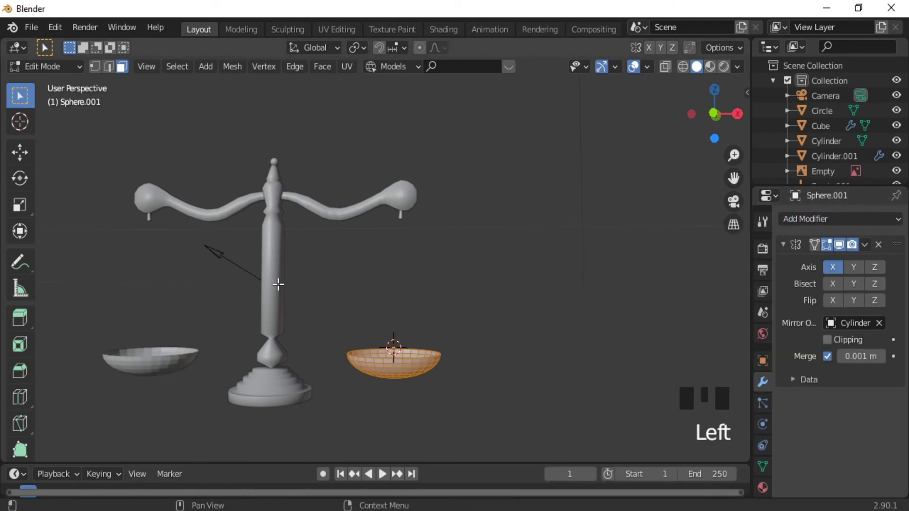
# Leave mesh editing and shade the mirrored pans smooth
pyautogui.press('Tab')
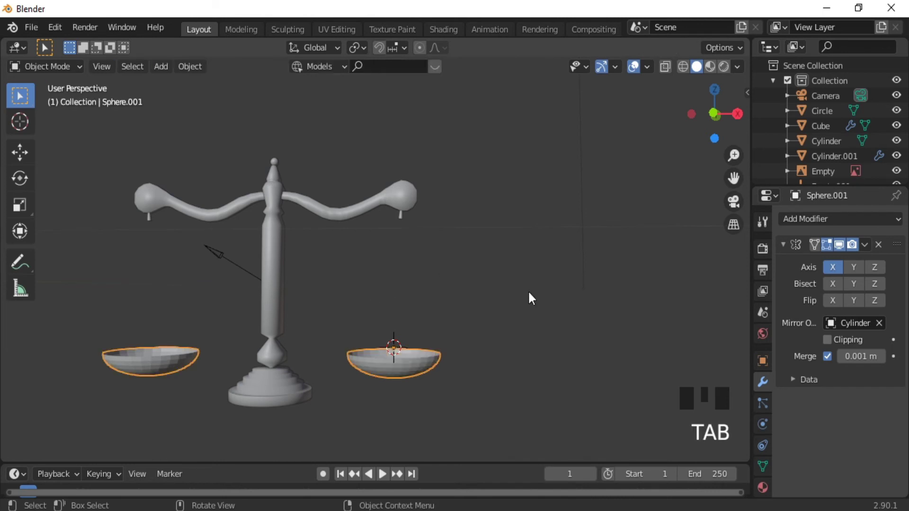
pyautogui.rightClick(528, 293)
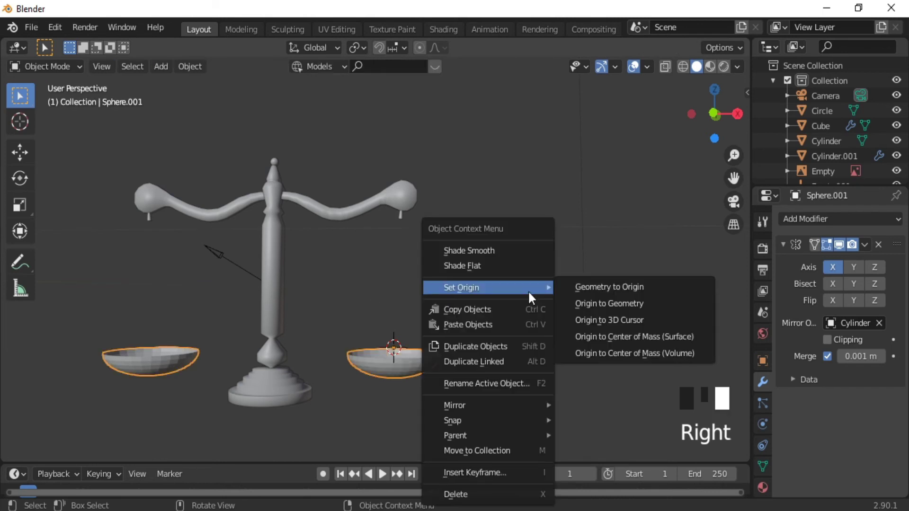
pyautogui.click(492, 249)
# Make the hidden Torus chain visible in the scene and select it
pyautogui.keyDown('ctrl'); pyautogui.moveTo(421, 280); pyautogui.dragTo(412, 298, button='middle'); pyautogui.keyUp('ctrl')
pyautogui.moveTo(905, 135); pyautogui.dragTo(907, 178)
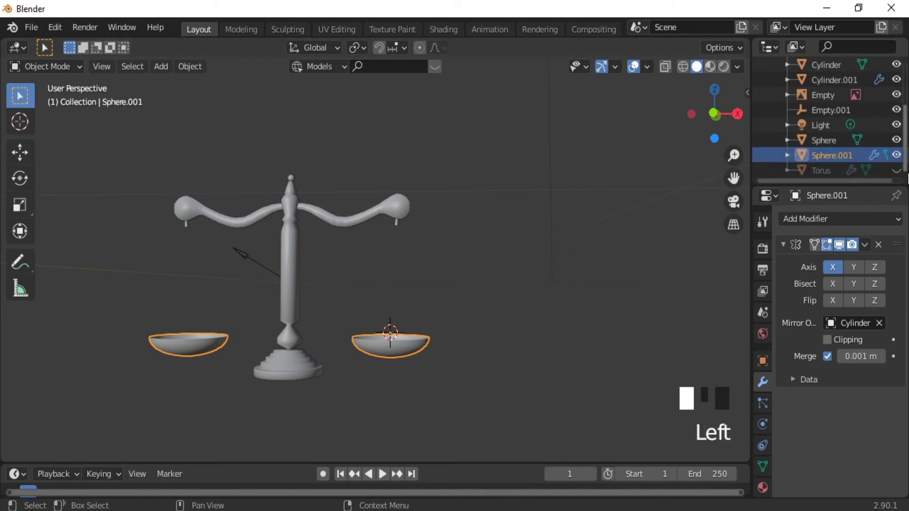
pyautogui.click(896, 170)
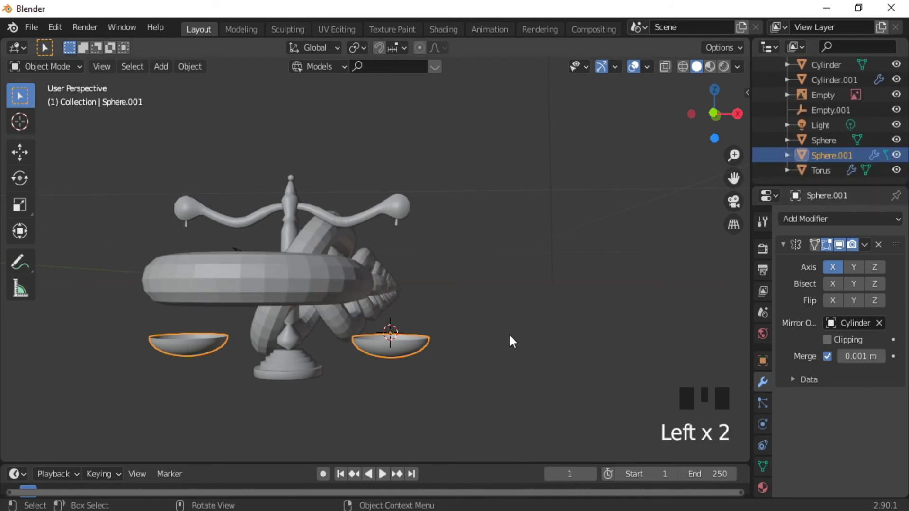
pyautogui.click(318, 283)
# Resize the chain along the Y axis and apply its scale
pyautogui.moveTo(495, 314); pyautogui.dragTo(528, 371, button='middle')
pyautogui.press('s')
pyautogui.press('y')
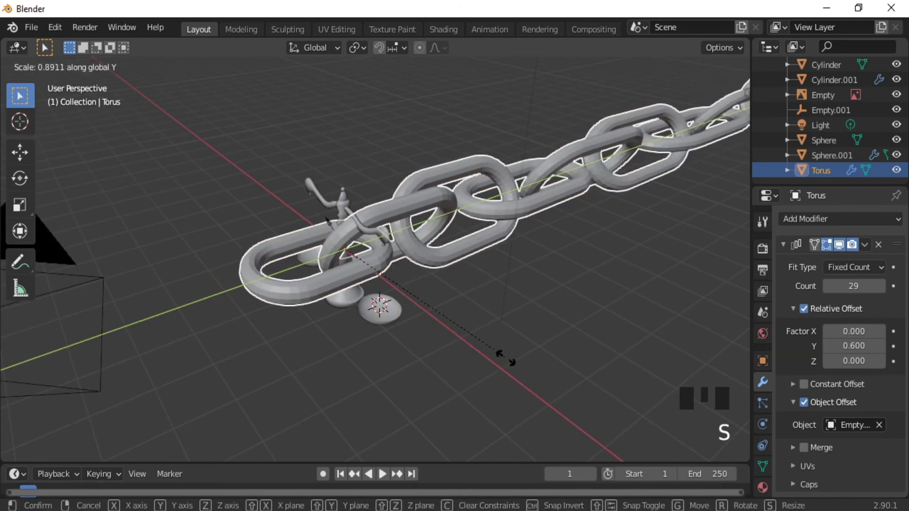
pyautogui.click(507, 363)
pyautogui.hotkey('ctrl', 'a')
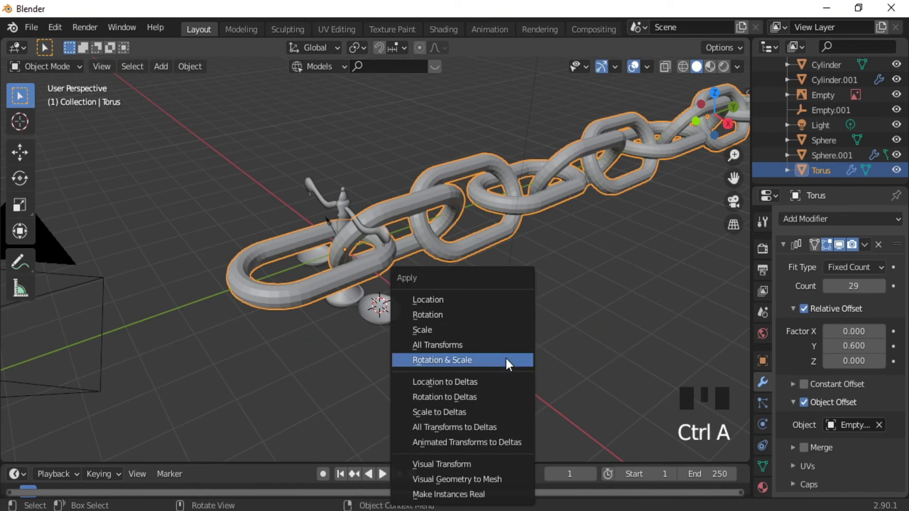
pyautogui.click(466, 330)
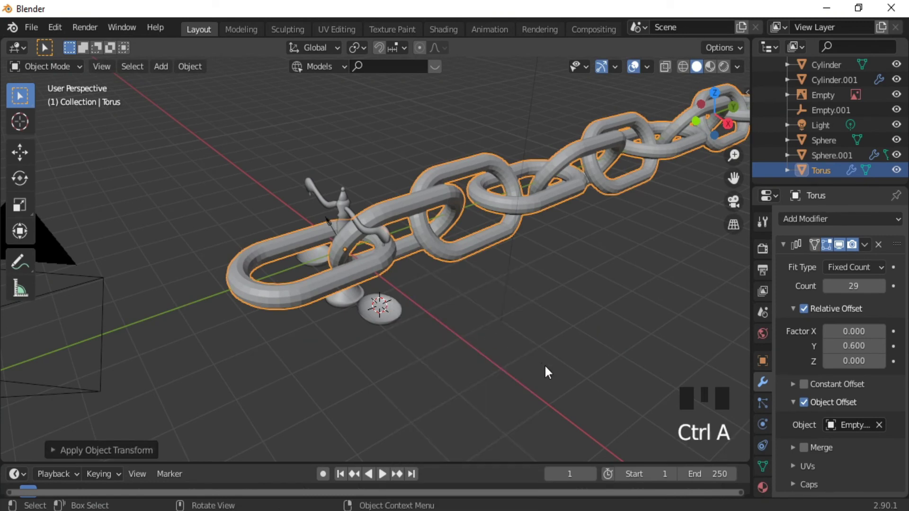
pyautogui.press('s')
pyautogui.press('y')
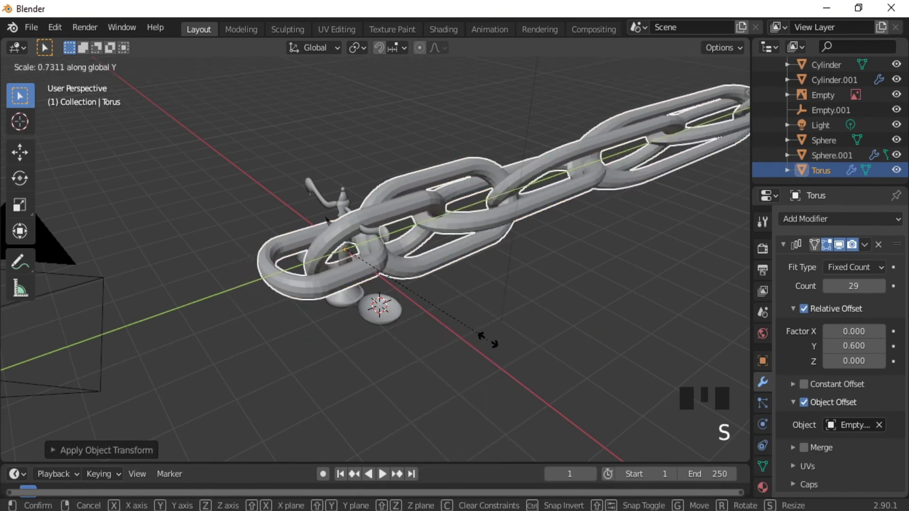
pyautogui.rightClick(552, 353)
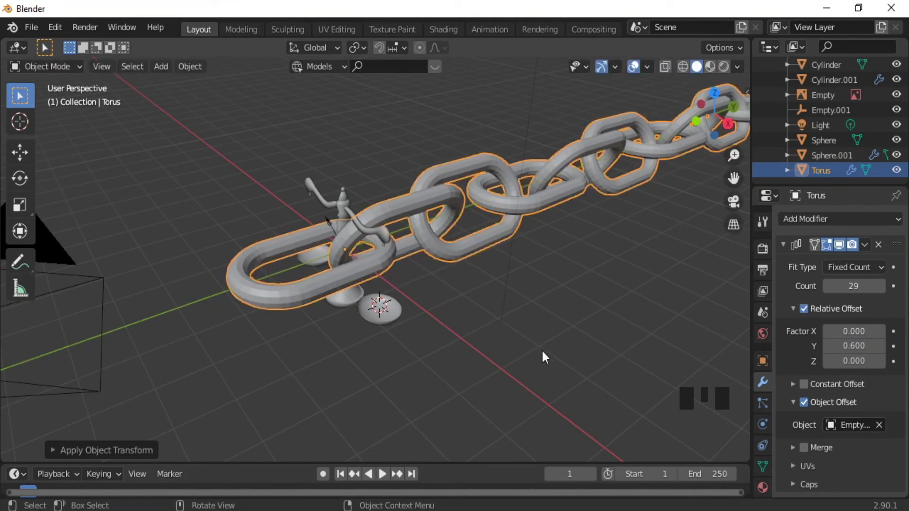
# Apply the chain's Array modifier to turn its links into real geometry
pyautogui.moveTo(479, 315); pyautogui.dragTo(555, 321, button='middle')
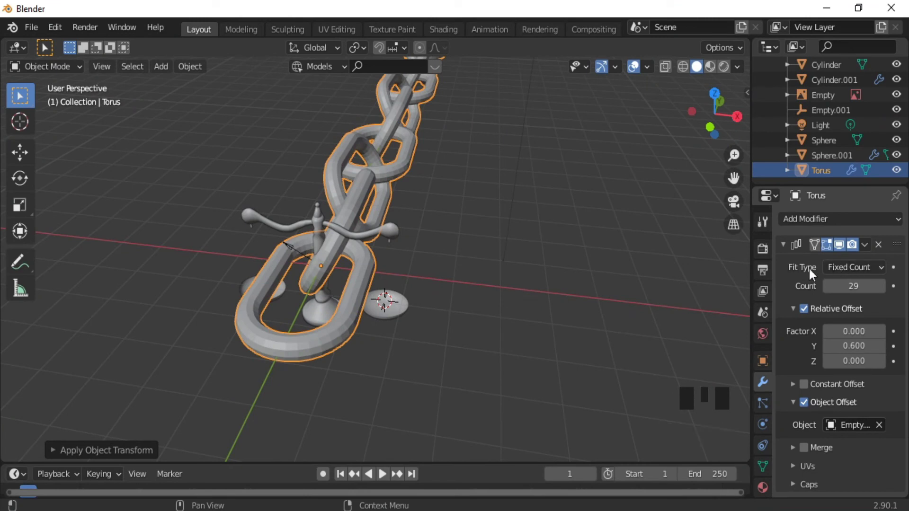
pyautogui.click(864, 244)
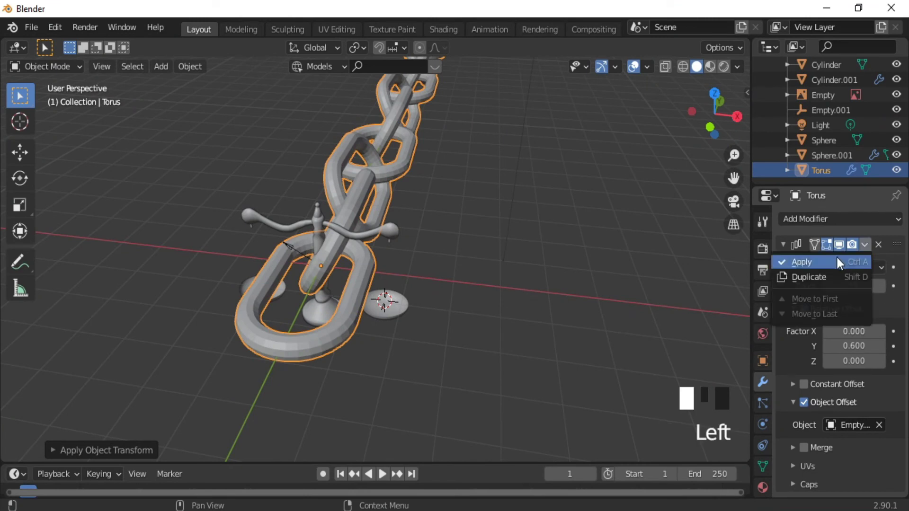
pyautogui.click(829, 262)
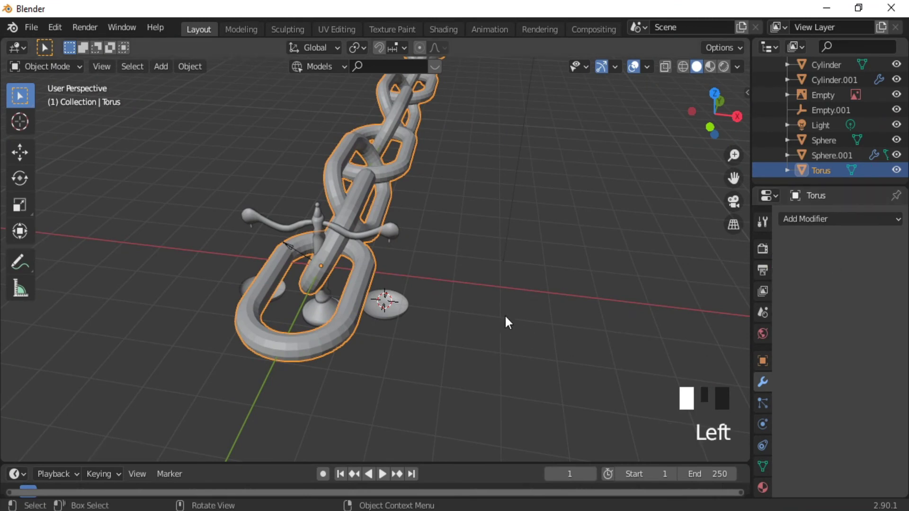
# Try compressing the whole chain along the Y axis, and undo the resize
pyautogui.press('s')
pyautogui.press('y')
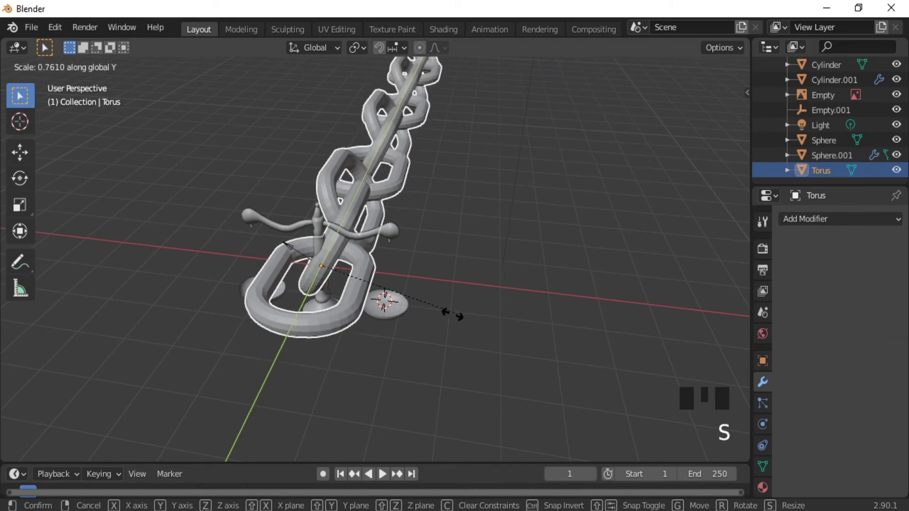
pyautogui.moveTo(358, 303)
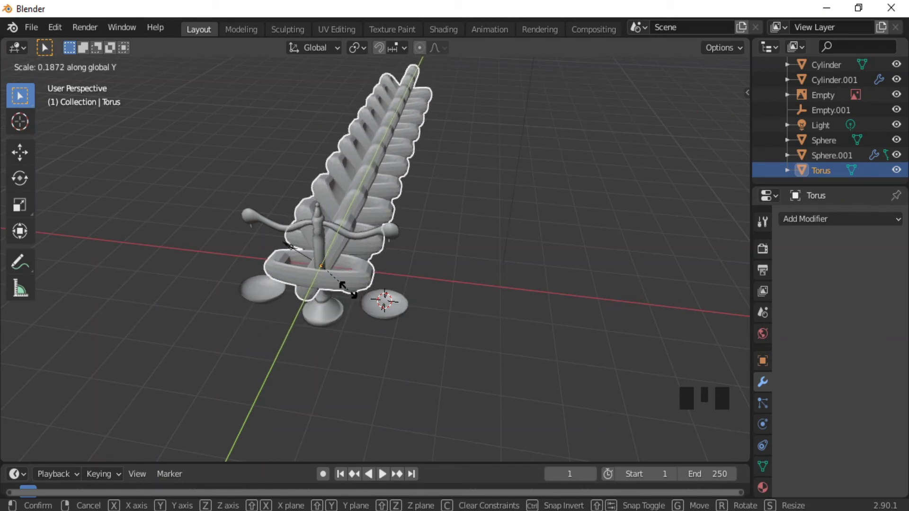
pyautogui.click(513, 325)
pyautogui.moveTo(513, 325); pyautogui.dragTo(396, 331, button='middle')
pyautogui.hotkey('ctrl', 'z')
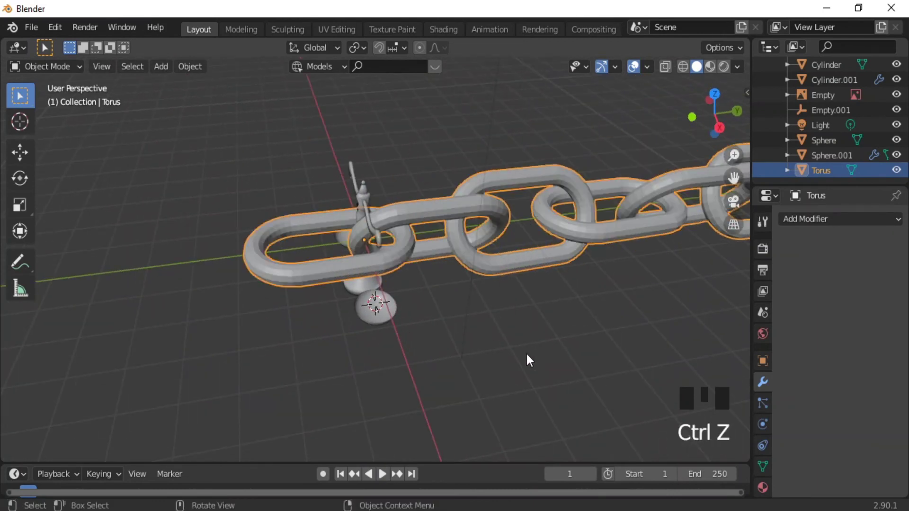
# Scale the chain down uniformly until its links are thin beside the stand, and rotate it 90° about the X axis
pyautogui.press('s')
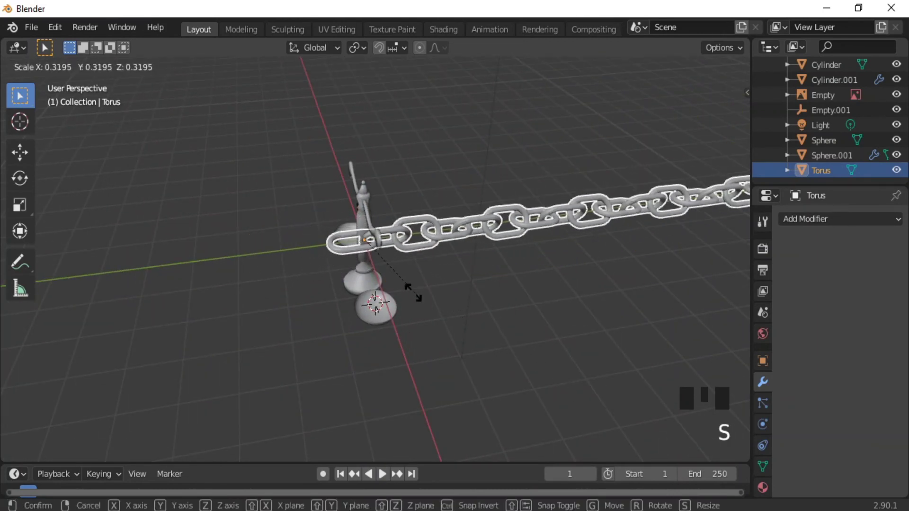
pyautogui.click(369, 242)
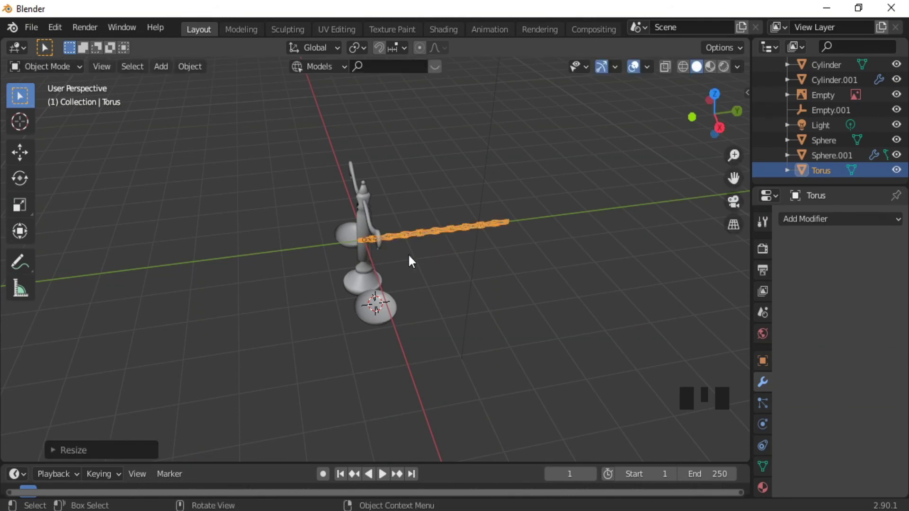
pyautogui.write('rx90')
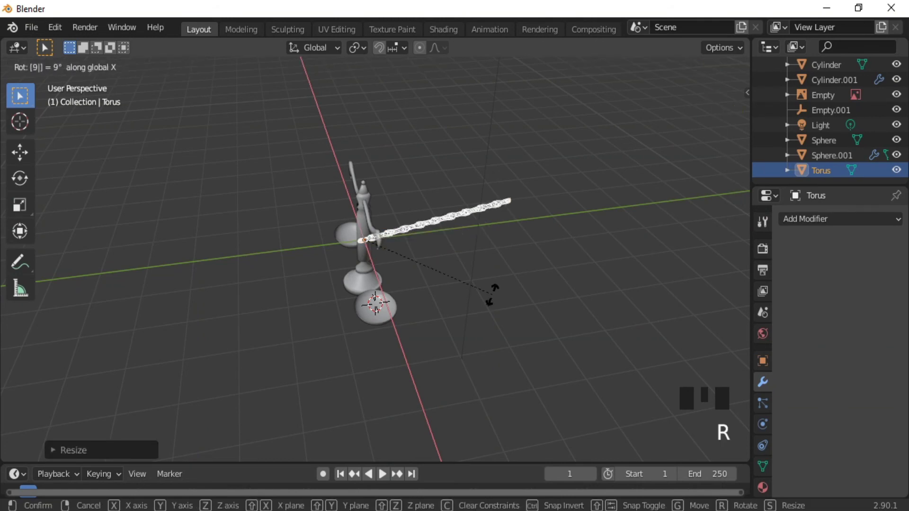
pyautogui.press('Return')
pyautogui.moveTo(404, 309); pyautogui.dragTo(556, 326, button='middle')
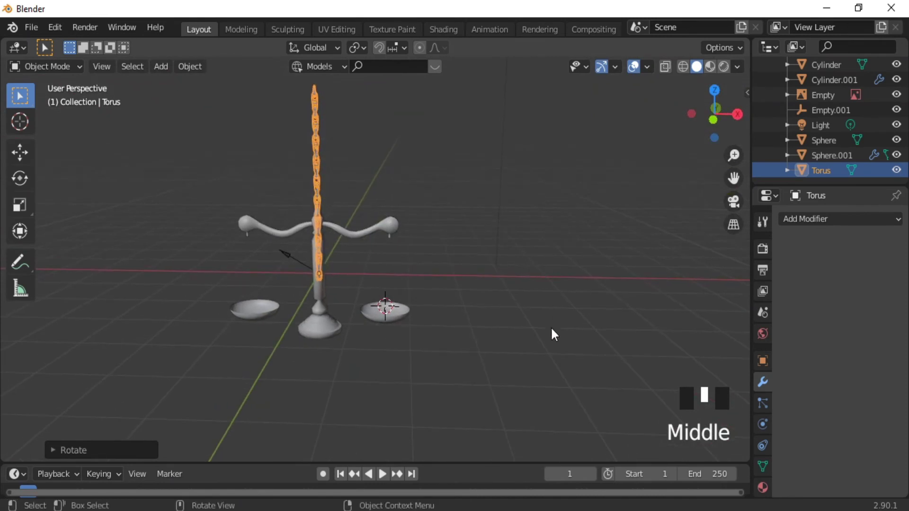
# Scale the chain down uniformly and move it along X and Z to hang between the right beam end and the pan below
pyautogui.press('s')
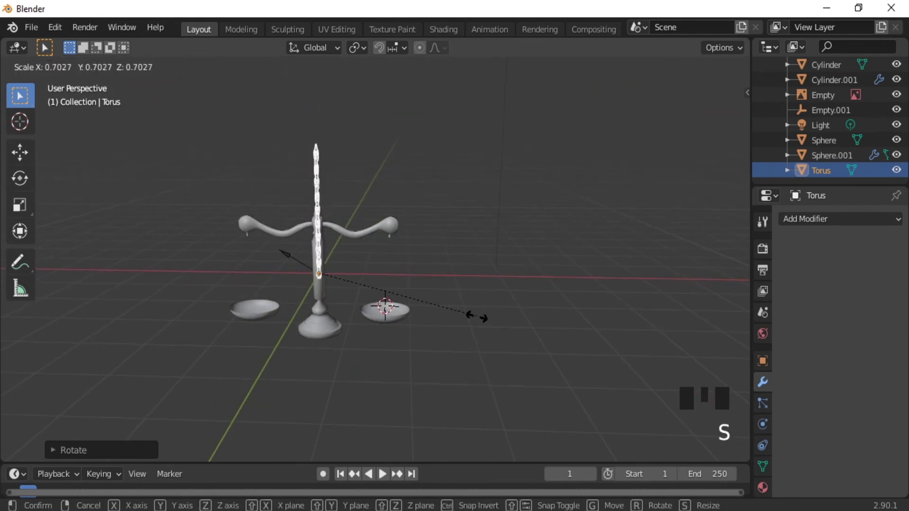
pyautogui.click(421, 301)
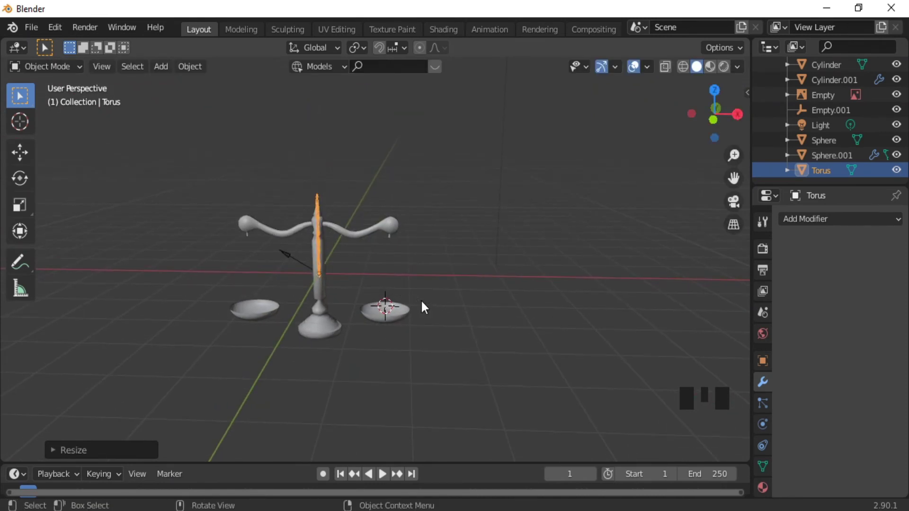
pyautogui.press('KP_1')
pyautogui.keyDown('ctrl'); pyautogui.moveTo(422, 301); pyautogui.dragTo(402, 279, button='middle'); pyautogui.keyUp('ctrl')
pyautogui.press('g')
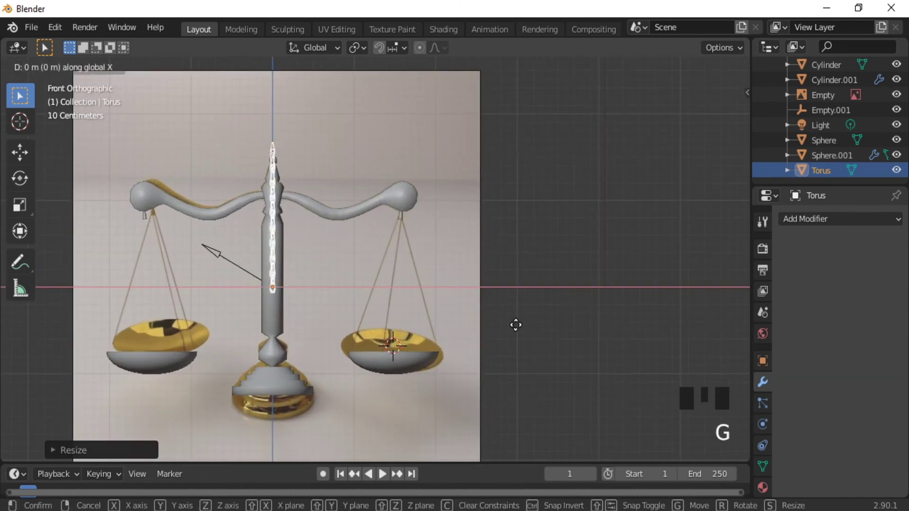
pyautogui.click(582, 359)
pyautogui.press('g')
pyautogui.press('z')
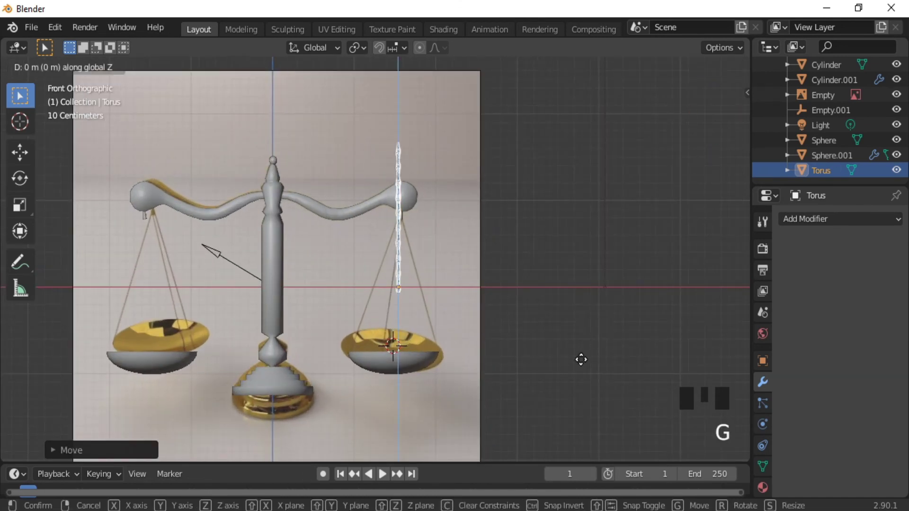
pyautogui.click(567, 419)
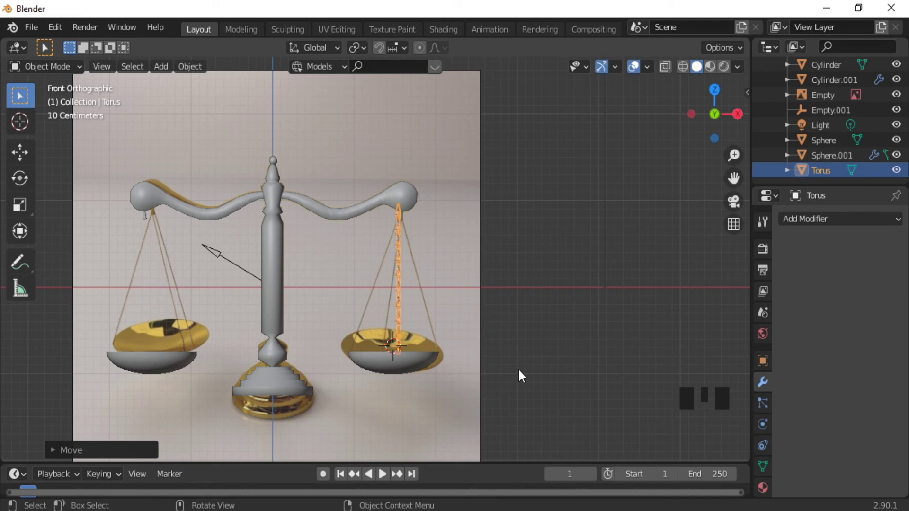
# Duplicate the chain along X to the right pan's left rim and rotate the copy about Y so it leans up to the beam end
pyautogui.hotkey('shift', 'd')
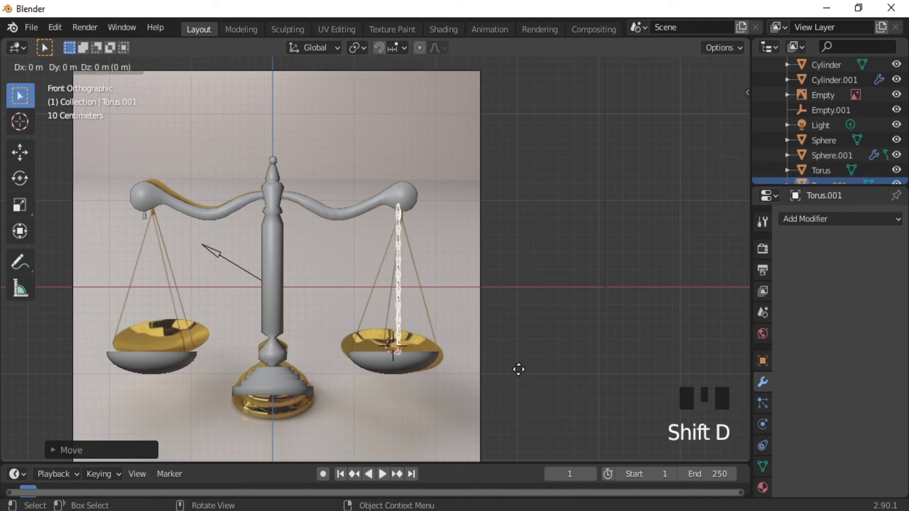
pyautogui.press('x')
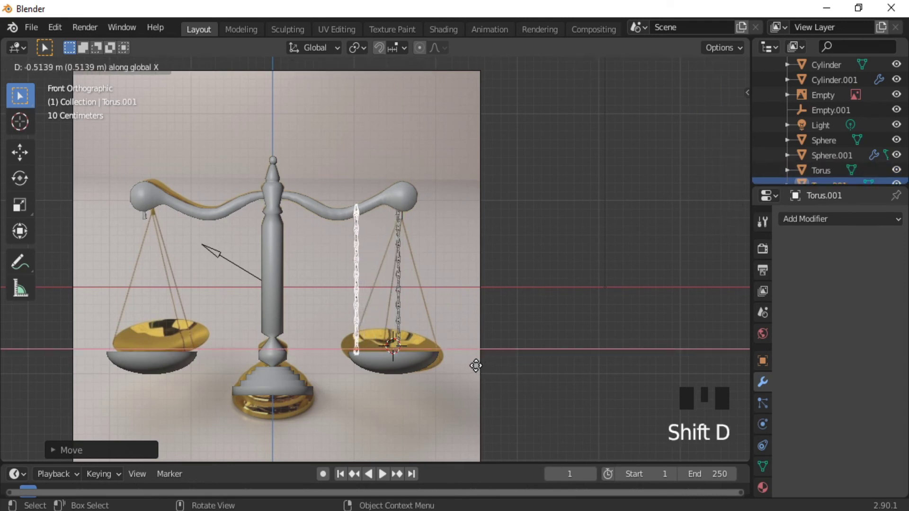
pyautogui.click(470, 370)
pyautogui.press('r')
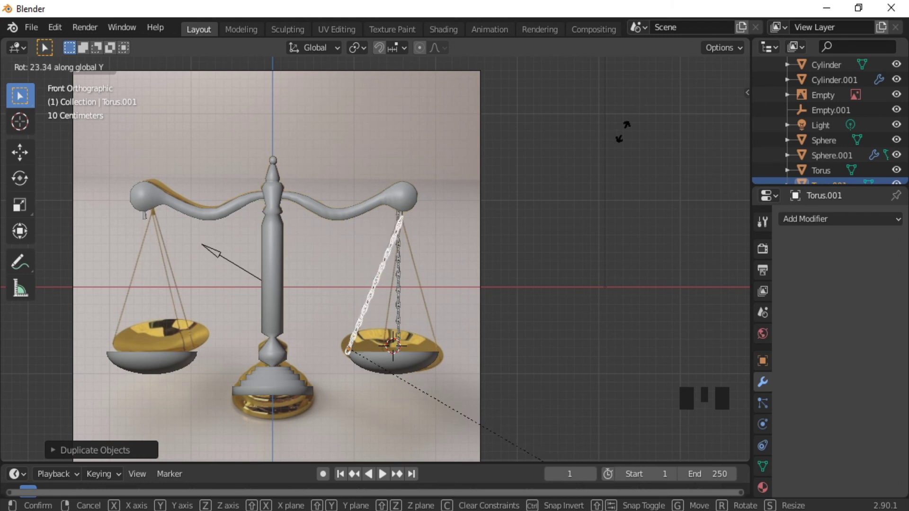
pyautogui.click(549, 71)
# Duplicate the slanted chain about 1.09 m along X to the pan's opposite rim and rotate the copy about -37° around Y toward the beam end
pyautogui.hotkey('shift', 'd')
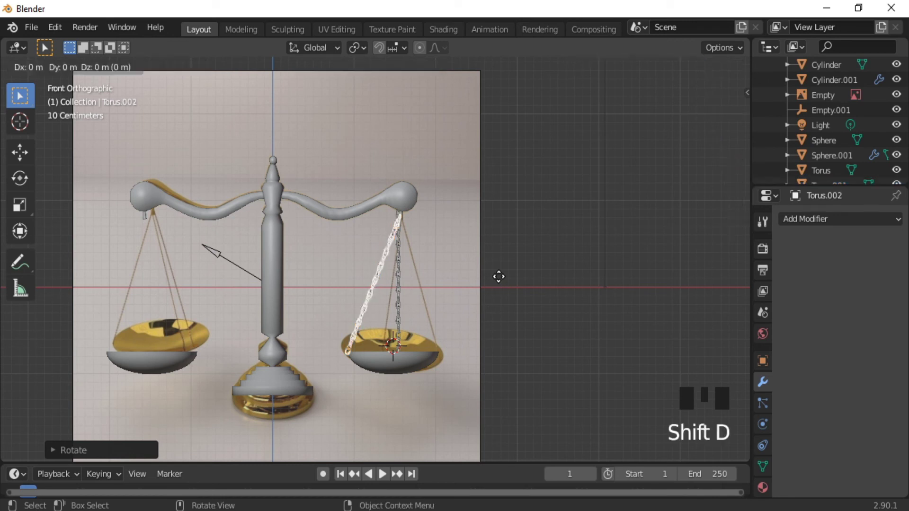
pyautogui.press('x')
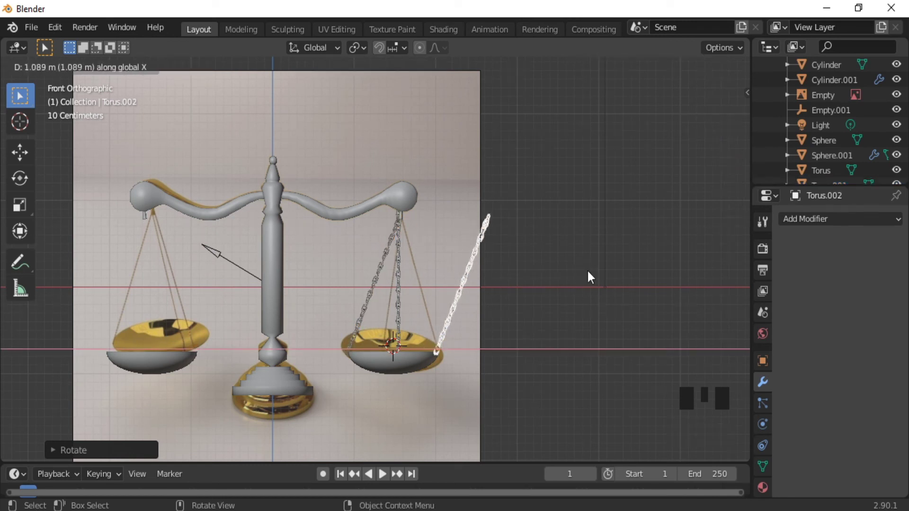
pyautogui.click(586, 274)
pyautogui.press('r')
pyautogui.press('y')
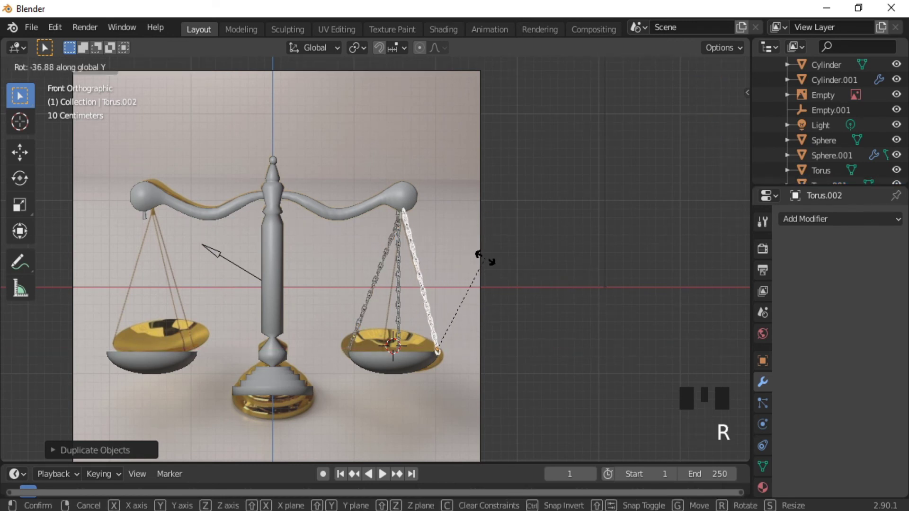
pyautogui.click(478, 256)
# Scale the chain on the pan's right rim uniformly to about 0.96 to fit beneath the beam end
pyautogui.press('s')
pyautogui.press('z')
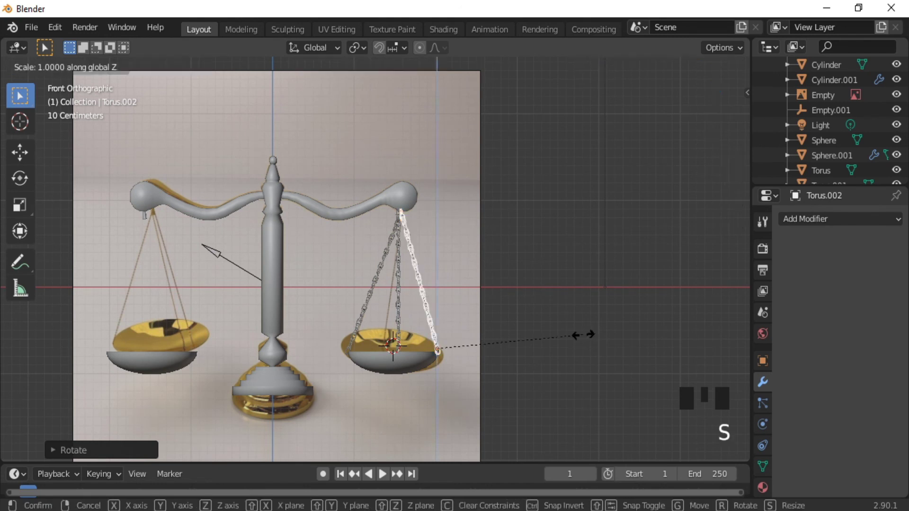
pyautogui.rightClick(583, 337)
pyautogui.press('s')
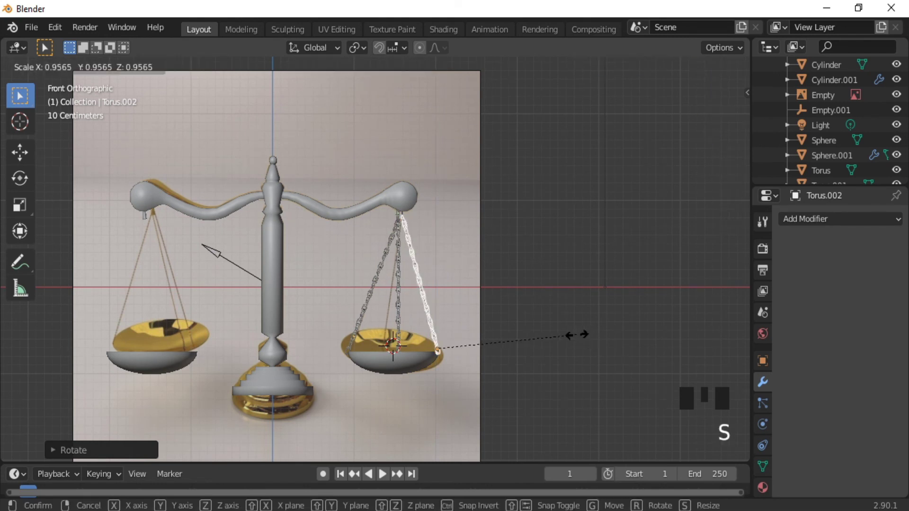
pyautogui.rightClick(578, 335)
# Scale the middle vertical chain uniformly to about 0.94 and shift it slightly along X to line up under the beam end
pyautogui.click(398, 298)
pyautogui.press('s')
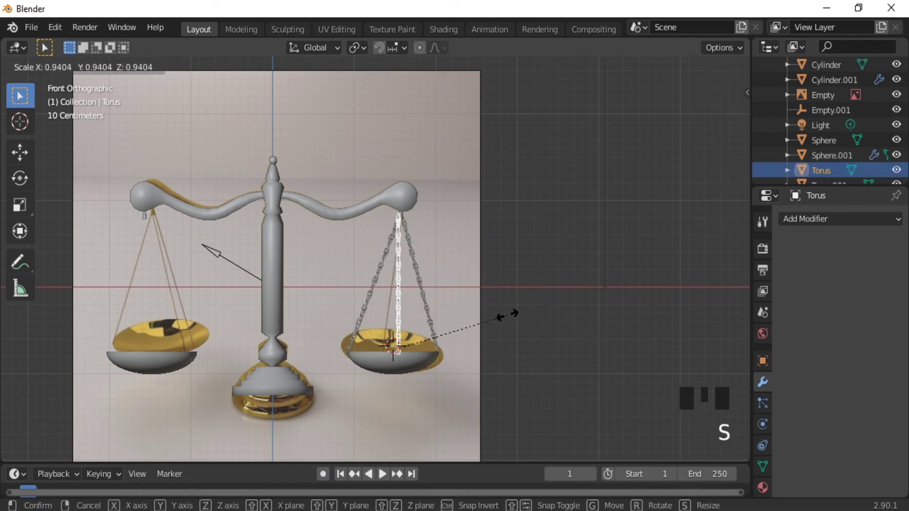
pyautogui.click(508, 315)
pyautogui.press('g')
pyautogui.press('x')
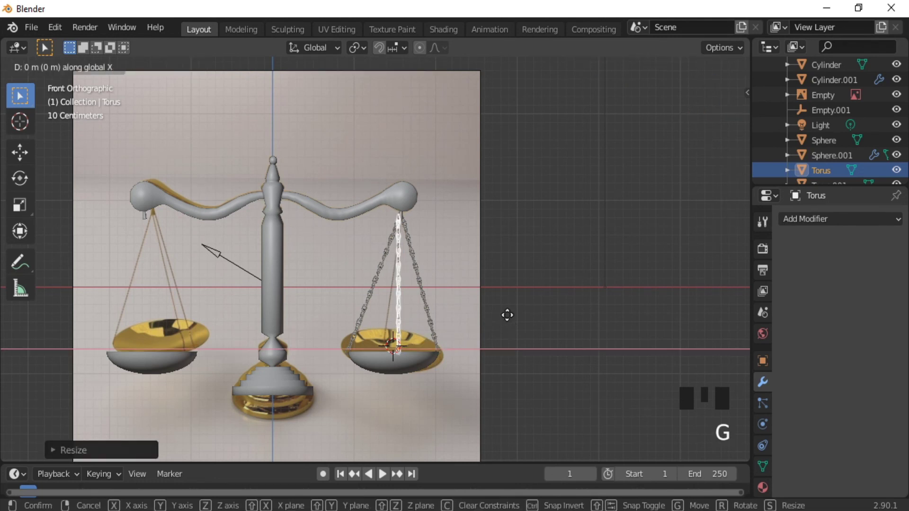
pyautogui.click(370, 302)
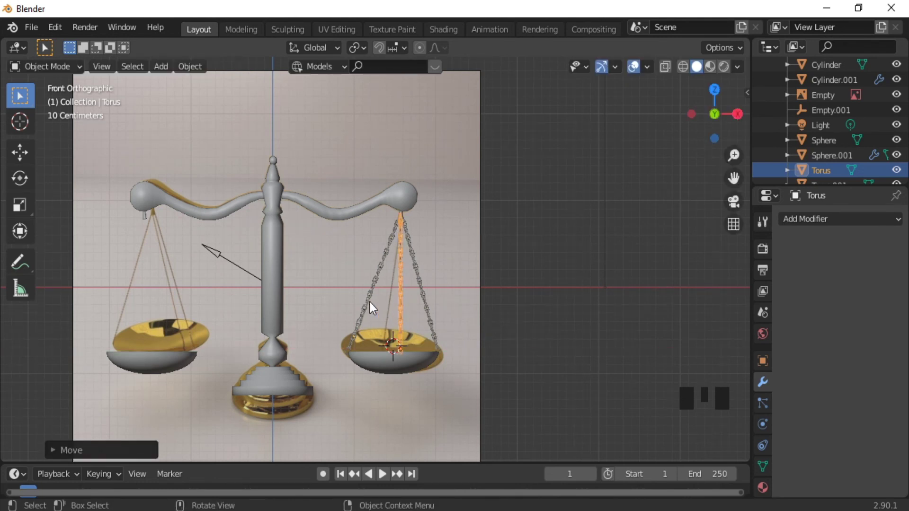
# Move the middle vertical chain along the Y axis until its lower end sits on the pan's front rim
pyautogui.click(370, 302)
pyautogui.moveTo(505, 242); pyautogui.dragTo(399, 314, button='middle')
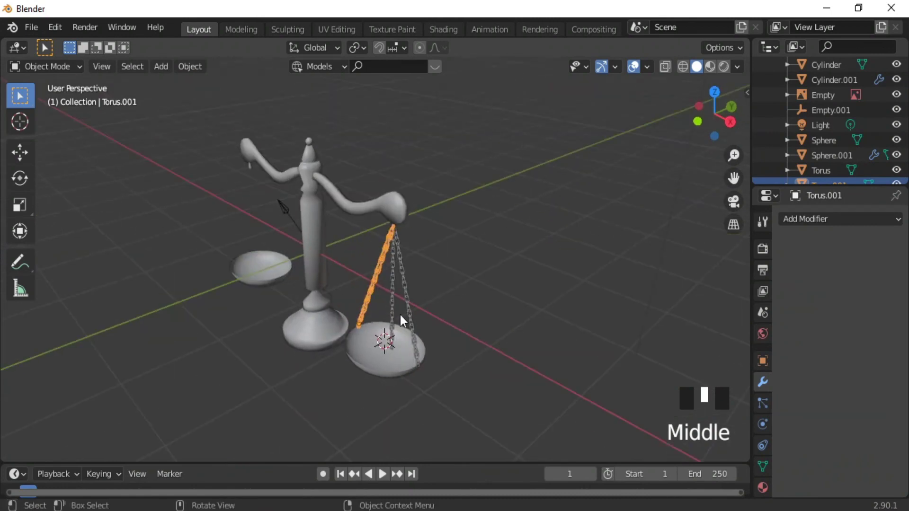
pyautogui.click(392, 335)
pyautogui.press('g')
pyautogui.press('y')
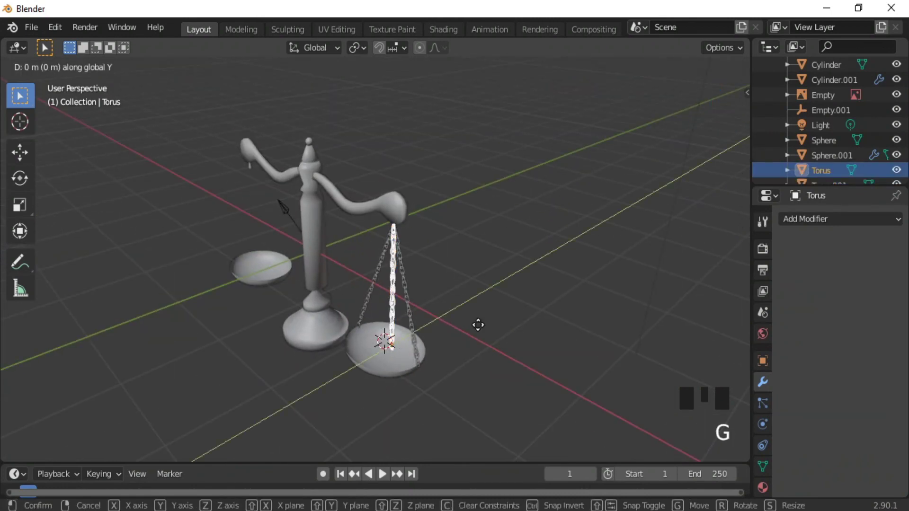
pyautogui.click(443, 336)
pyautogui.moveTo(446, 351); pyautogui.dragTo(342, 355, button='middle')
pyautogui.press('g')
pyautogui.press('y')
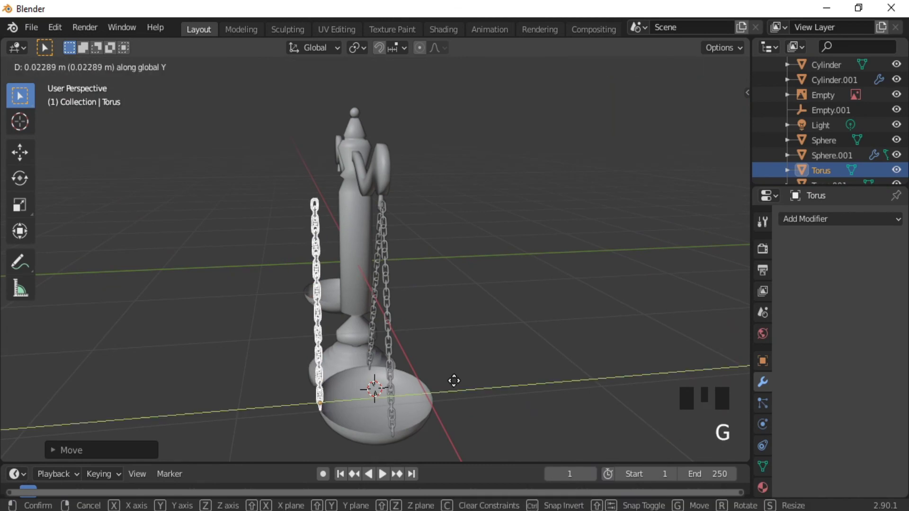
pyautogui.click(452, 382)
# Rotate the front chain about the X axis toward the beam end and scale it uniformly so its top link reaches the hook
pyautogui.moveTo(452, 382)
pyautogui.mouseDown(button='middle')
pyautogui.moveTo(413, 373)
pyautogui.moveTo(447, 365)
pyautogui.mouseUp(button='middle')
pyautogui.press('r')
pyautogui.press('y')
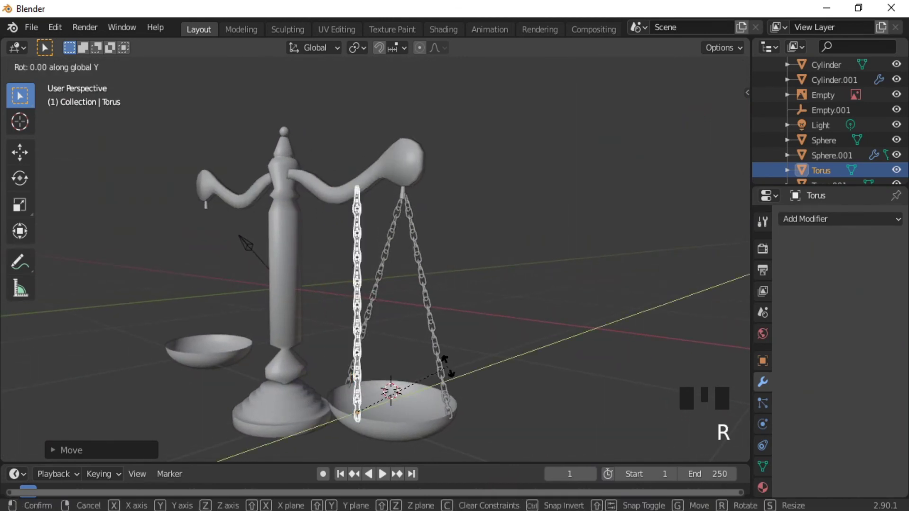
pyautogui.press('x')
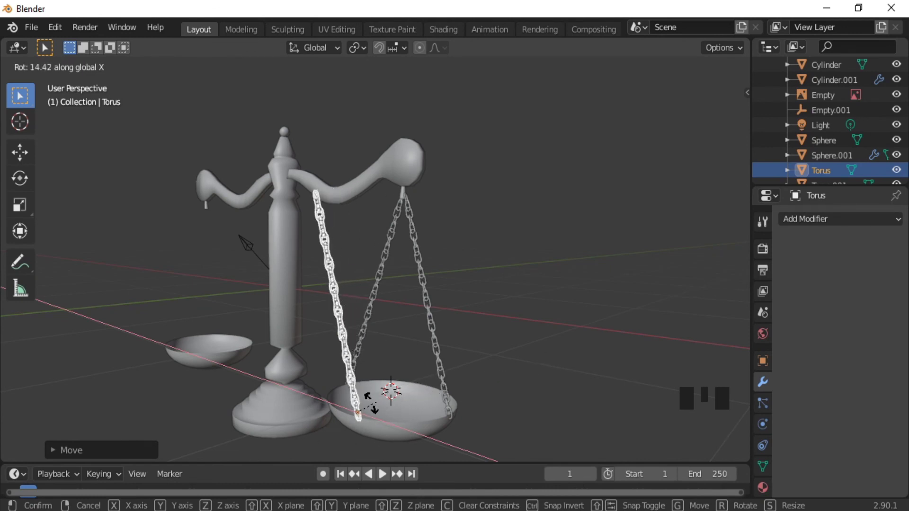
pyautogui.click(689, 441)
pyautogui.moveTo(688, 440); pyautogui.dragTo(507, 350, button='middle')
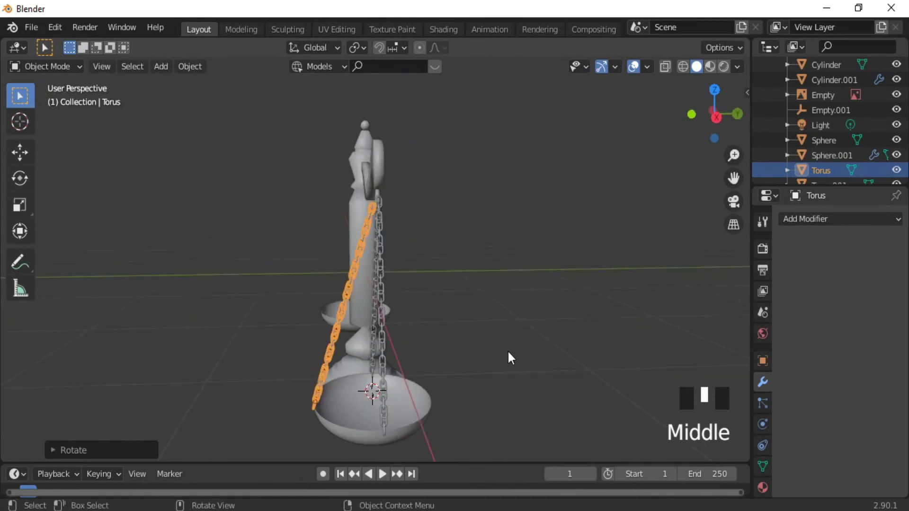
pyautogui.press('s')
pyautogui.click(504, 354)
# Duplicate the front chain along Y to the pan's back rim and rotate the copy about X so its top meets the beam end
pyautogui.hotkey('shift', 'd')
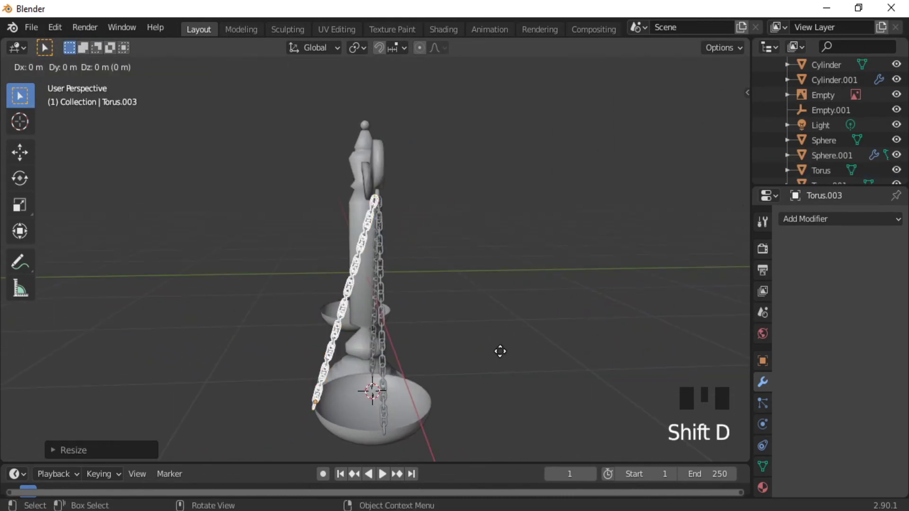
pyautogui.press('y')
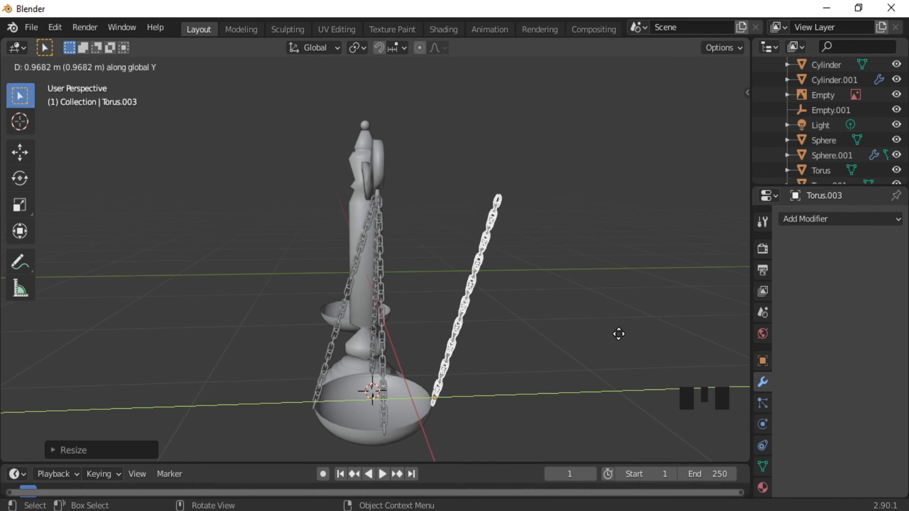
pyautogui.click(615, 333)
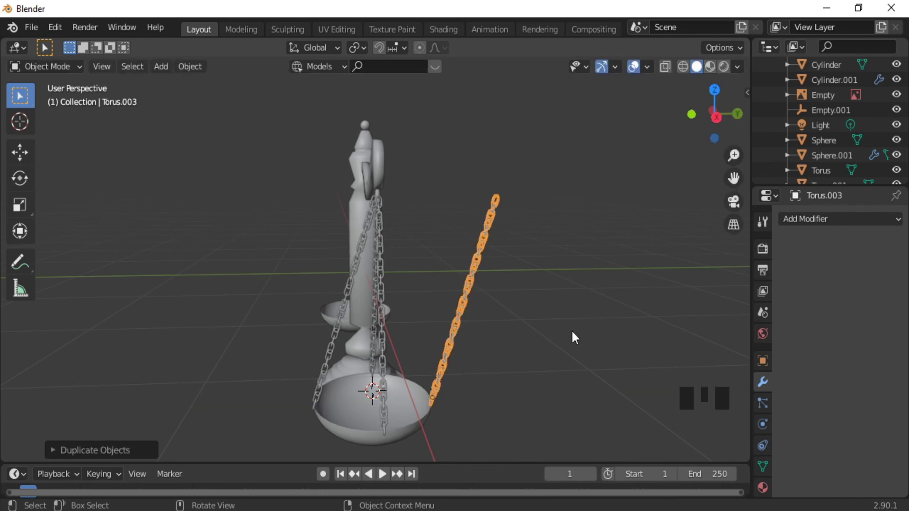
pyautogui.press('r')
pyautogui.press('y')
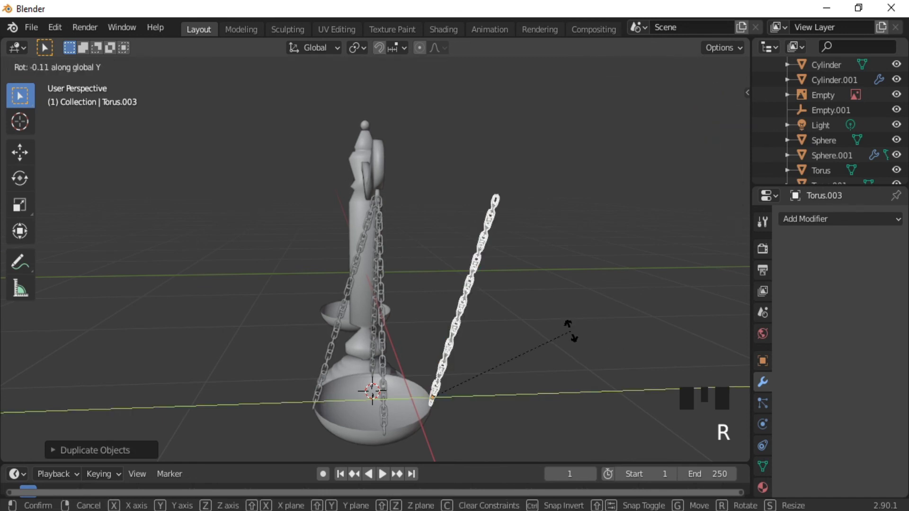
pyautogui.press('x')
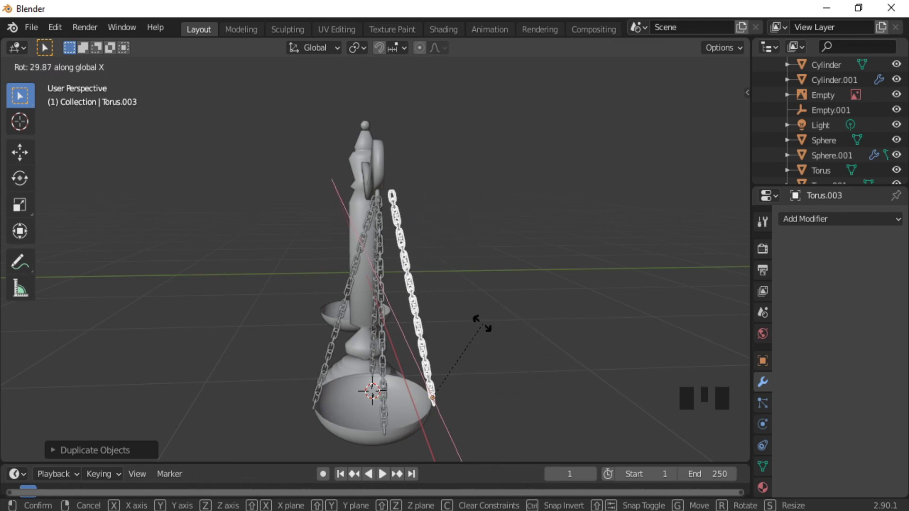
pyautogui.click(474, 325)
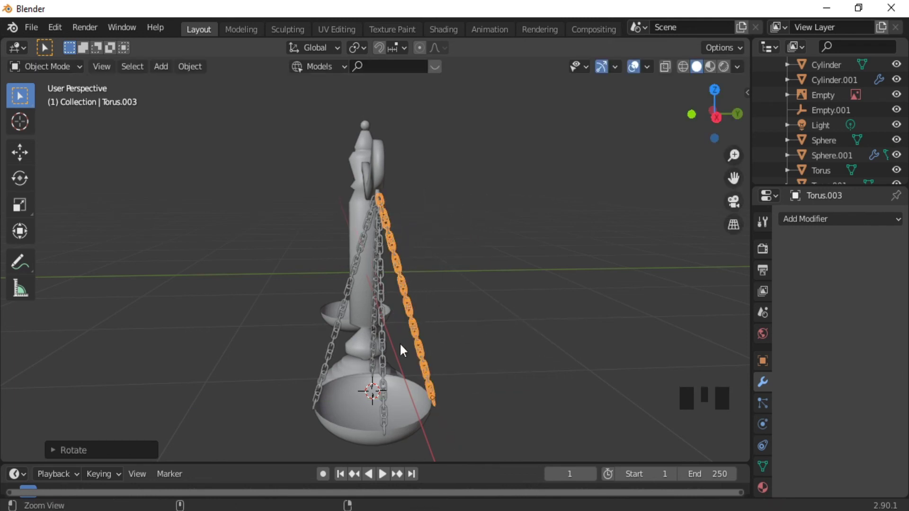
# Rotate the chain on the pan's front rim 90° about the Z axis
pyautogui.keyDown('ctrl'); pyautogui.moveTo(399, 342); pyautogui.dragTo(370, 268, button='middle'); pyautogui.keyUp('ctrl')
pyautogui.press('ctrl+KP_2')
pyautogui.press('ctrl+KP_2')
pyautogui.press('ctrl+KP_2')
pyautogui.press('ctrl+KP_2')
pyautogui.press('ctrl+KP_2')
pyautogui.press('ctrl+KP_2')
pyautogui.press('ctrl+KP_2')
pyautogui.press('ctrl+KP_2')
pyautogui.press('ctrl+KP_2')
pyautogui.press('ctrl+KP_2')
pyautogui.press('ctrl+KP_2')
pyautogui.press('ctrl+KP_2')
pyautogui.press('ctrl+KP_2')
pyautogui.press('ctrl+KP_2')
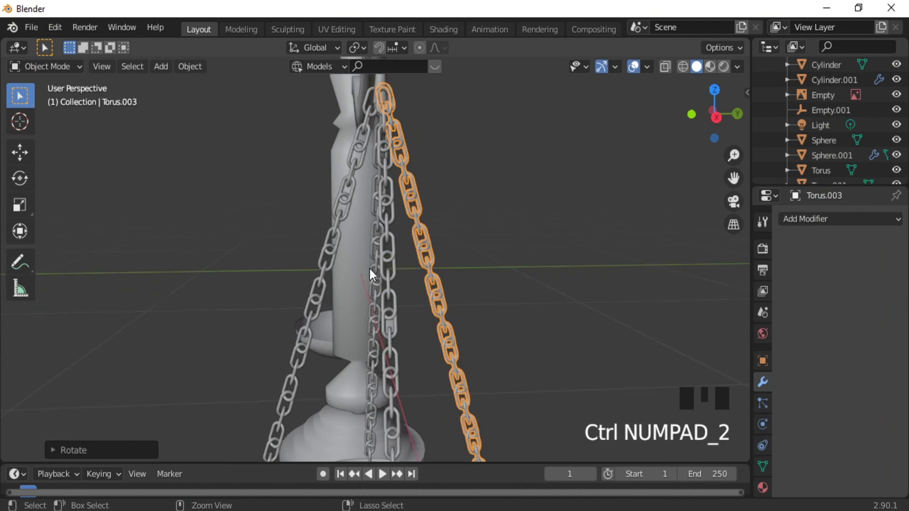
pyautogui.moveTo(379, 316); pyautogui.dragTo(454, 318, button='middle')
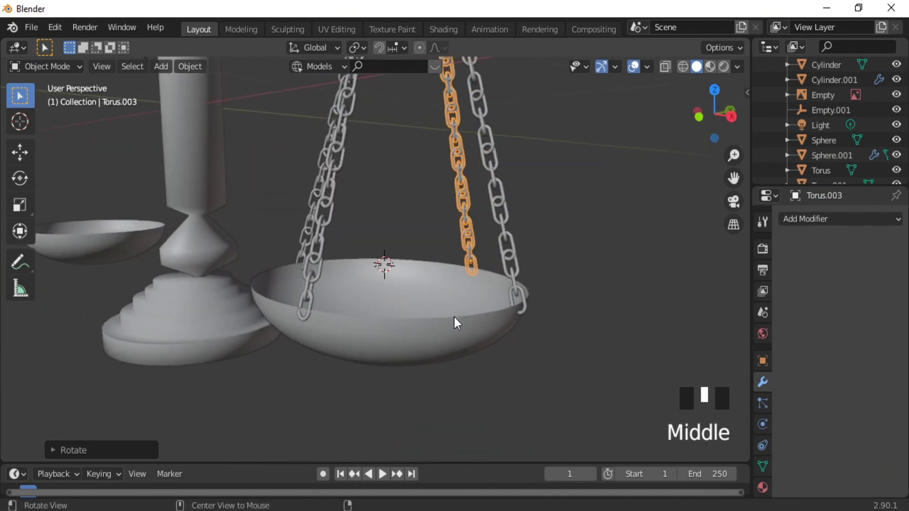
pyautogui.click(307, 280)
pyautogui.write('rz')
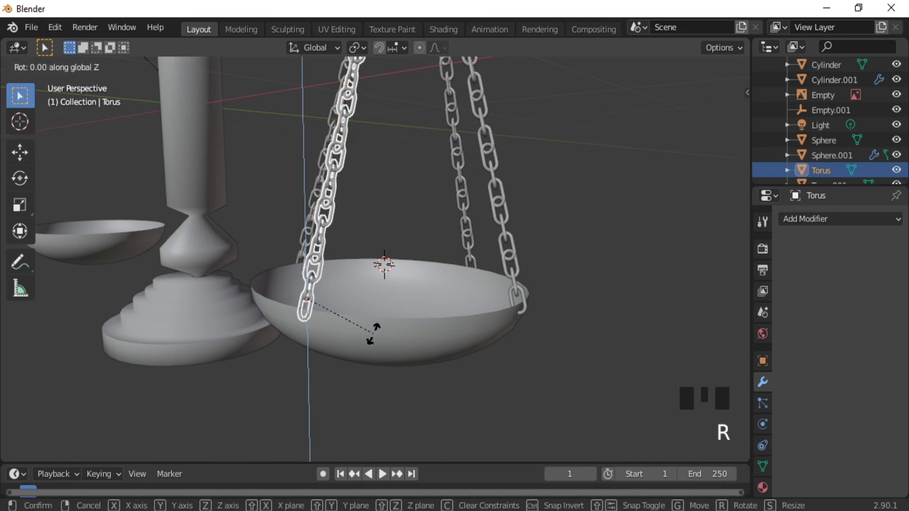
pyautogui.write('90')
pyautogui.press('Return')
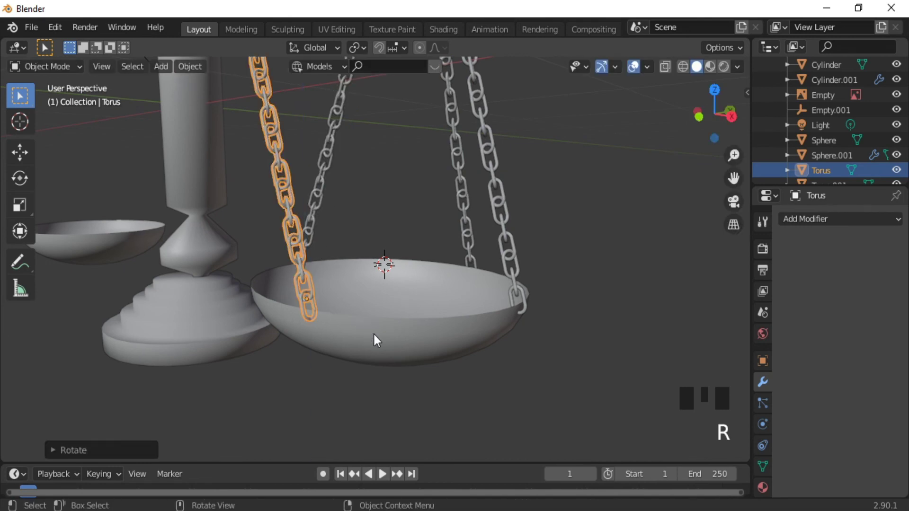
# Rotate the pan's front chain about the X axis toward the beam end and scale it uniformly to reach the hook
pyautogui.keyDown('ctrl'); pyautogui.moveTo(381, 298); pyautogui.dragTo(383, 362, button='middle'); pyautogui.keyUp('ctrl')
pyautogui.press('r')
pyautogui.press('x')
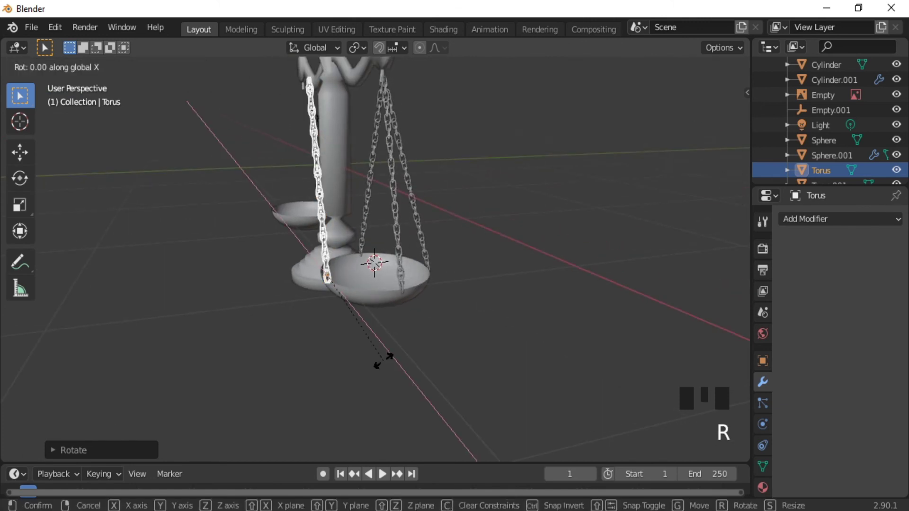
pyautogui.click(342, 360)
pyautogui.press('s')
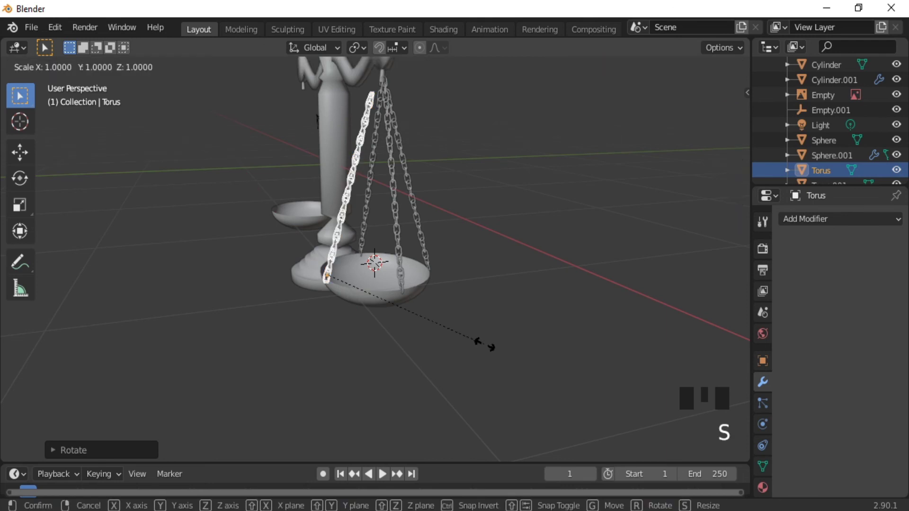
pyautogui.click(433, 355)
# Fine-tune the front chain's tilt about the X axis and shift it along Y so its bottom link sits on the pan's rim
pyautogui.press('r')
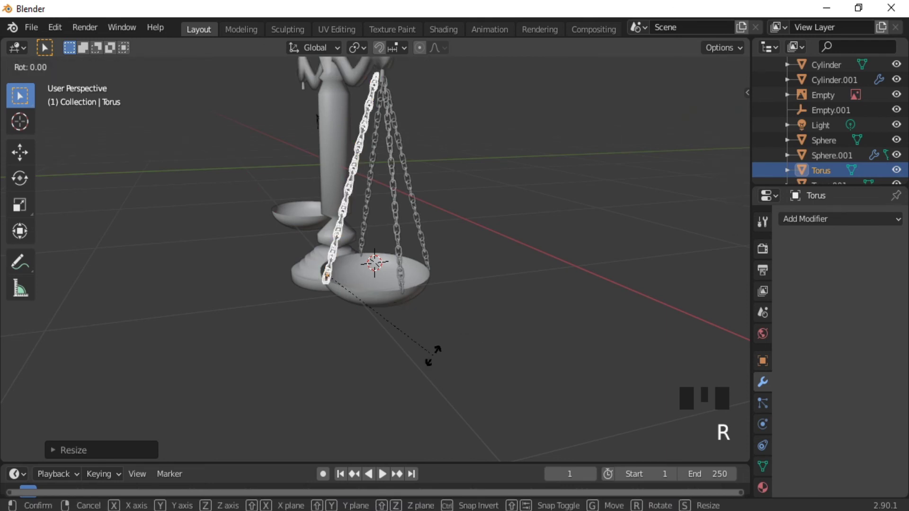
pyautogui.press('x')
pyautogui.click(425, 360)
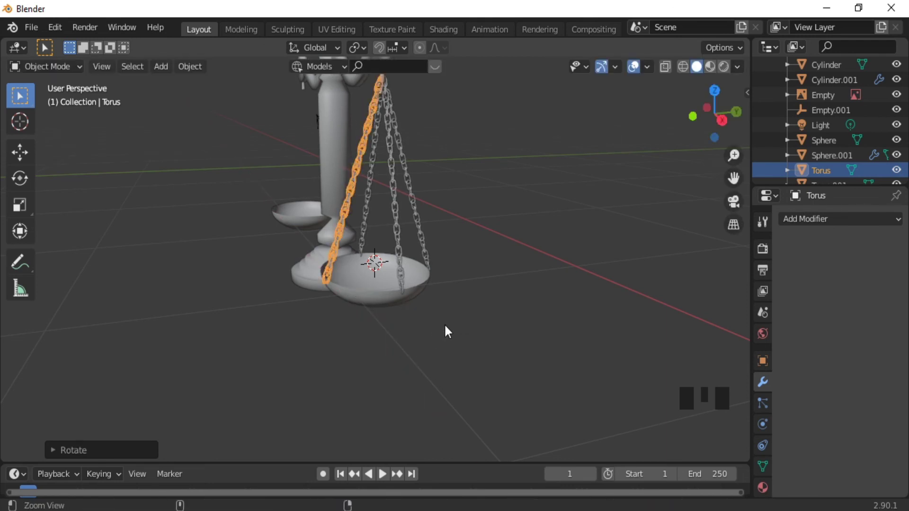
pyautogui.keyDown('ctrl'); pyautogui.moveTo(449, 331); pyautogui.dragTo(344, 286, button='middle'); pyautogui.keyUp('ctrl')
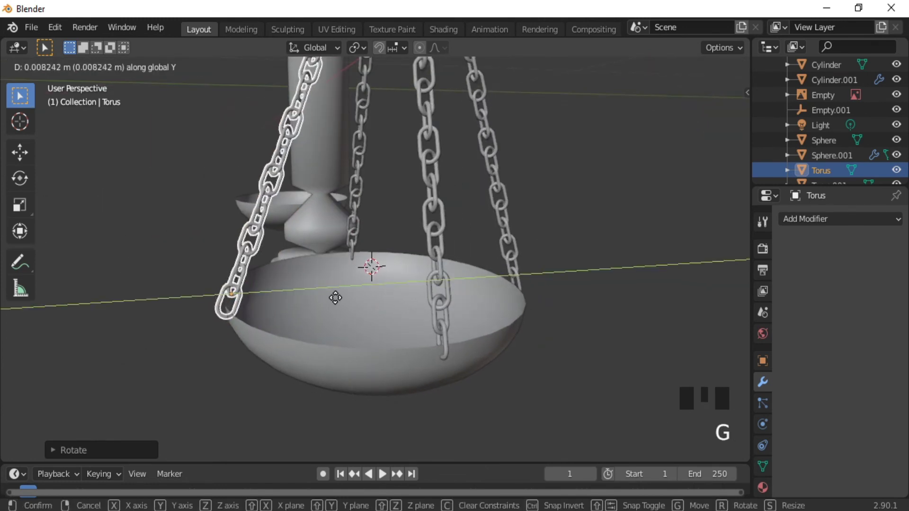
pyautogui.click(333, 298)
# Rotate the opposite chain at the pan's back 90° about the Z axis and move it along Y onto the rim
pyautogui.moveTo(539, 311); pyautogui.dragTo(526, 354, button='middle')
pyautogui.click(438, 285)
pyautogui.write('rz90')
pyautogui.press('Return')
pyautogui.press('g')
pyautogui.press('y')
pyautogui.click(595, 369)
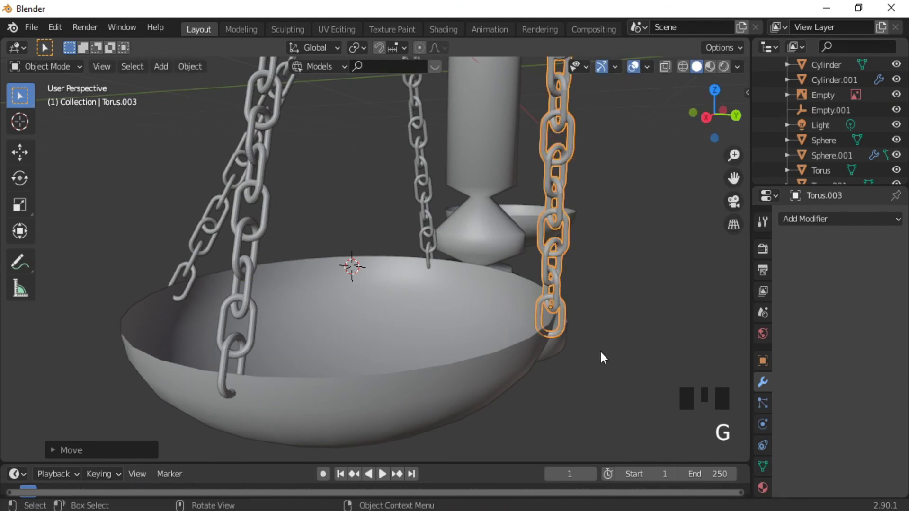
# Rotate the back chain about the X axis so it leans inward toward the beam end
pyautogui.keyDown('ctrl'); pyautogui.moveTo(615, 283); pyautogui.dragTo(492, 258, button='middle'); pyautogui.keyUp('ctrl')
pyautogui.press('r')
pyautogui.press('x')
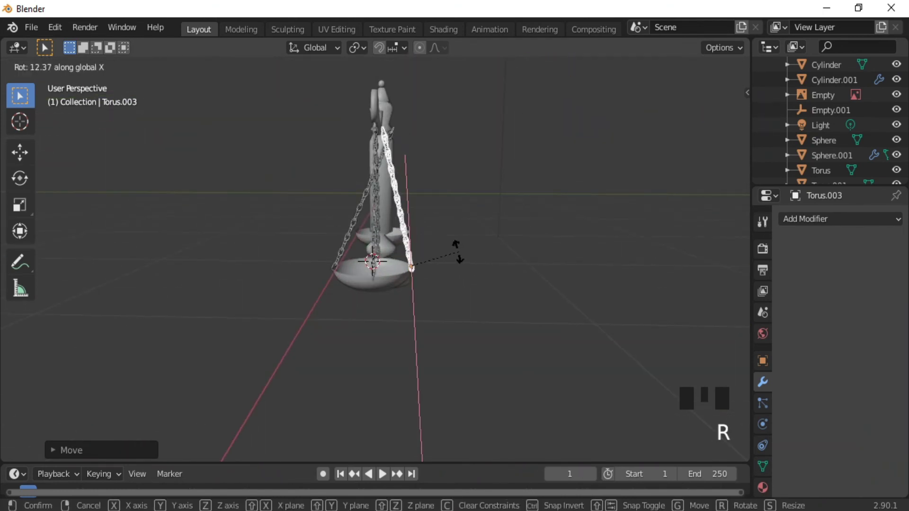
pyautogui.click(450, 251)
# Tilt the front chain about the Y axis toward the beam's hook and scale it uniformly to match the hook's height
pyautogui.moveTo(318, 280); pyautogui.dragTo(402, 284, button='middle')
pyautogui.click(384, 255)
pyautogui.press('r')
pyautogui.press('y')
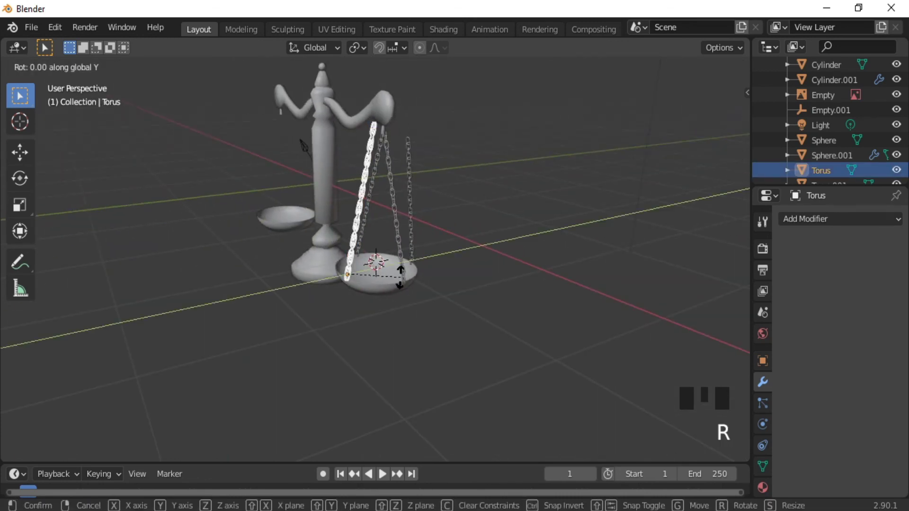
pyautogui.click(411, 289)
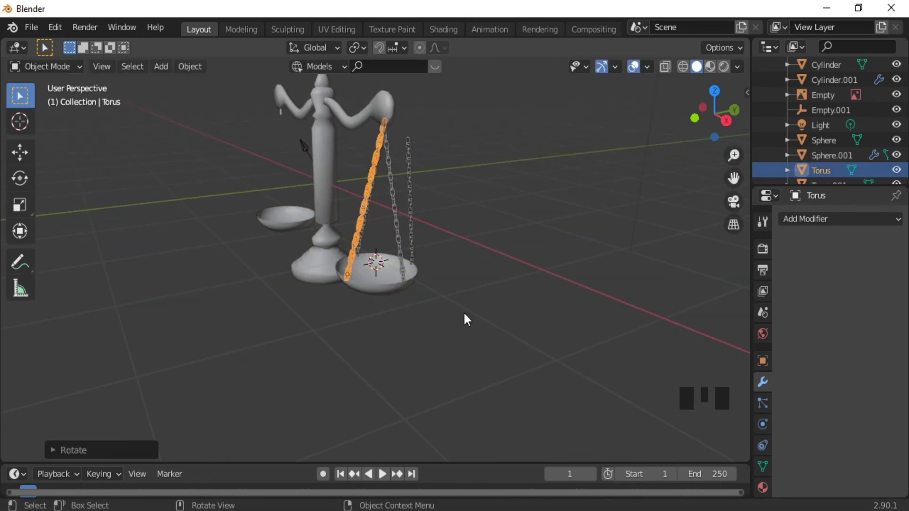
pyautogui.press('s')
pyautogui.click(453, 317)
pyautogui.moveTo(453, 317); pyautogui.dragTo(470, 308, button='middle')
pyautogui.press('r')
pyautogui.press('y')
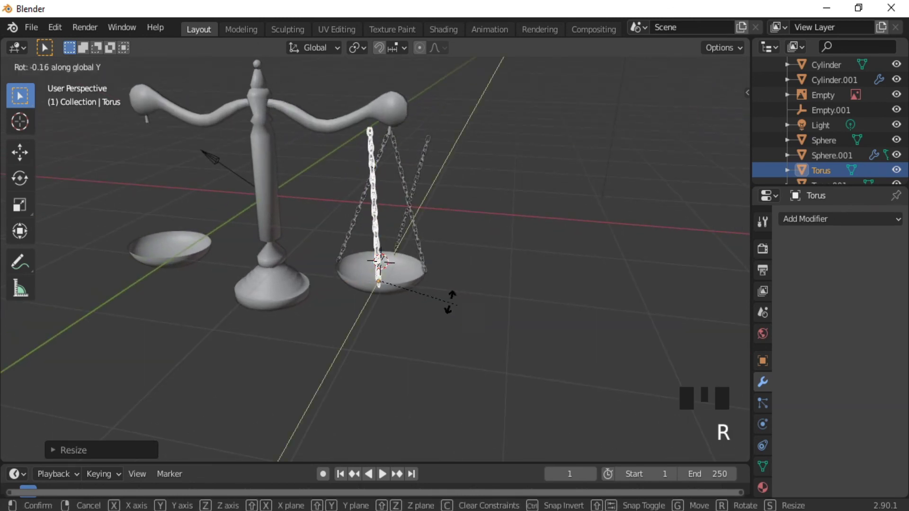
pyautogui.click(512, 347)
# Rotate the front chain about the X axis and scale it down uniformly so its top link ends just under the beam end
pyautogui.moveTo(512, 348); pyautogui.dragTo(370, 220, button='middle')
pyautogui.press('ctrl+KP_8')
pyautogui.press('ctrl+KP_8')
pyautogui.press('ctrl+KP_8')
pyautogui.press('ctrl+KP_8')
pyautogui.press('ctrl+KP_8')
pyautogui.press('ctrl+KP_8')
pyautogui.press('ctrl+KP_8')
pyautogui.press('ctrl+KP_8')
pyautogui.press('ctrl+KP_8')
pyautogui.press('ctrl+KP_8')
pyautogui.press('ctrl+KP_8')
pyautogui.press('ctrl+KP_8')
pyautogui.press('ctrl+KP_8')
pyautogui.press('ctrl+KP_8')
pyautogui.press('ctrl+KP_8')
pyautogui.press('r')
pyautogui.press('x')
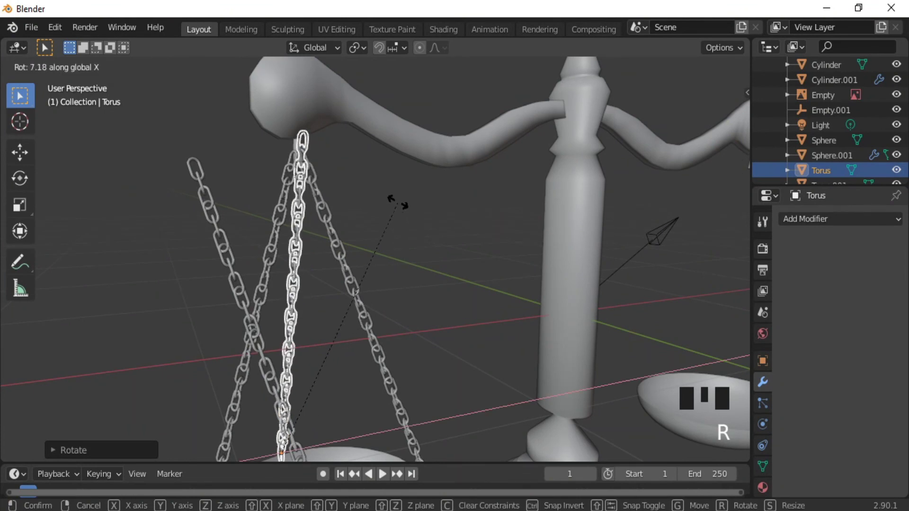
pyautogui.click(399, 180)
pyautogui.press('s')
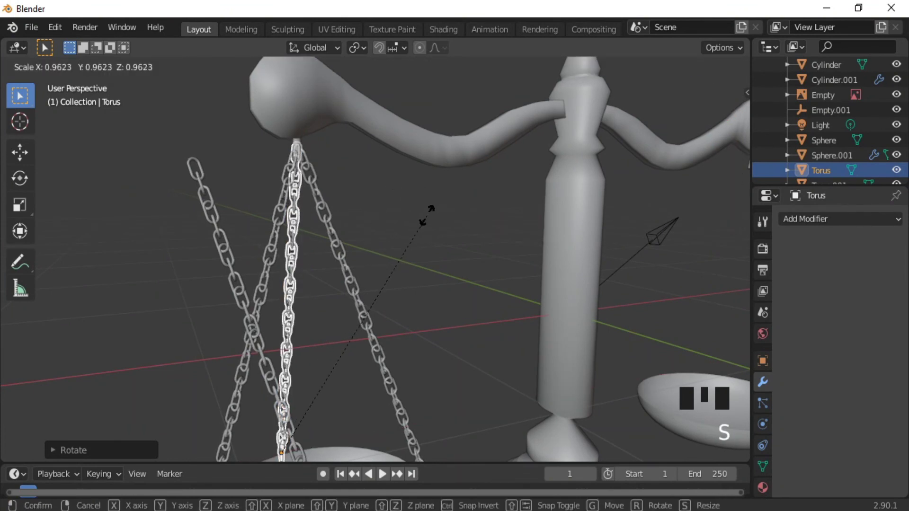
pyautogui.click(307, 256)
# Rotate the front chain once more until its top link meets the other chains at the beam's hook
pyautogui.moveTo(308, 255); pyautogui.dragTo(456, 288, button='middle')
pyautogui.press('r')
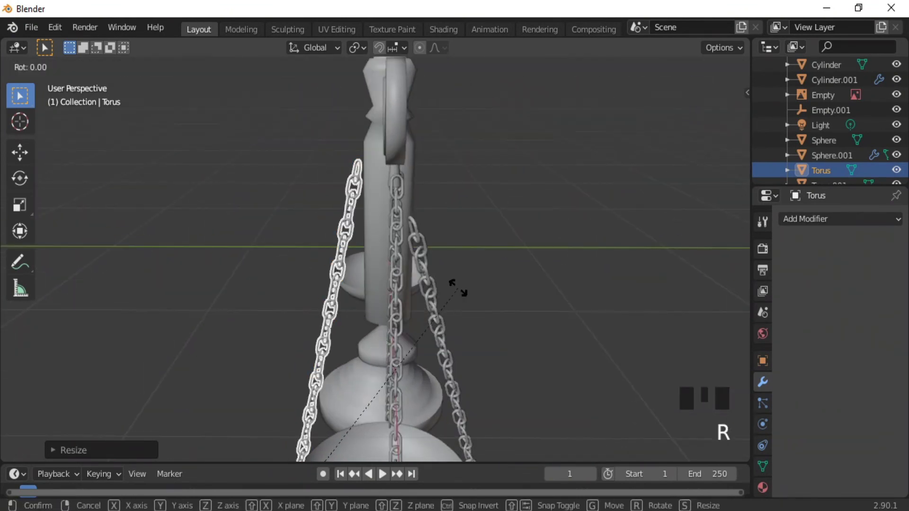
pyautogui.press('y')
pyautogui.click(445, 283)
# Rotate the back chain about the Y axis and about the X axis until its top link meets the hook
pyautogui.click(426, 265)
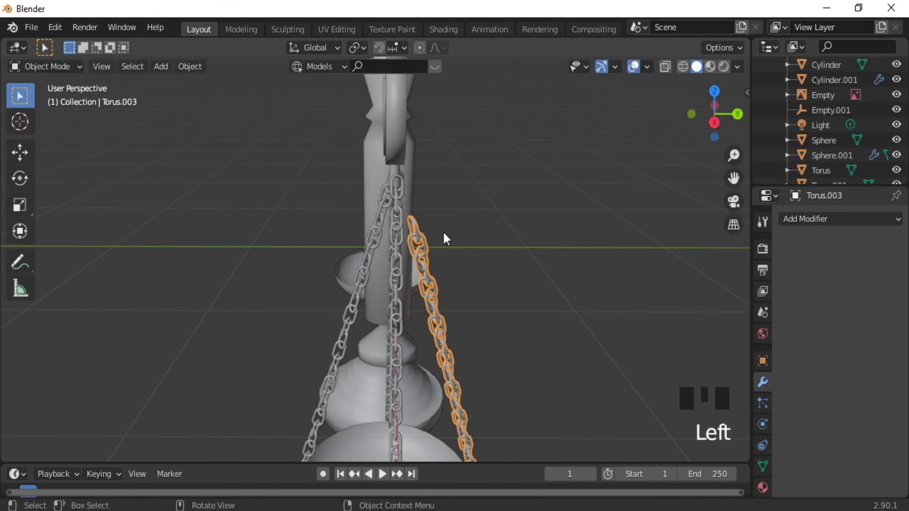
pyautogui.keyDown('ctrl'); pyautogui.moveTo(442, 232); pyautogui.dragTo(507, 322, button='middle'); pyautogui.keyUp('ctrl')
pyautogui.press('r')
pyautogui.press('y')
pyautogui.click(461, 349)
pyautogui.press('r')
pyautogui.press('x')
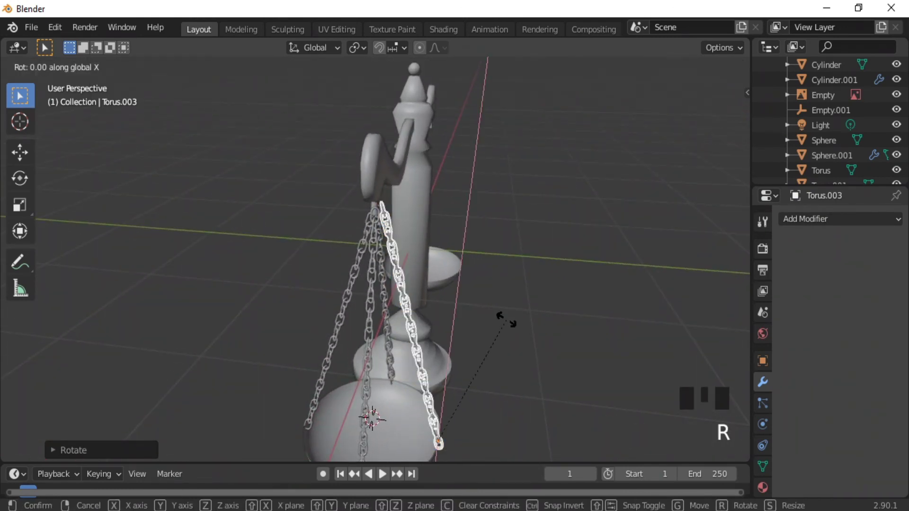
pyautogui.click(451, 315)
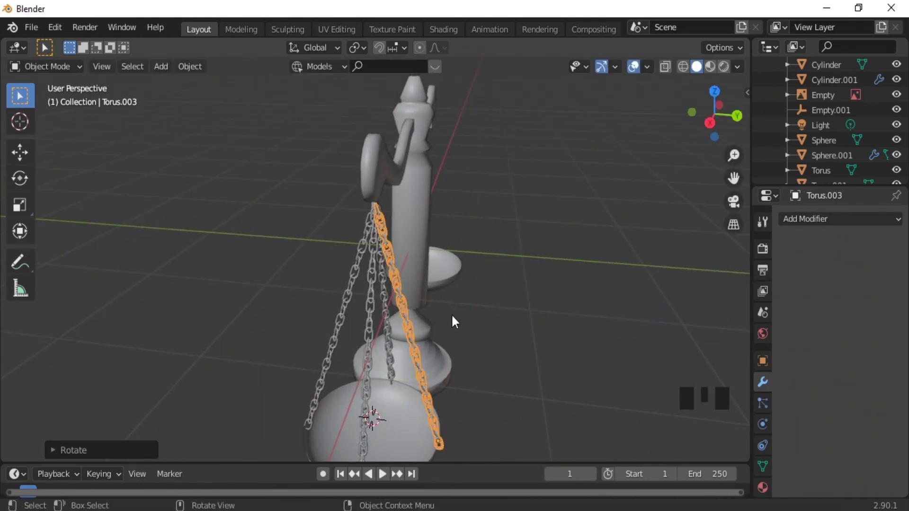
# Select all four chains of the right pan and join them into one object
pyautogui.moveTo(451, 314); pyautogui.dragTo(488, 302, button='middle')
pyautogui.keyDown('shift'); pyautogui.click(442, 334); pyautogui.keyUp('shift')
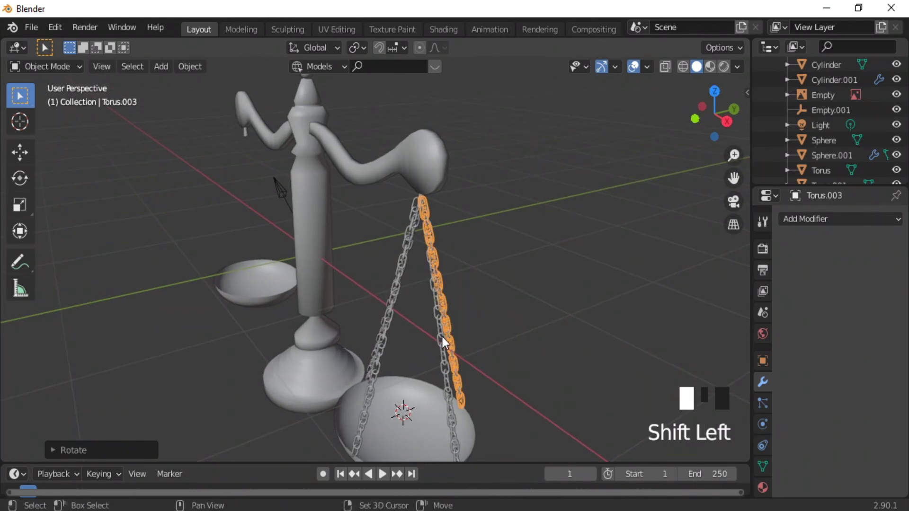
pyautogui.keyDown('shift'); pyautogui.click(386, 327); pyautogui.keyUp('shift')
pyautogui.moveTo(377, 332); pyautogui.dragTo(393, 319, button='middle')
pyautogui.keyDown('shift'); pyautogui.click(384, 310); pyautogui.keyUp('shift')
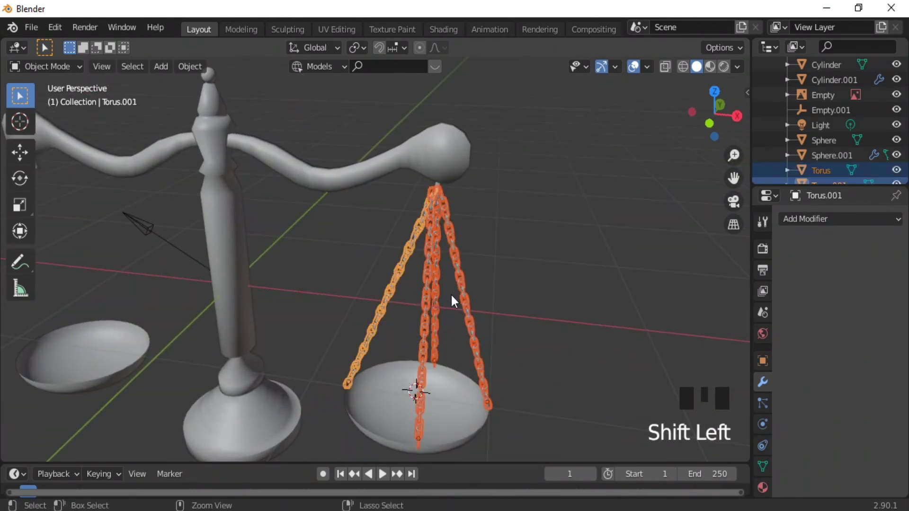
pyautogui.hotkey('ctrl', 'j')
# Add a Mirror modifier to the joined chains on the X axis, using the central column (Cylinder) as the mirror object
pyautogui.click(798, 221)
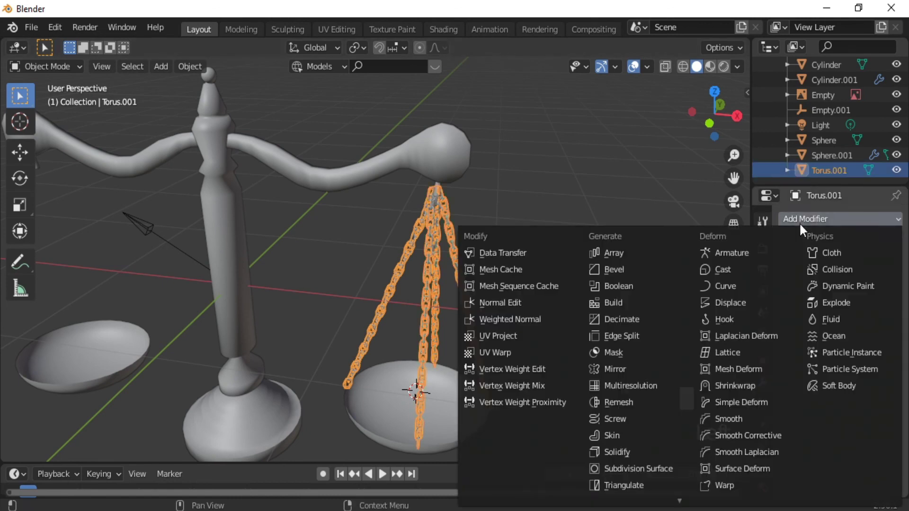
pyautogui.click(615, 368)
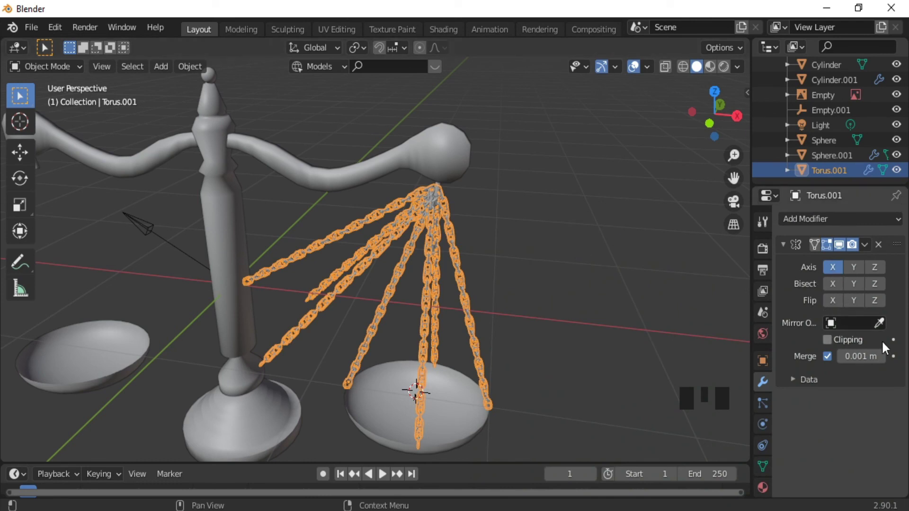
pyautogui.click(879, 323)
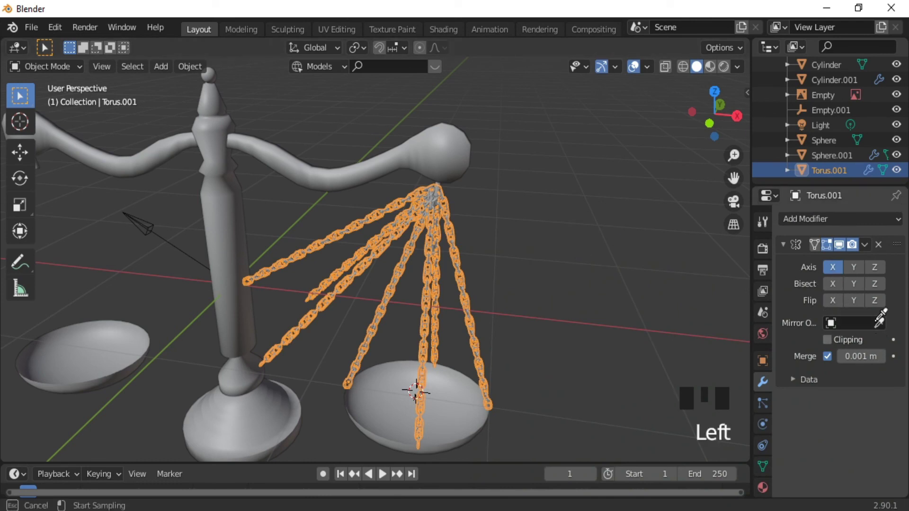
pyautogui.click(223, 240)
# Hide the viewport overlays and view the whole balance scale from another side
pyautogui.keyDown('ctrl'); pyautogui.moveTo(389, 197); pyautogui.dragTo(350, 310, button='middle'); pyautogui.keyUp('ctrl')
pyautogui.click(634, 67)
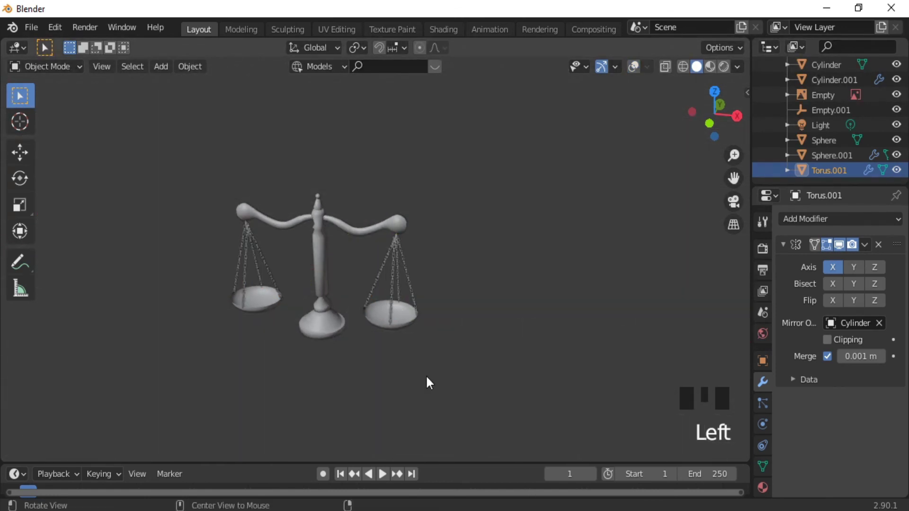
pyautogui.moveTo(425, 374); pyautogui.dragTo(347, 353, button='middle')
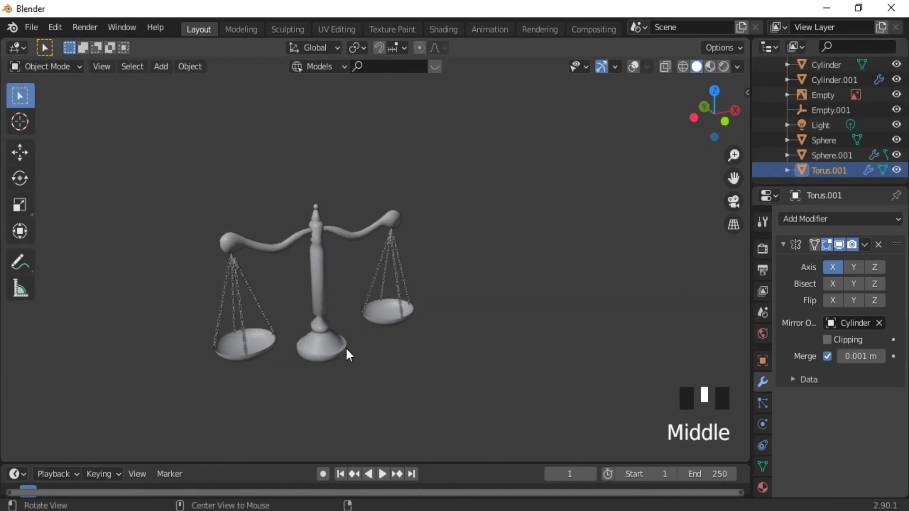